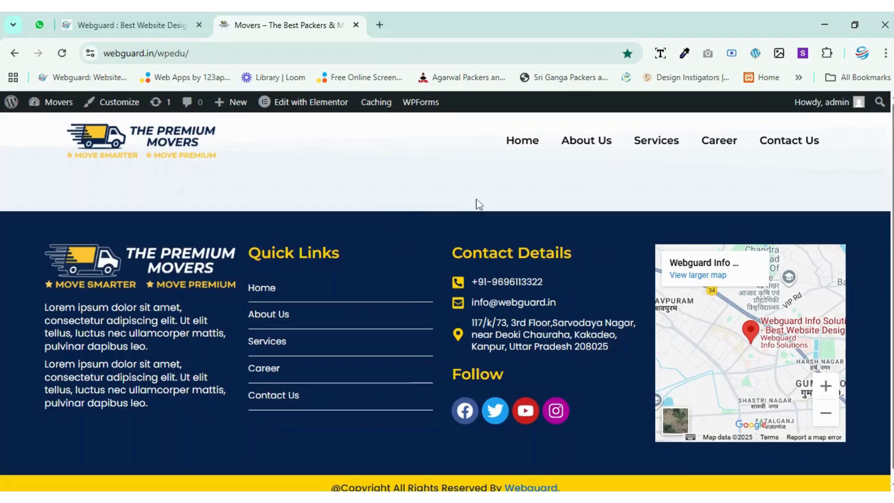
pyautogui.click(263, 52)
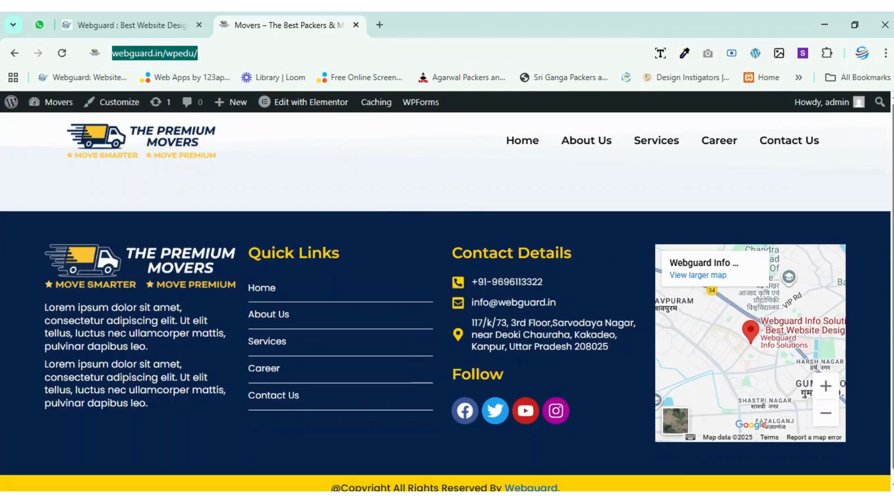
pyautogui.click(263, 51)
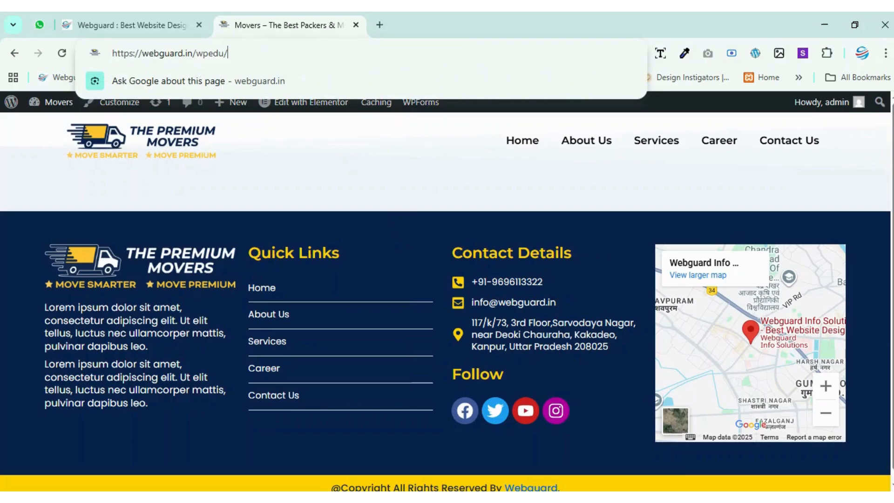
pyautogui.moveTo(262, 52); pyautogui.dragTo(112, 50)
pyautogui.scroll(5, 292, 134)
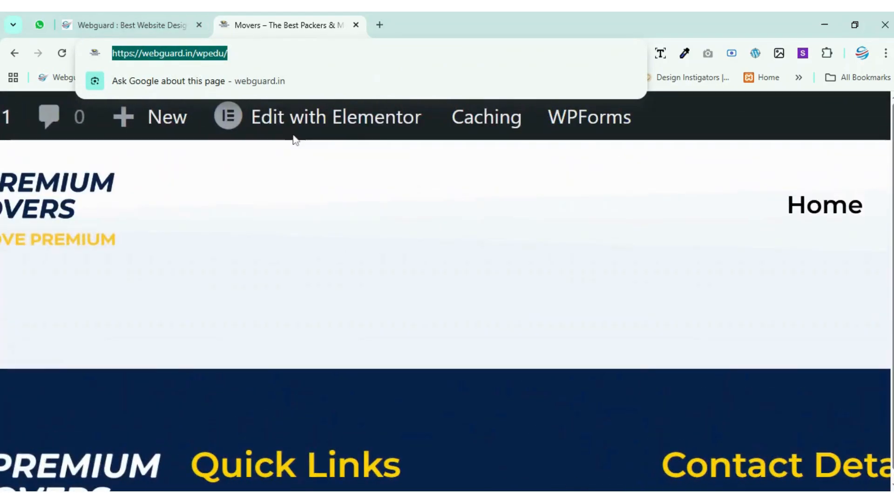
pyautogui.scroll(-5, 295, 139)
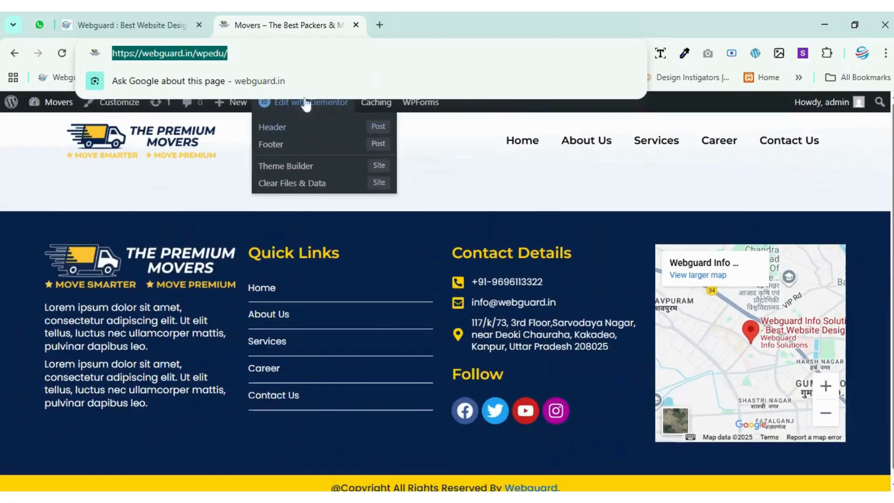
pyautogui.click(264, 46)
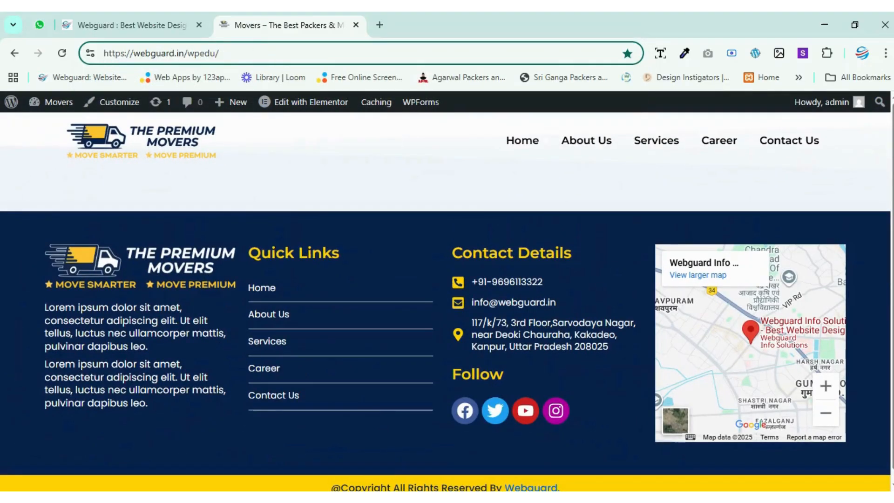
pyautogui.moveTo(228, 53); pyautogui.dragTo(100, 53)
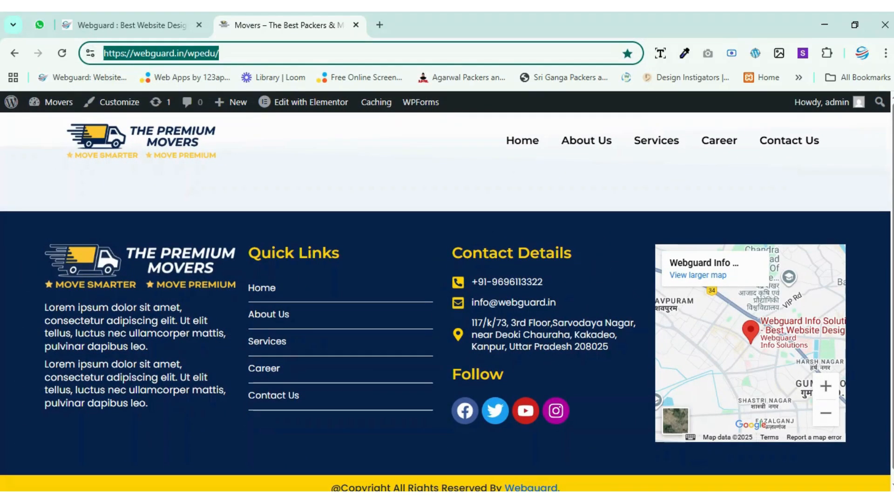
pyautogui.click(254, 53)
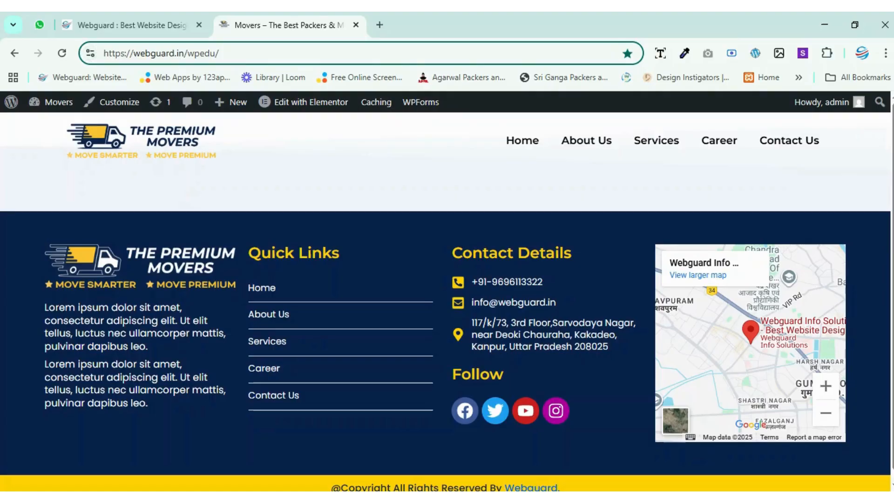
pyautogui.press('BackSpace')
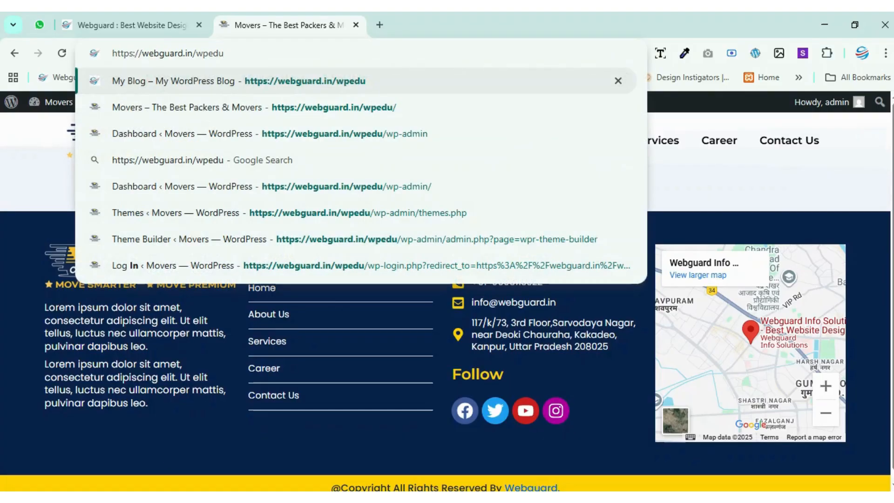
pyautogui.press('Return')
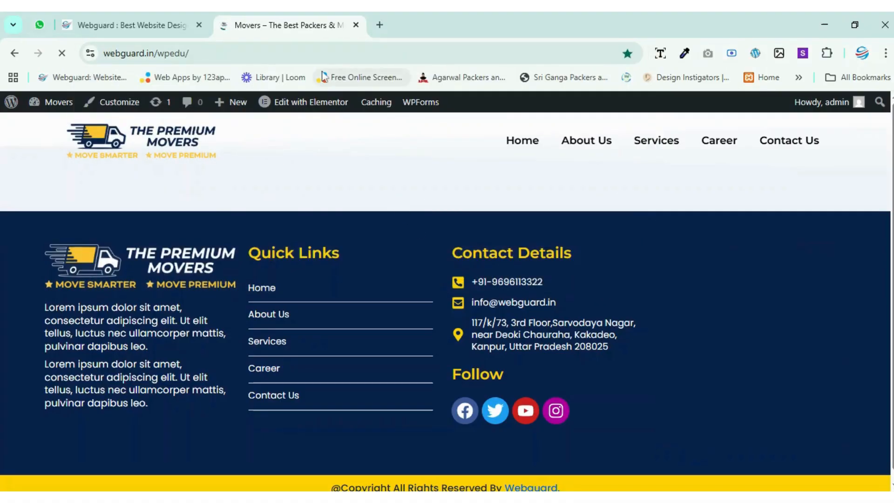
# Open the WordPress dashboard at webguard.in/wpedu/wp-admin and log out of the admin account.
pyautogui.click(207, 53)
pyautogui.click(228, 53)
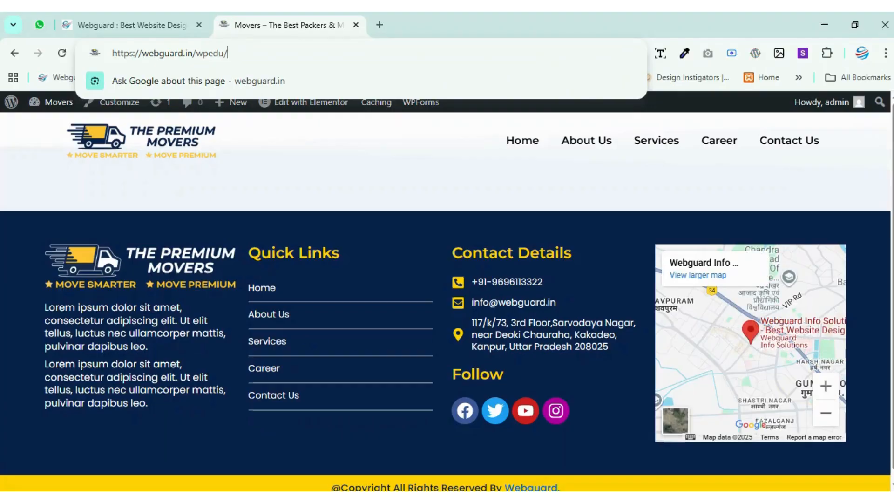
pyautogui.write('wp-')
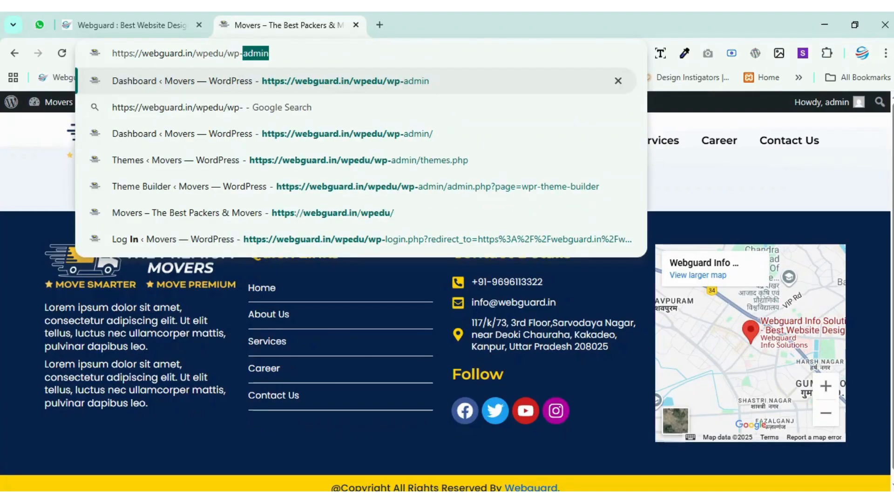
pyautogui.press('Return')
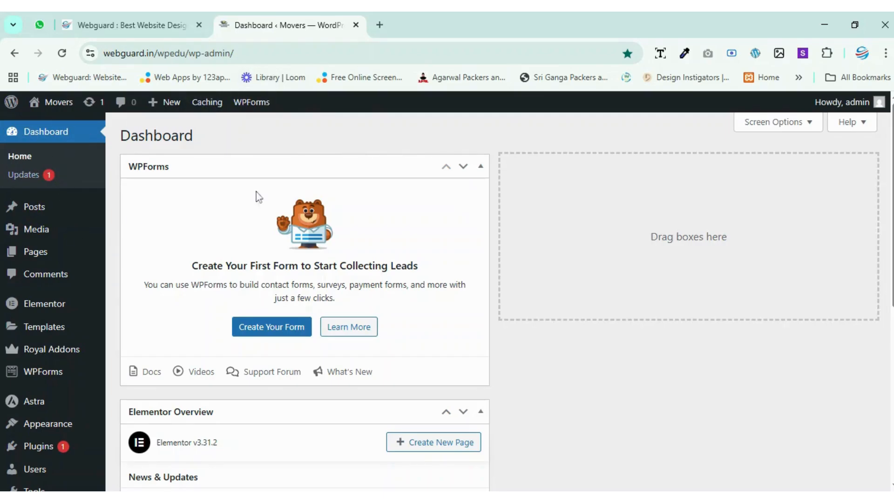
pyautogui.moveTo(857, 106)
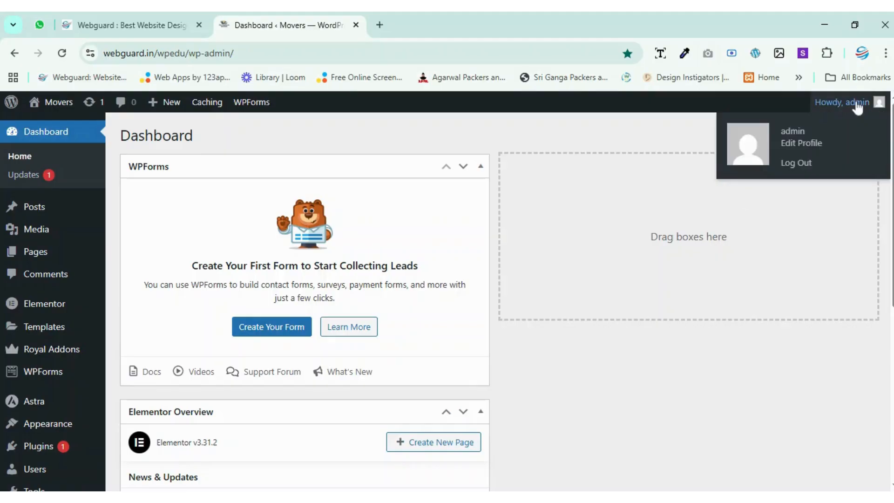
pyautogui.click(803, 164)
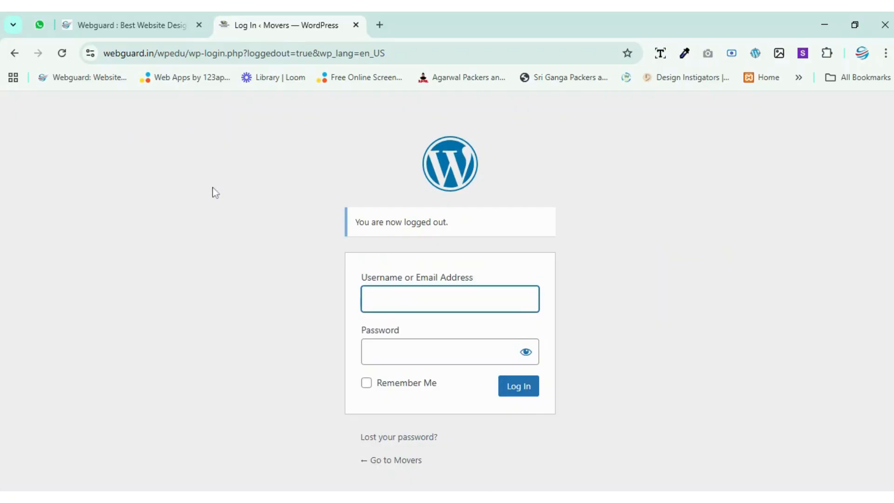
# Go back to the front page at webguard.in/wpedu/ and open the WordPress login page through the wp-admin address.
pyautogui.moveTo(188, 53); pyautogui.dragTo(418, 46)
pyautogui.press('BackSpace')
pyautogui.press('Return')
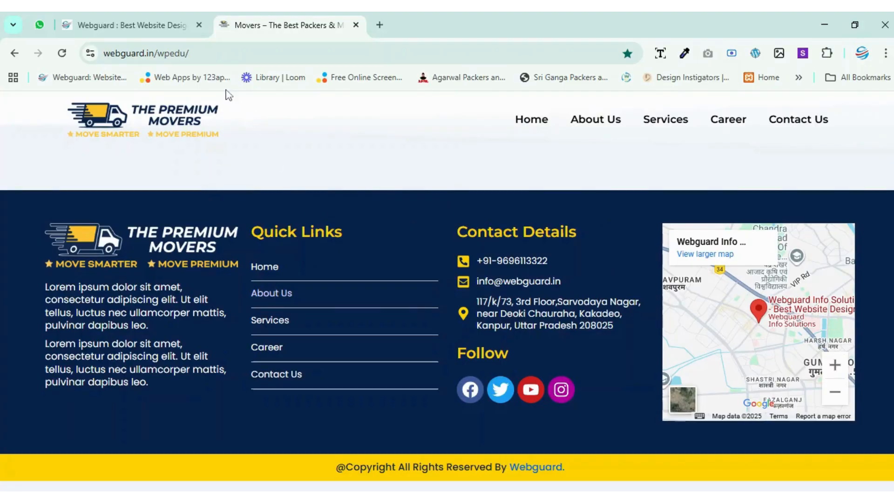
pyautogui.click(228, 53)
pyautogui.click(228, 53)
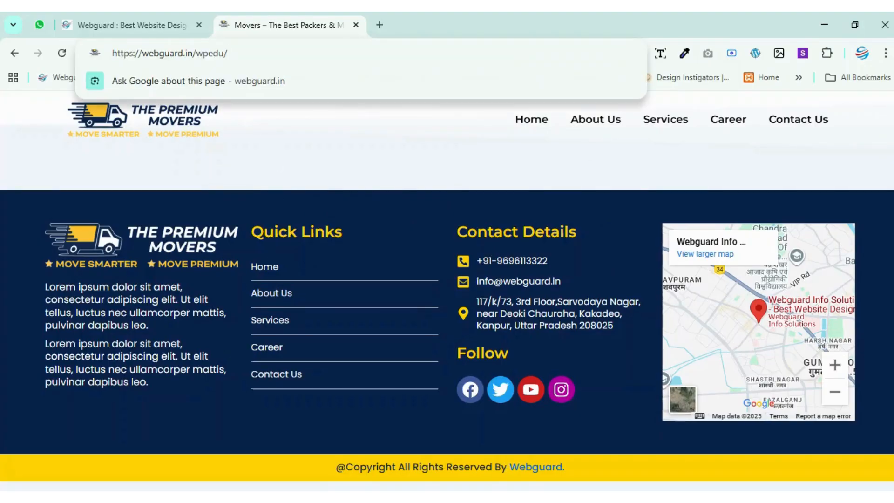
pyautogui.write('wp-')
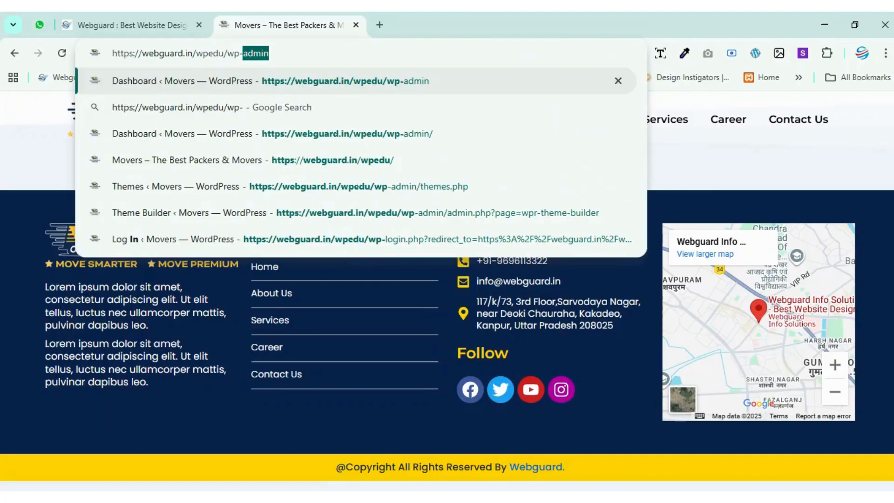
pyautogui.press('Return')
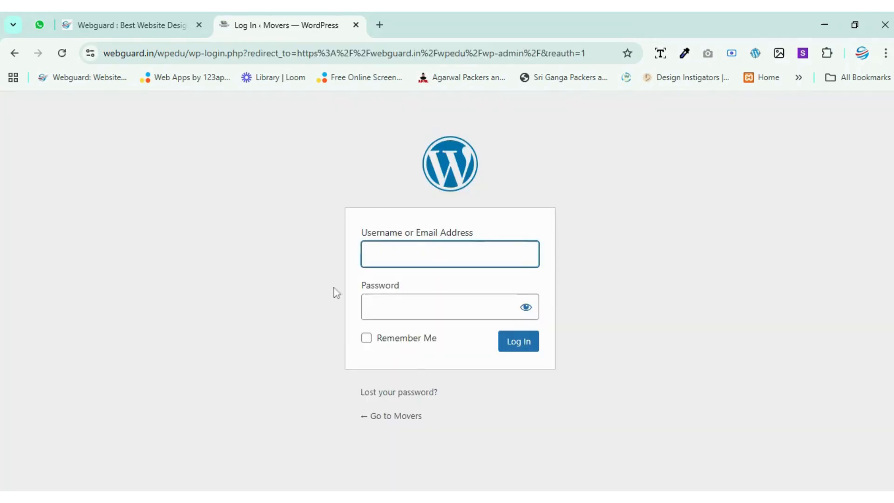
# Log in to WordPress with the username admin and the account password.
pyautogui.write('admin')
pyautogui.click(414, 306)
pyautogui.write('••••')
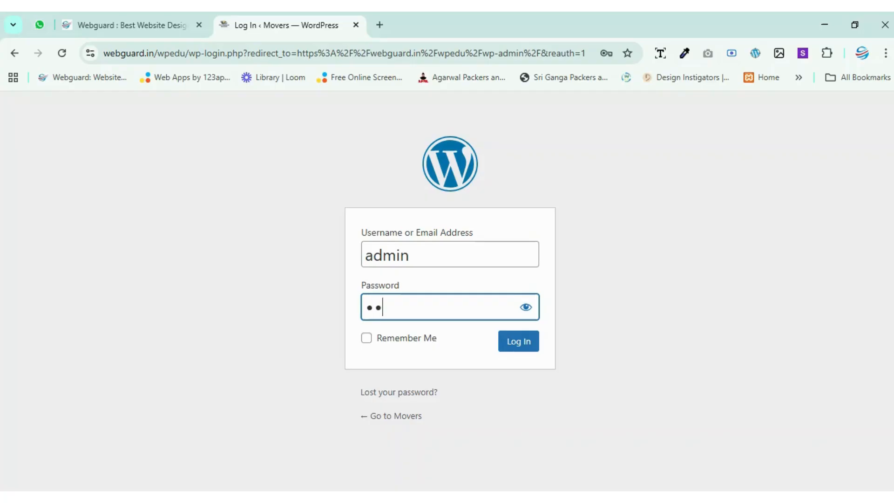
pyautogui.write('••••')
pyautogui.press('Return')
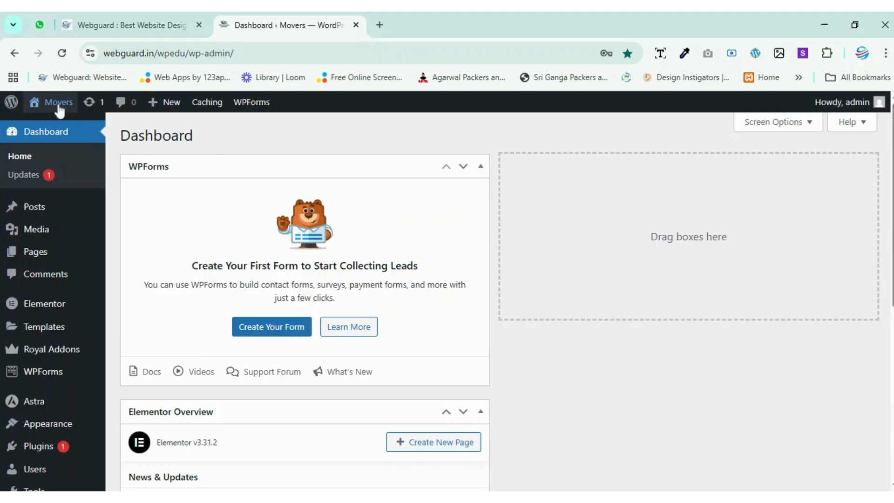
# Open the live Movers site in a new tab alongside the dashboard and switch to it.
pyautogui.moveTo(65, 107)
pyautogui.moveTo(12, 103)
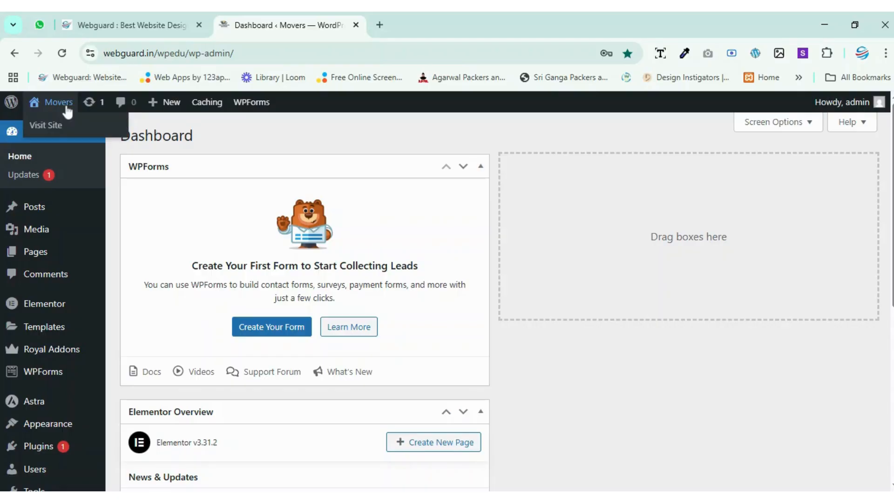
pyautogui.middleClick(47, 133)
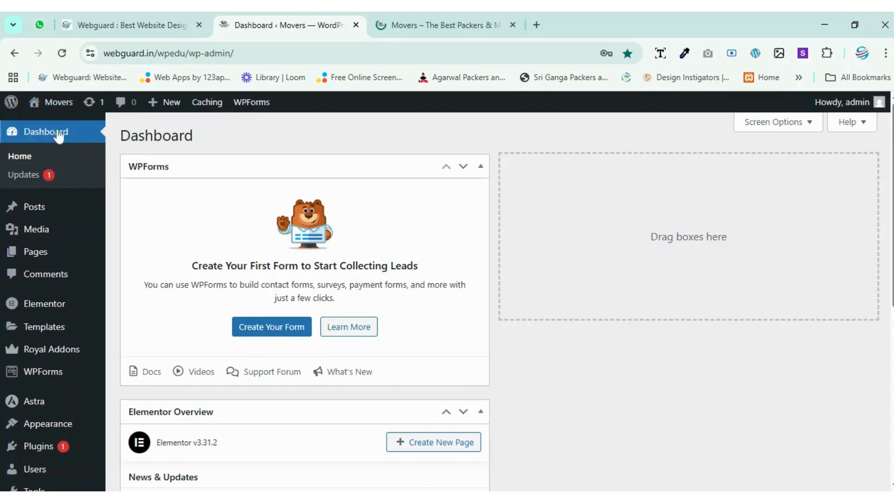
pyautogui.click(436, 14)
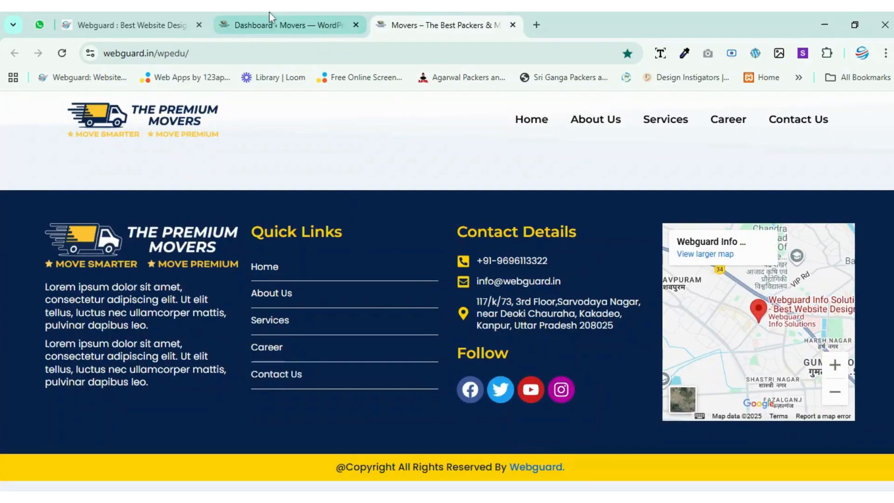
pyautogui.click(280, 14)
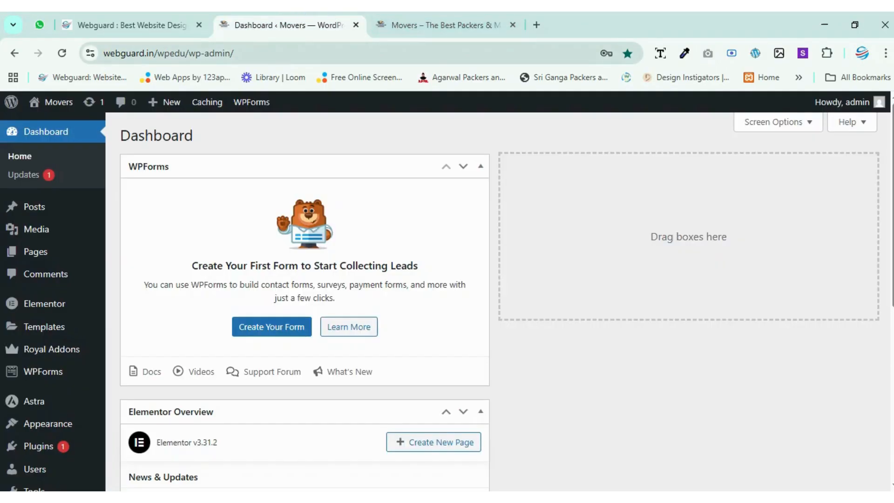
pyautogui.click(426, 18)
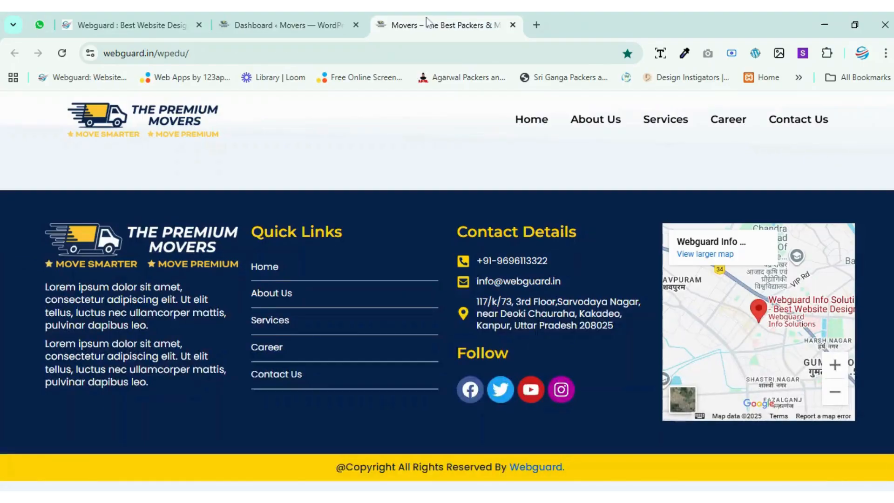
# Open the Home page from the live site's header navigation and view its content.
pyautogui.click(540, 124)
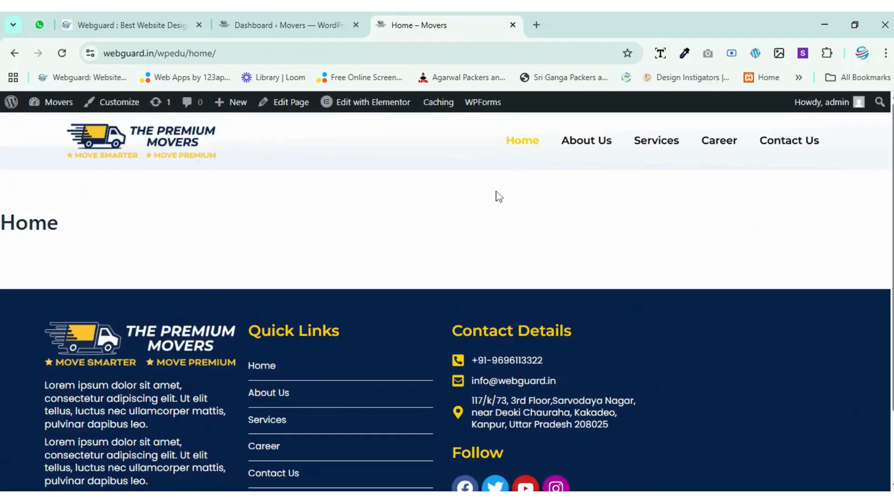
pyautogui.click(523, 146)
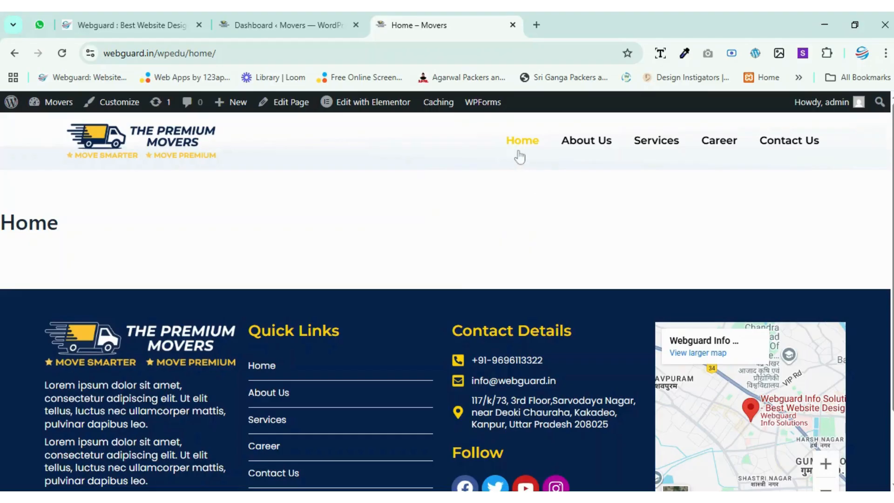
pyautogui.moveTo(357, 101)
pyautogui.click(626, 246)
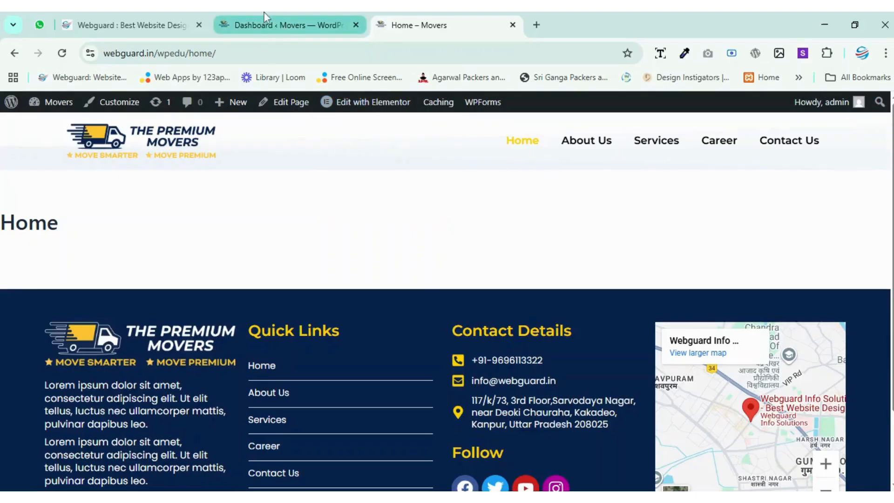
pyautogui.click(512, 148)
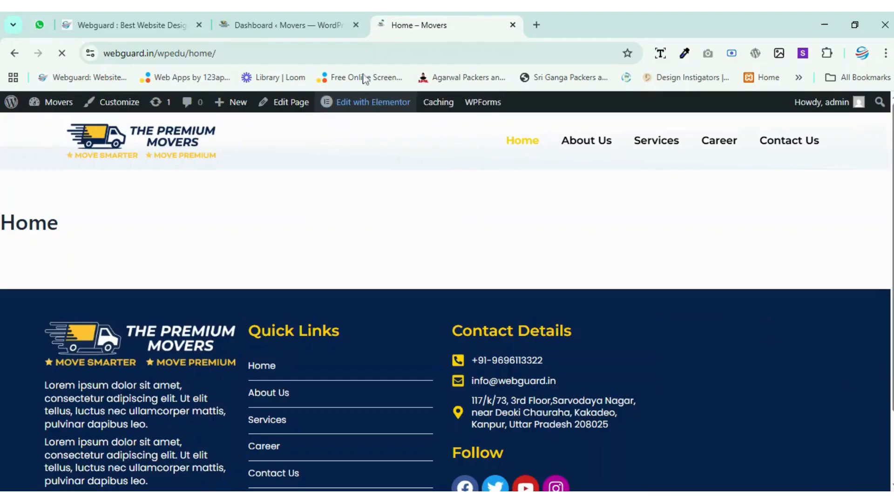
# Return to the dashboard, list all pages, and open the Home page for editing with Elementor.
pyautogui.click(294, 24)
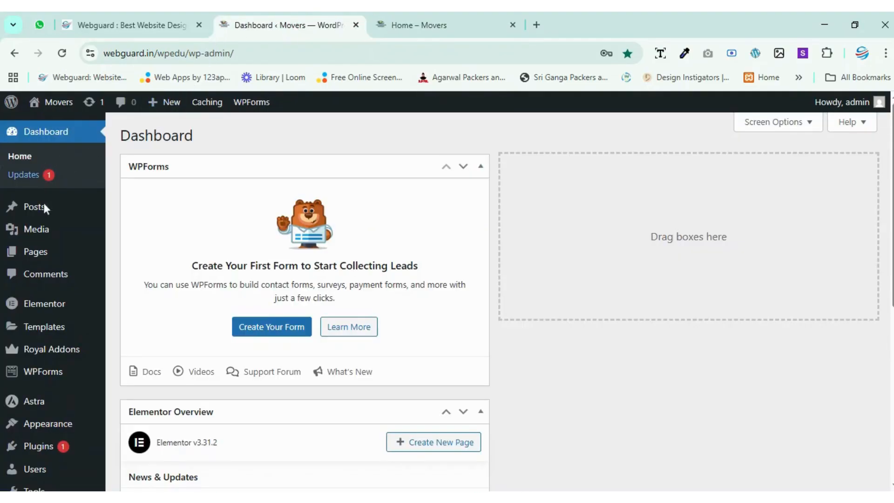
pyautogui.moveTo(32, 258)
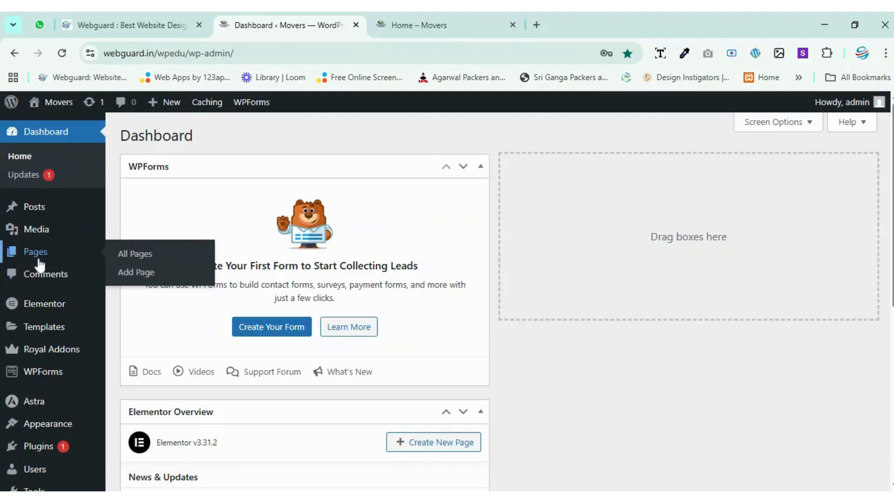
pyautogui.click(146, 260)
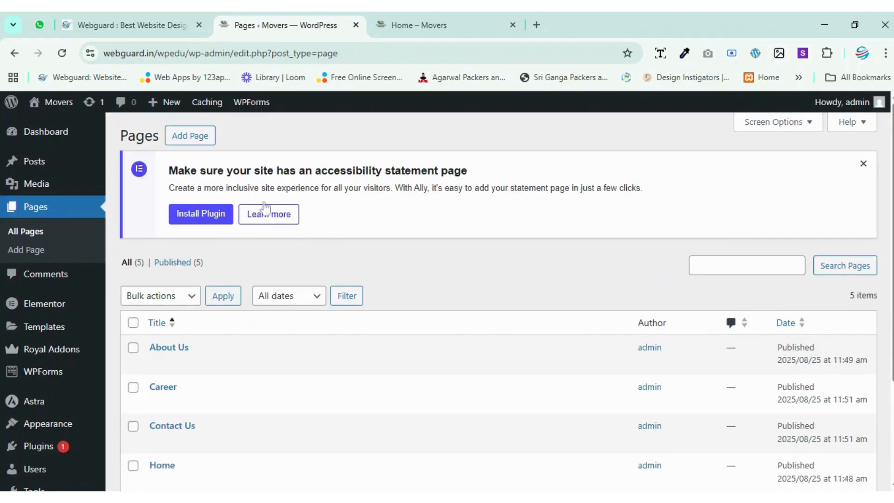
pyautogui.scroll(-3, 218, 326)
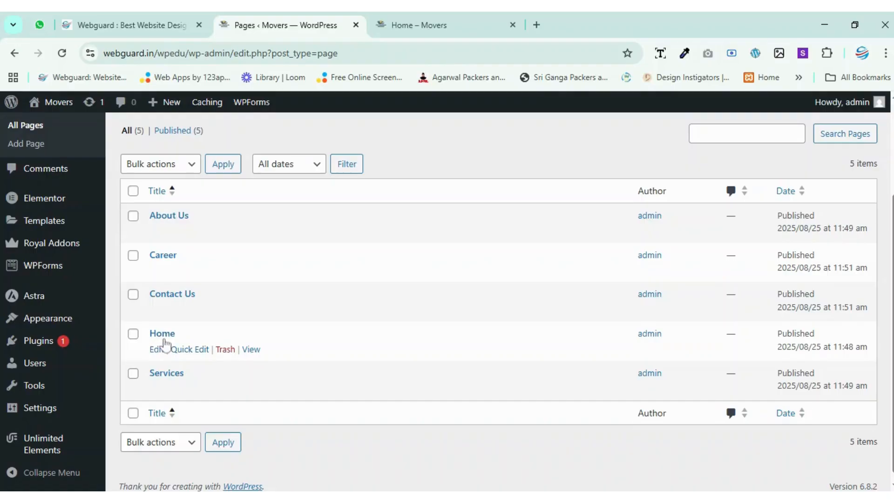
pyautogui.click(156, 349)
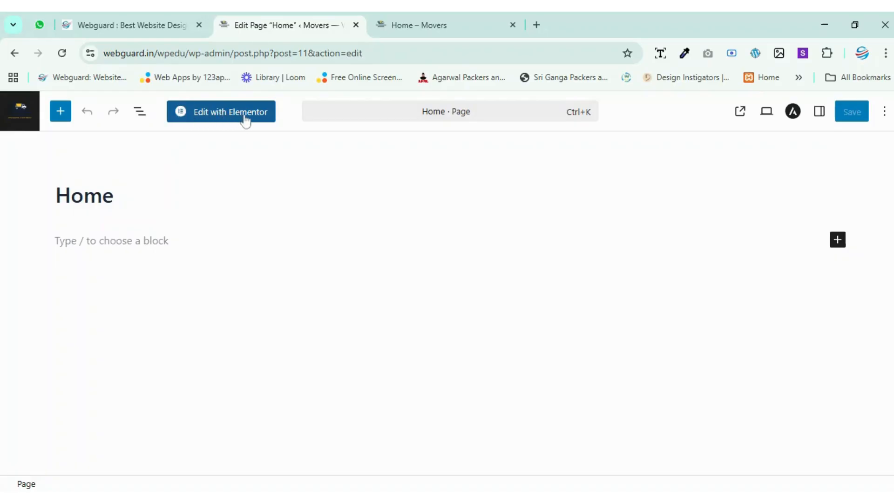
pyautogui.click(230, 119)
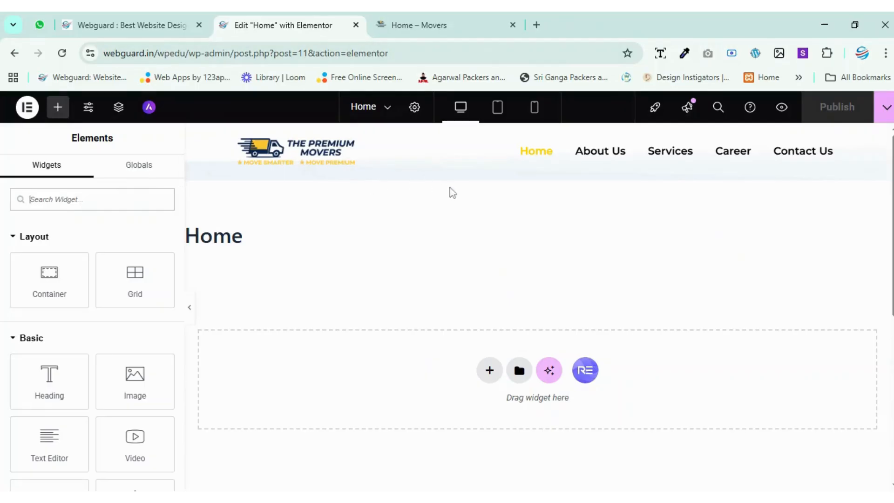
# Add a single-column Flexbox container to the Home page and set its content width to Full Width.
pyautogui.click(489, 371)
pyautogui.click(487, 397)
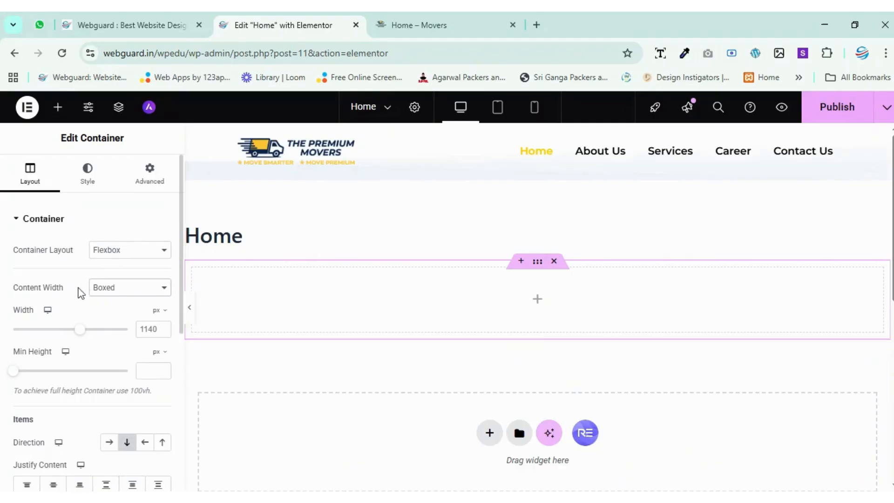
pyautogui.click(133, 317)
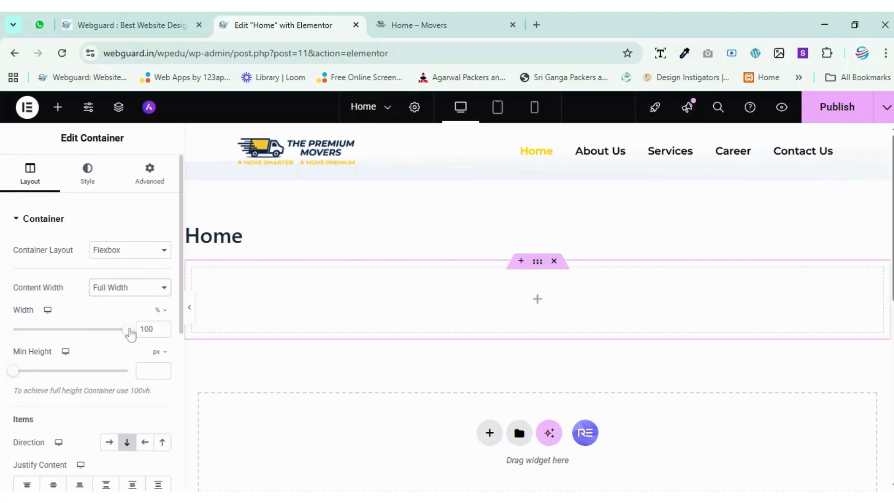
# Give the container a classic background using the global color #09234A.
pyautogui.click(96, 186)
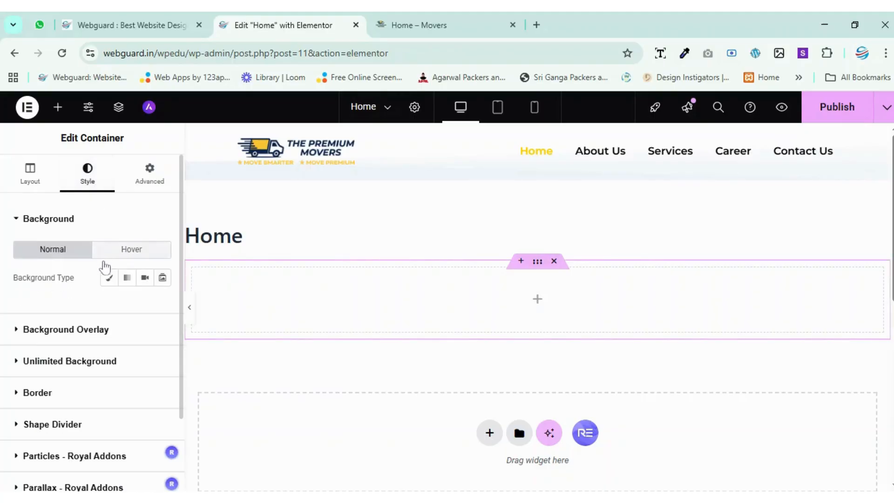
pyautogui.click(109, 278)
pyautogui.click(144, 304)
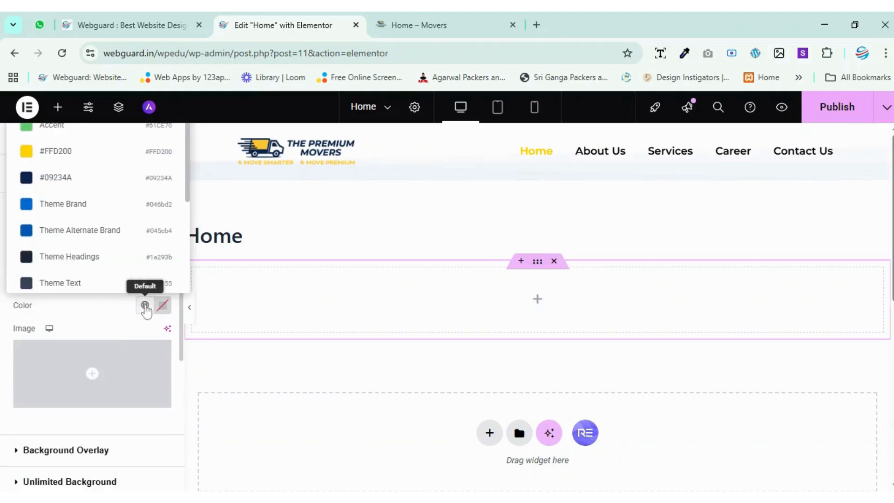
pyautogui.click(58, 178)
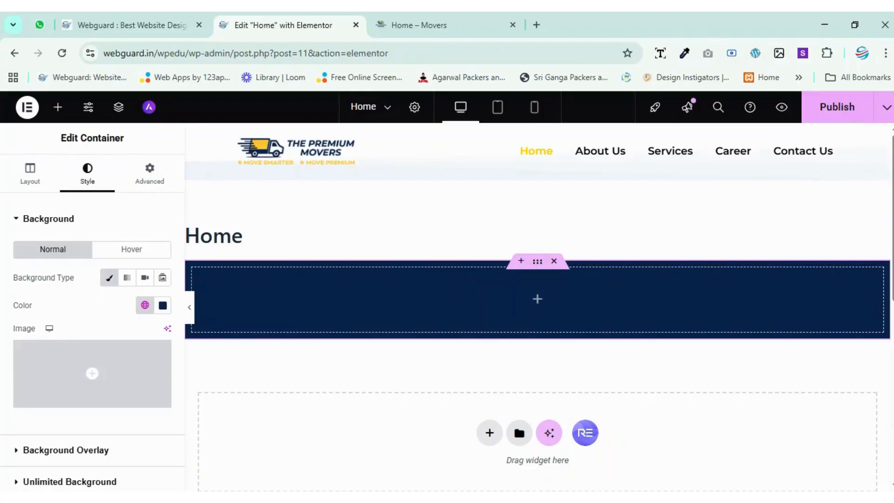
# Deselect the container, point out the Home page title above it, and publish the page.
pyautogui.click(58, 107)
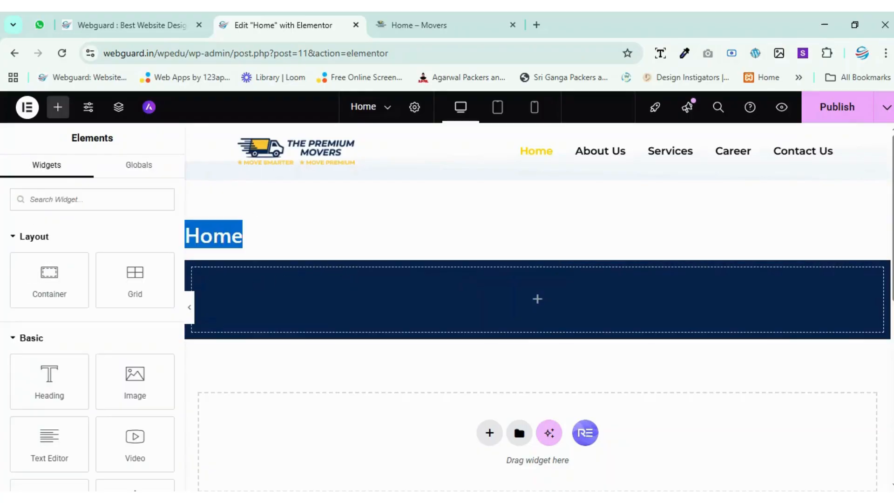
pyautogui.click(268, 240)
pyautogui.moveTo(187, 237); pyautogui.dragTo(251, 239)
pyautogui.click(263, 239)
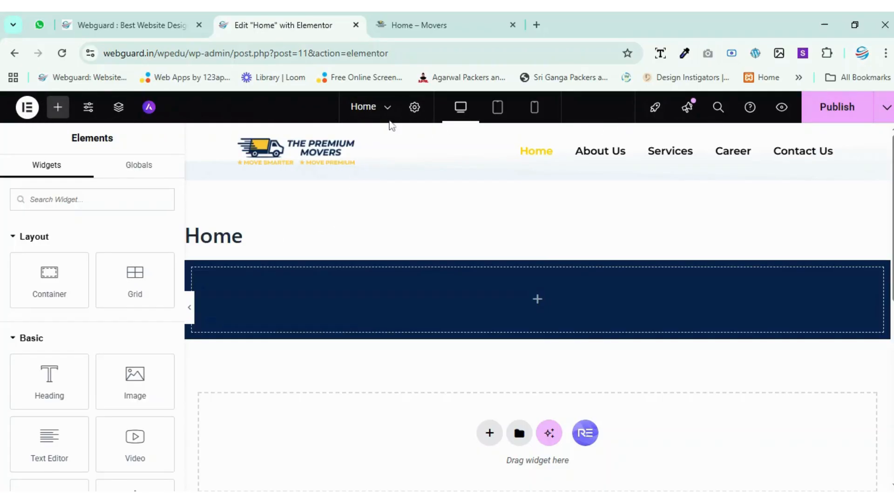
pyautogui.click(846, 111)
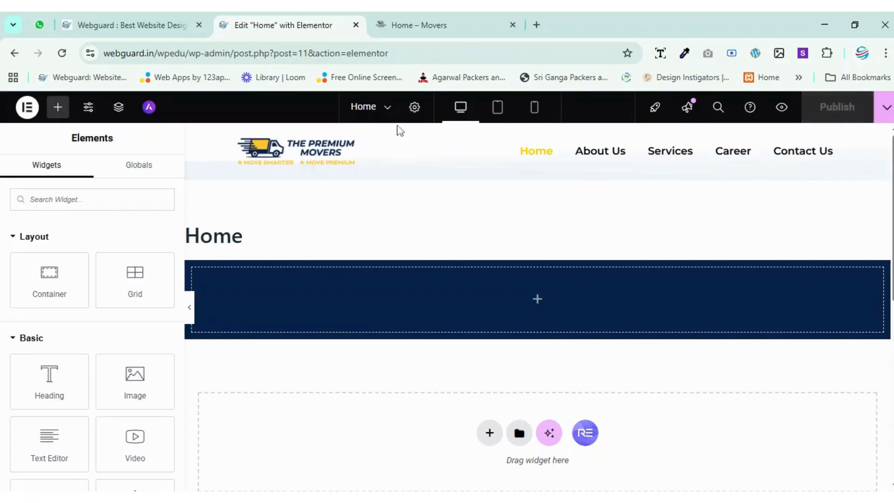
# Examine the page structure outline and the design system, theme style and other options in the site settings.
pyautogui.click(119, 108)
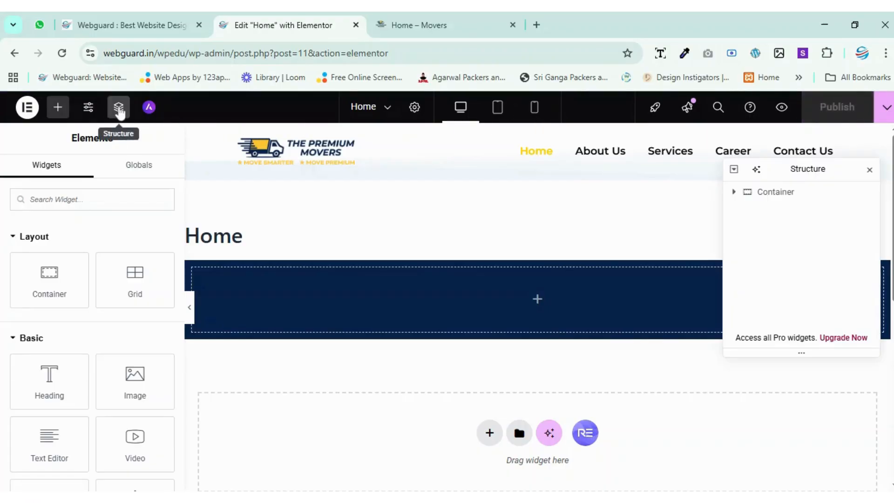
pyautogui.click(119, 112)
pyautogui.click(88, 111)
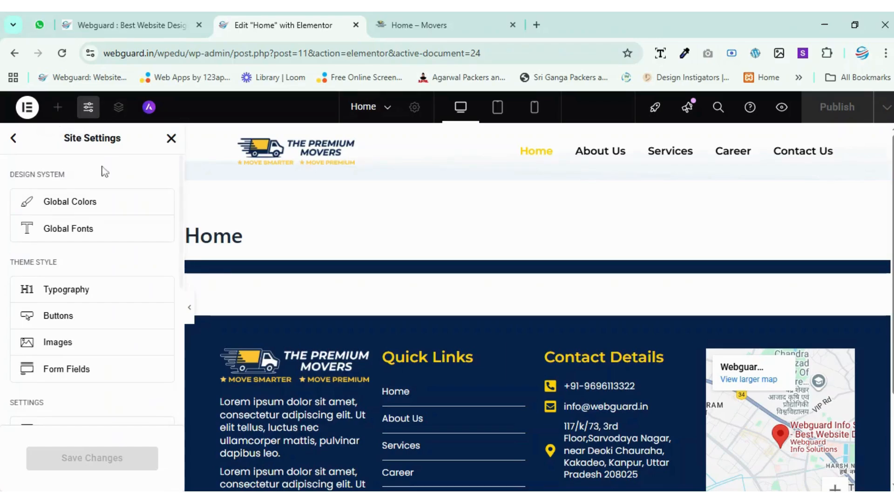
pyautogui.scroll(-4, 104, 236)
pyautogui.scroll(1, 89, 281)
pyautogui.scroll(3, 88, 281)
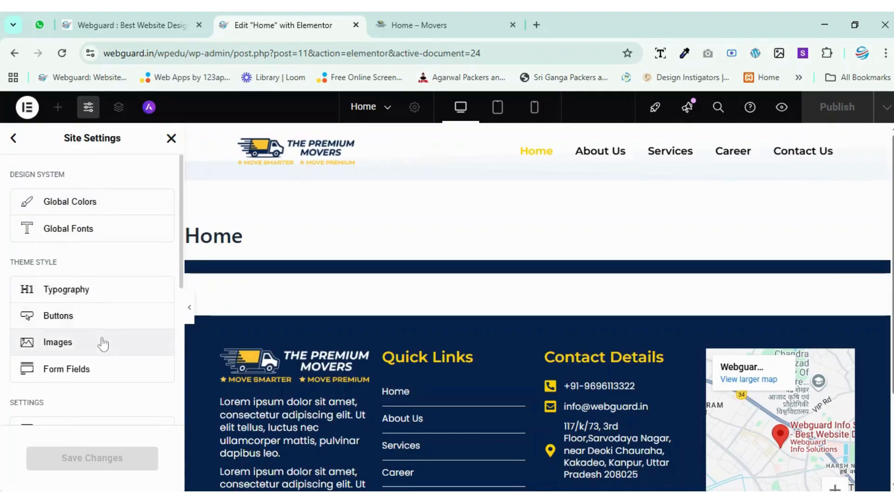
pyautogui.scroll(-2, 104, 349)
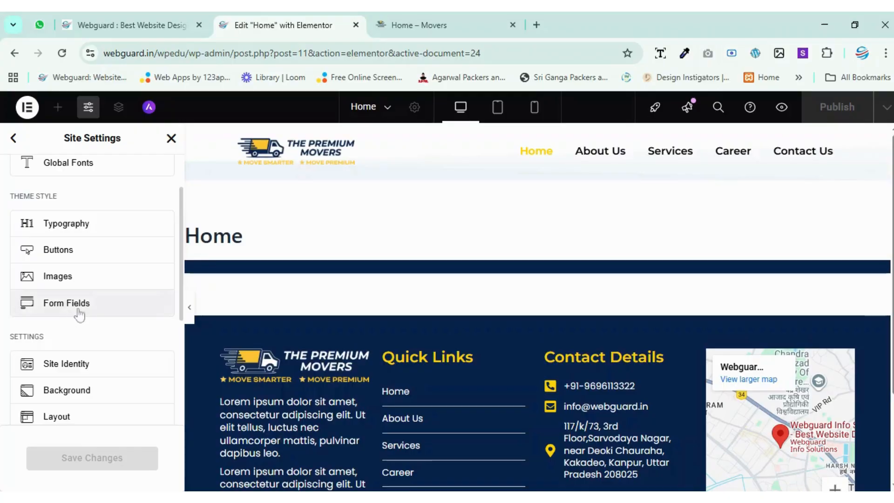
pyautogui.scroll(-5, 84, 349)
pyautogui.scroll(6, 92, 270)
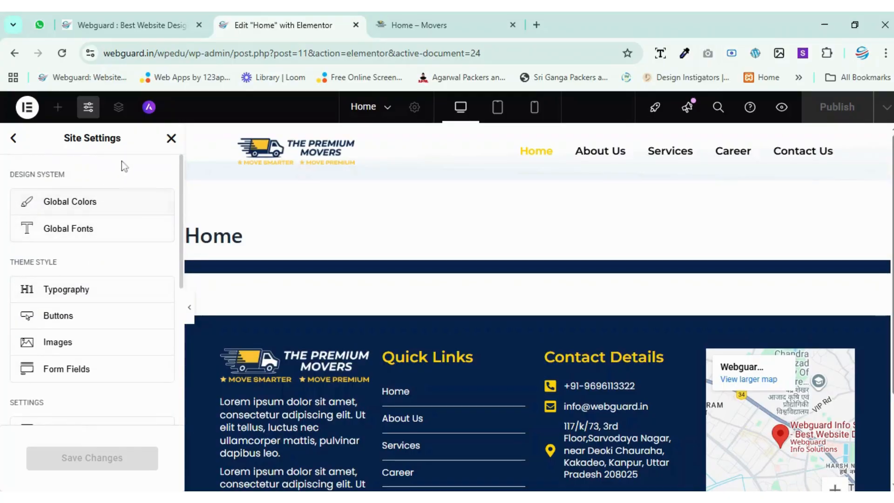
pyautogui.click(171, 138)
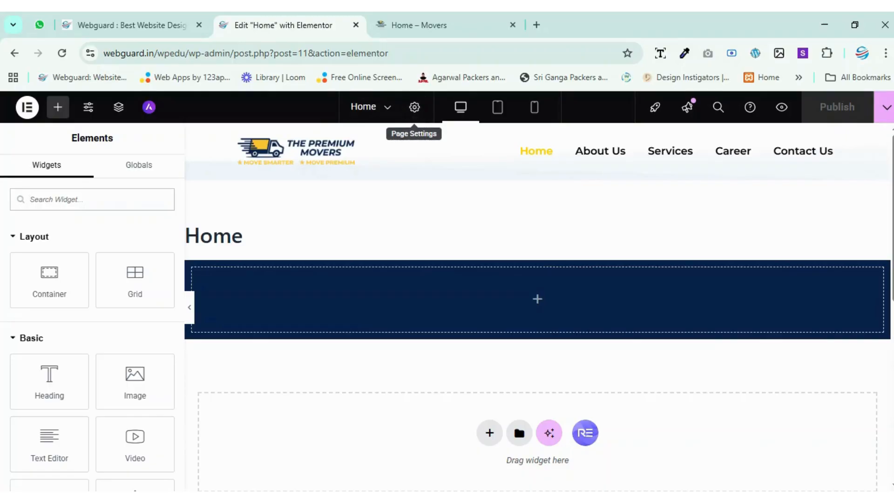
# Review the Home page's settings and set the cardboard boxes photo from the media library as the featured image.
pyautogui.click(417, 111)
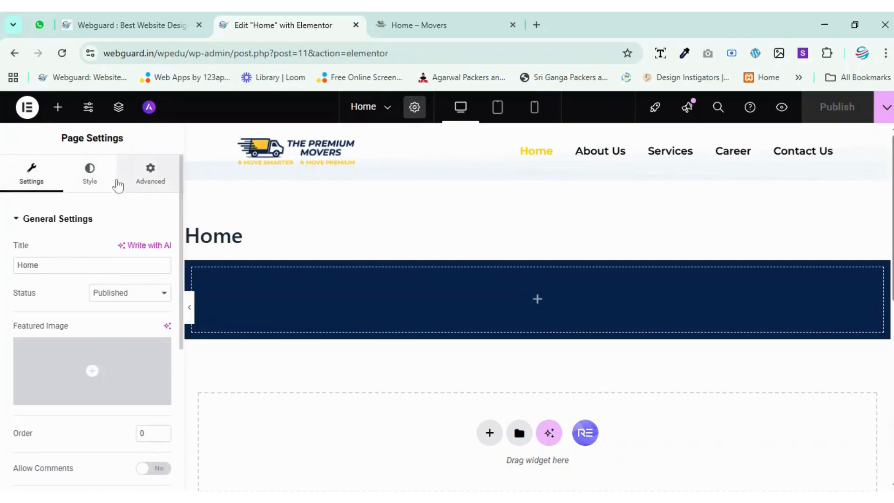
pyautogui.scroll(-3, 75, 246)
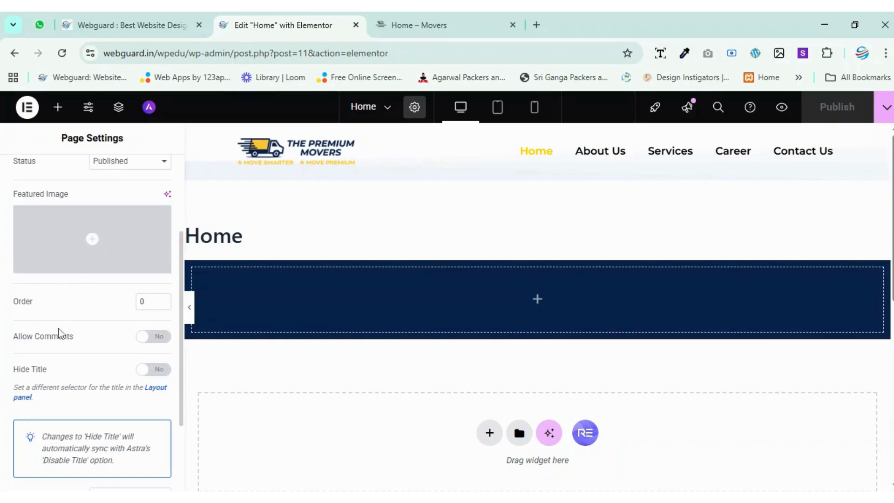
pyautogui.scroll(-1, 32, 311)
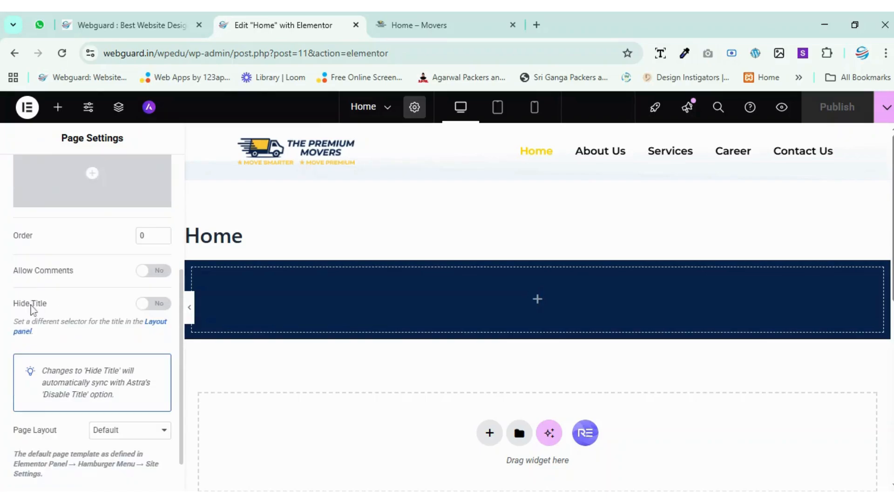
pyautogui.scroll(3, 32, 257)
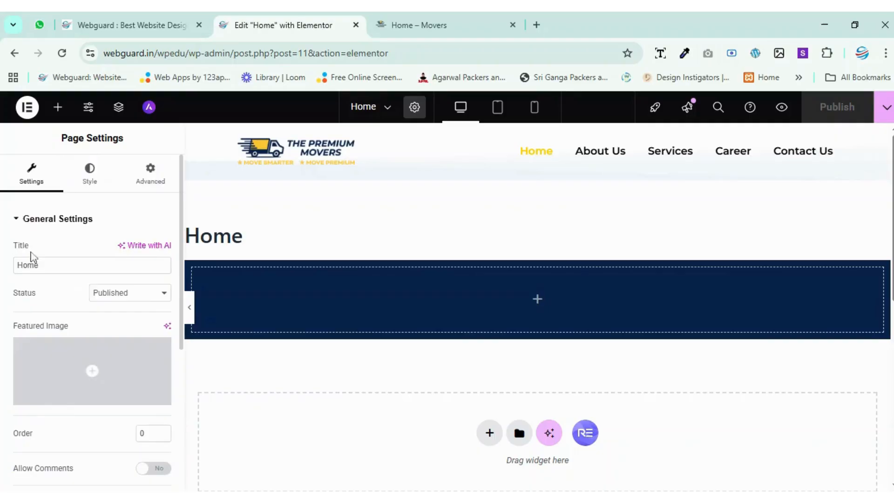
pyautogui.click(86, 372)
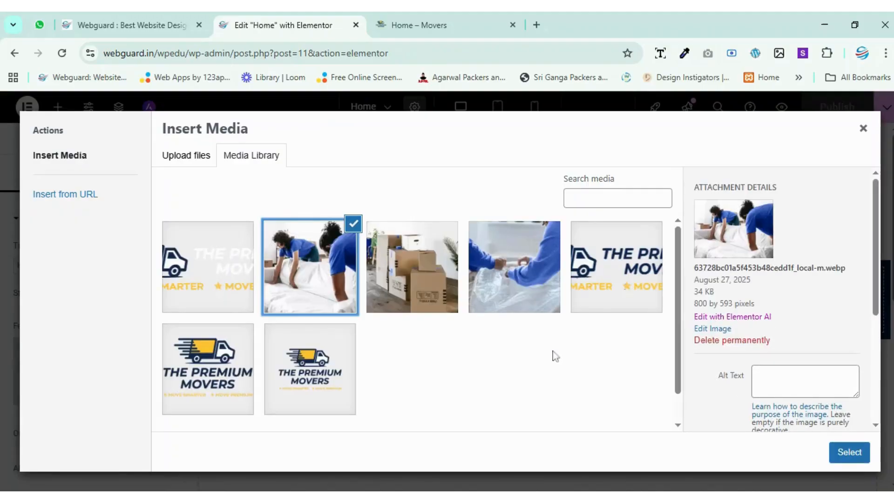
pyautogui.click(421, 261)
pyautogui.click(848, 451)
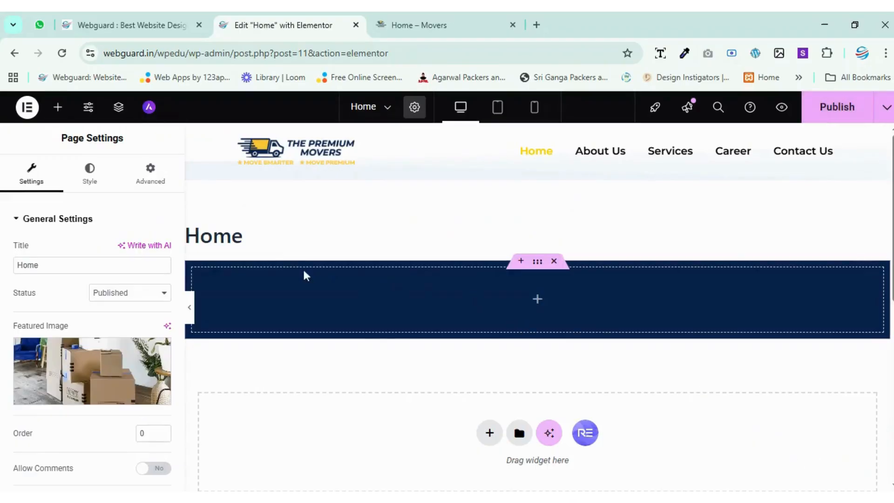
# Add a second Flexbox container with a single-column, downward structure below the dark blue one.
pyautogui.scroll(-3, 84, 326)
pyautogui.scroll(-2, 84, 326)
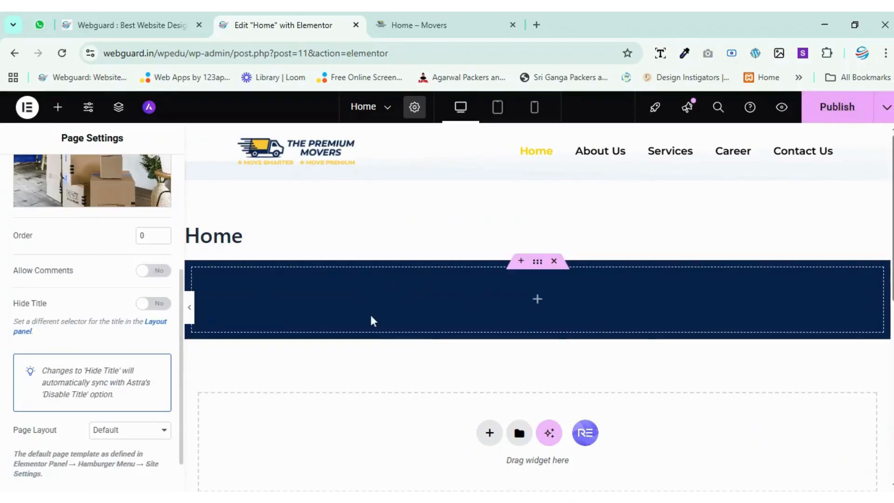
pyautogui.scroll(-4, 370, 314)
pyautogui.scroll(4, 370, 316)
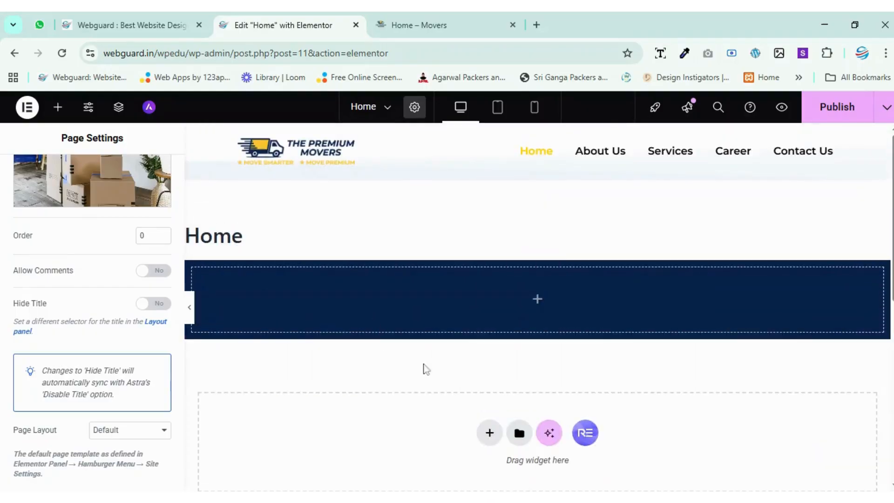
pyautogui.click(490, 433)
pyautogui.click(472, 454)
pyautogui.click(349, 463)
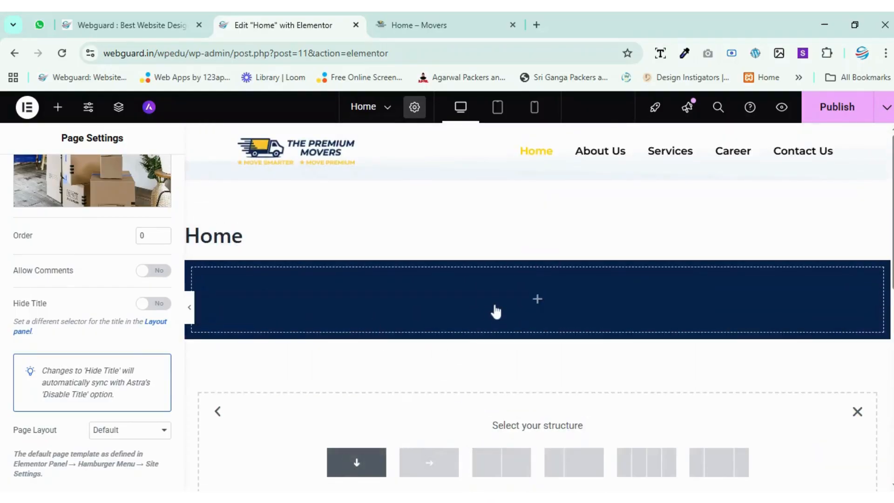
pyautogui.scroll(-2, 499, 305)
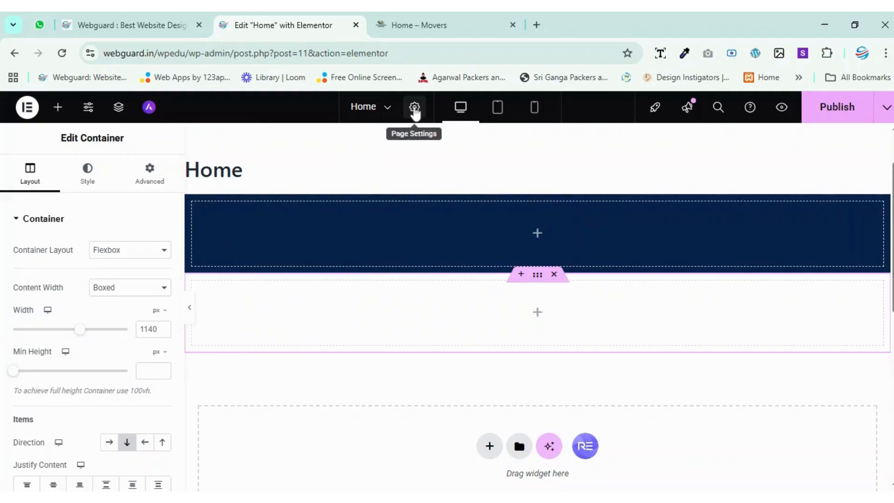
# Remove the featured image from the page settings and review the remaining general settings.
pyautogui.click(414, 107)
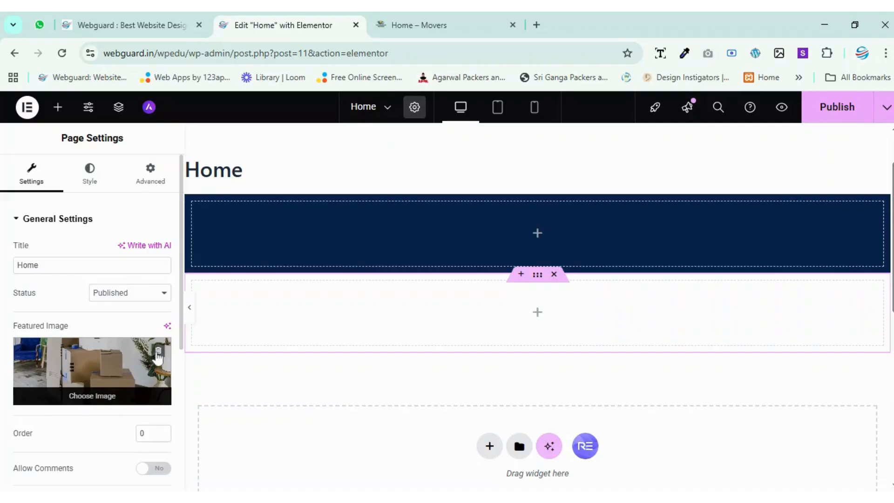
pyautogui.click(159, 348)
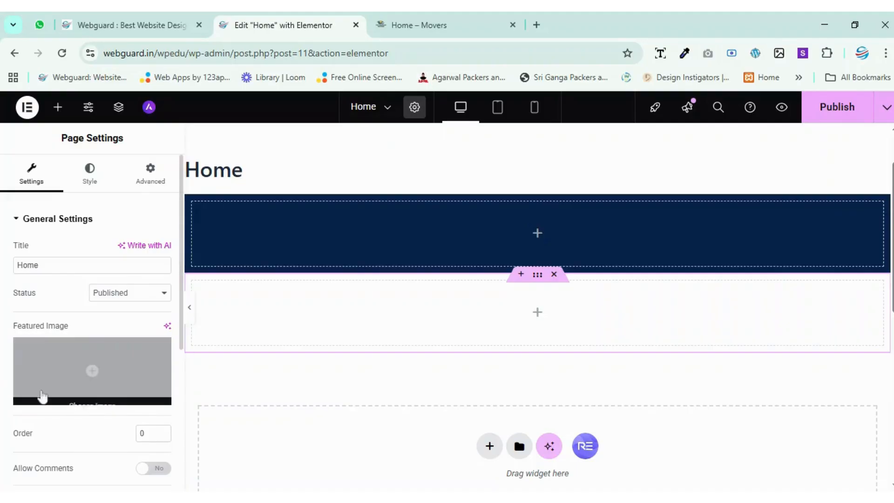
pyautogui.scroll(-2, 110, 219)
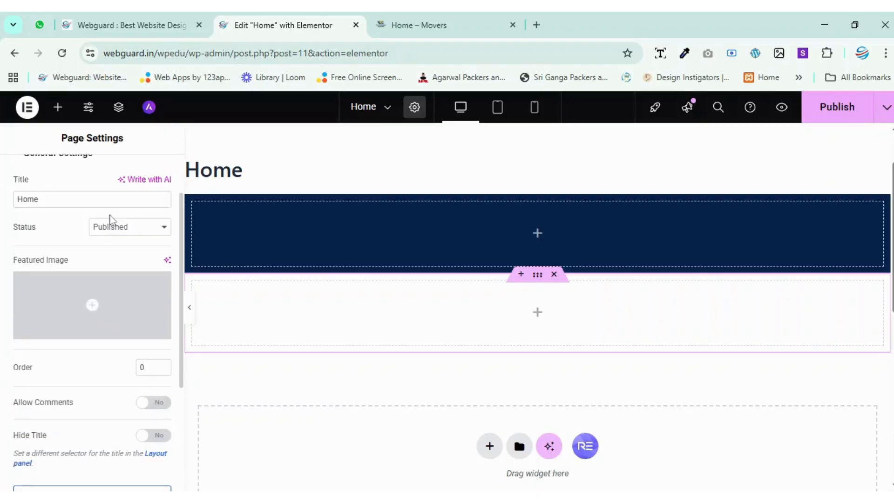
pyautogui.scroll(-2, 66, 261)
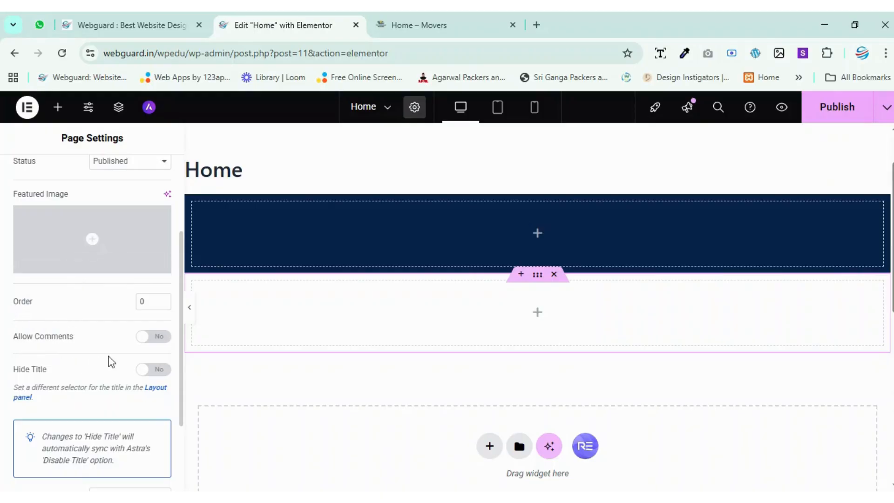
pyautogui.scroll(-1, 92, 295)
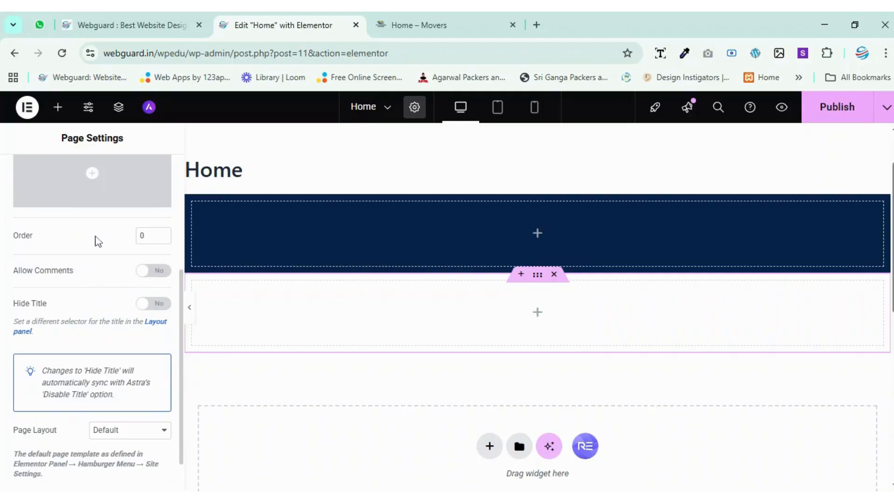
pyautogui.scroll(1, 80, 299)
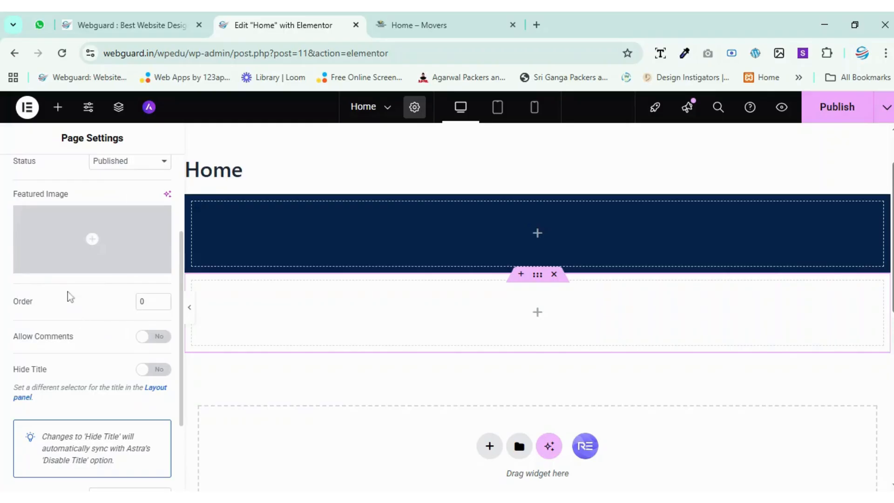
pyautogui.scroll(2, 72, 298)
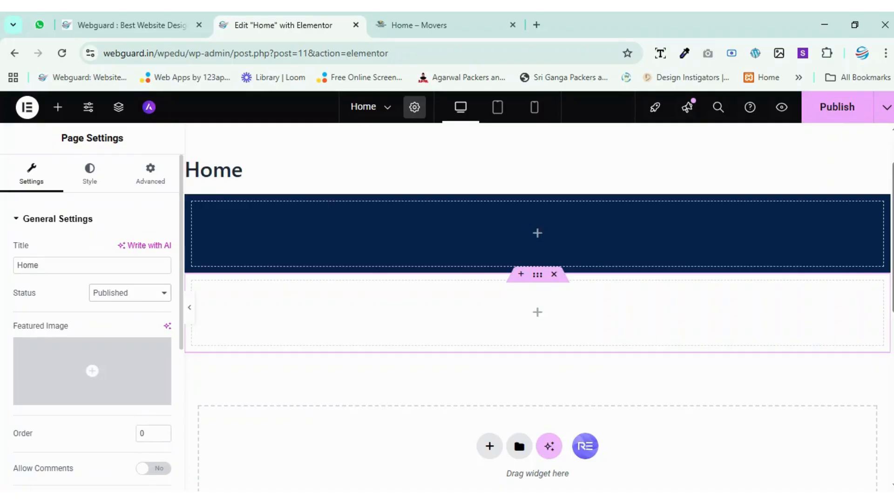
pyautogui.moveTo(112, 373)
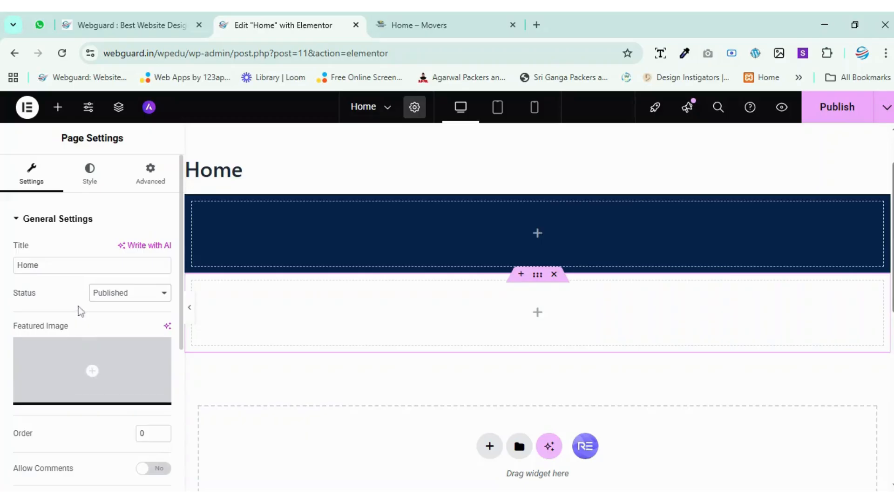
# Test the page title setting by appending "hgjh" to it, and restore the title to Home.
pyautogui.click(46, 265)
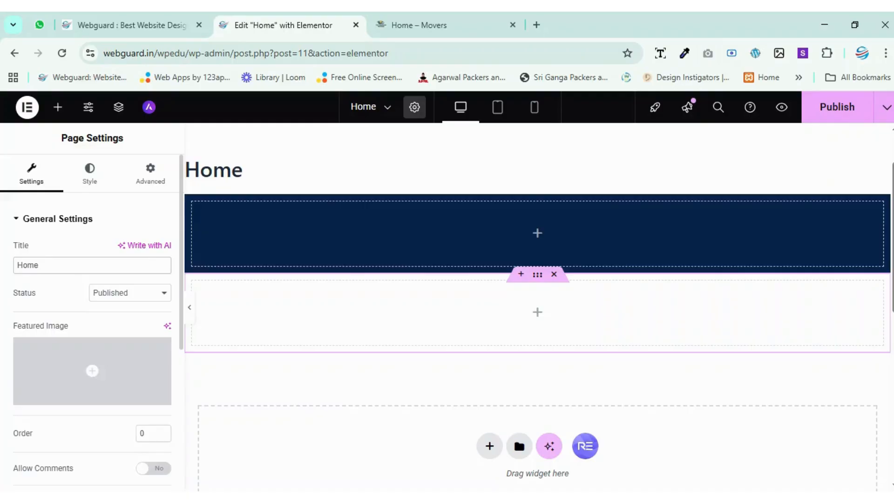
pyautogui.write('hgjh')
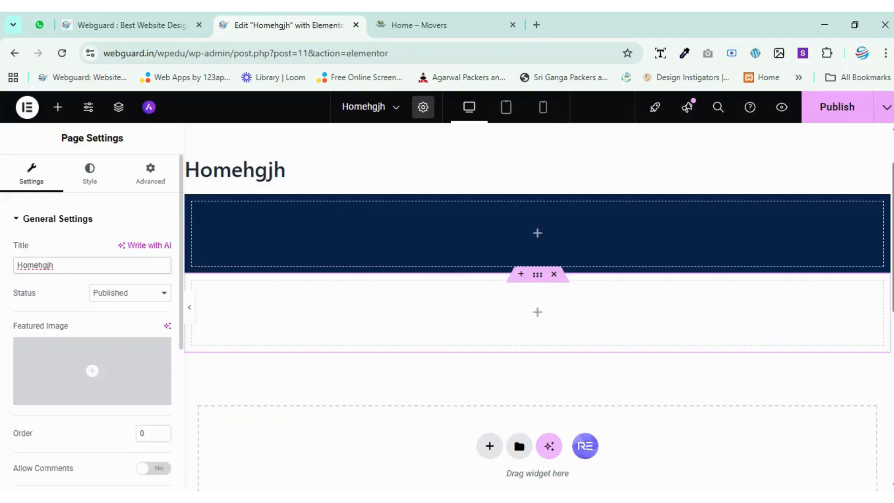
pyautogui.press('BackSpace')
pyautogui.press('BackSpace')
pyautogui.press('BackSpace')
pyautogui.press('BackSpace')
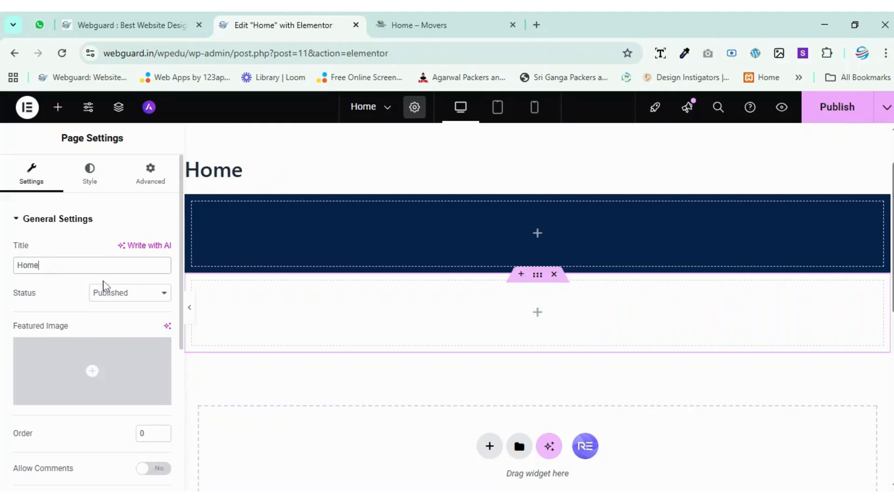
# Turn on Hide Title in the Home page's general settings.
pyautogui.scroll(-2, 115, 267)
pyautogui.scroll(-4, 118, 272)
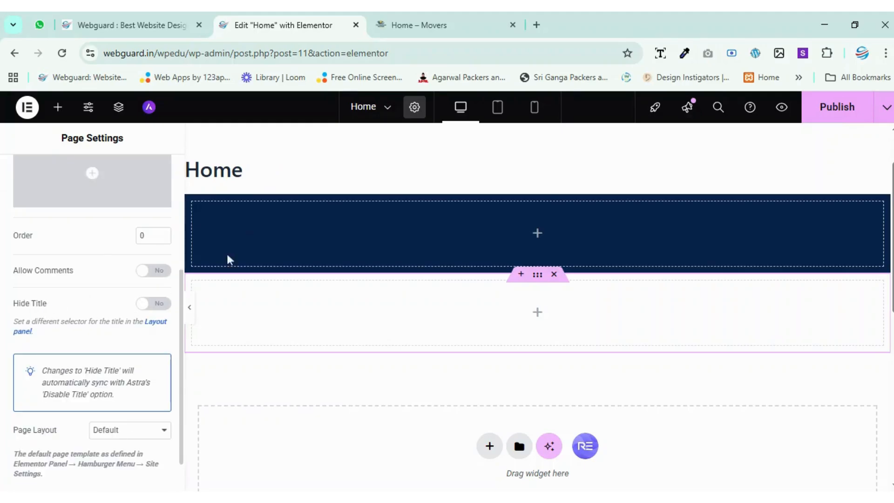
pyautogui.scroll(2, 247, 246)
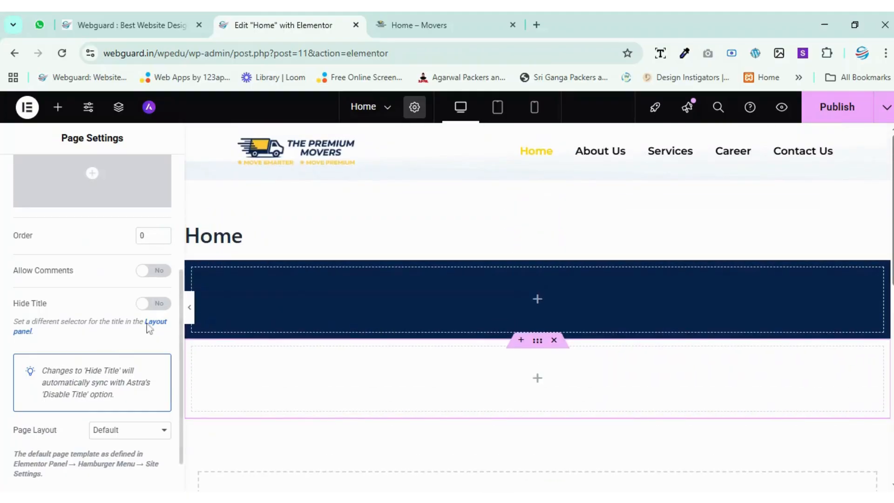
pyautogui.click(150, 305)
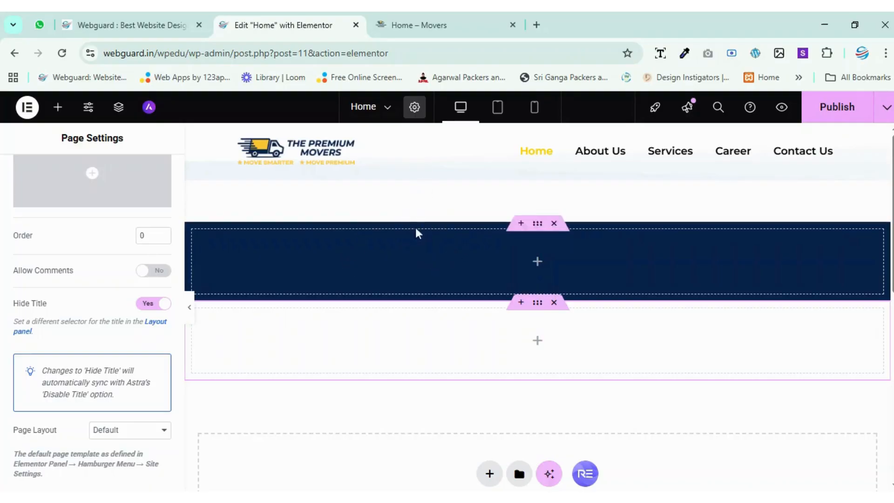
# Try the Elementor Canvas page layout, and switch the page layout to Elementor Full Width.
pyautogui.scroll(-1, 93, 303)
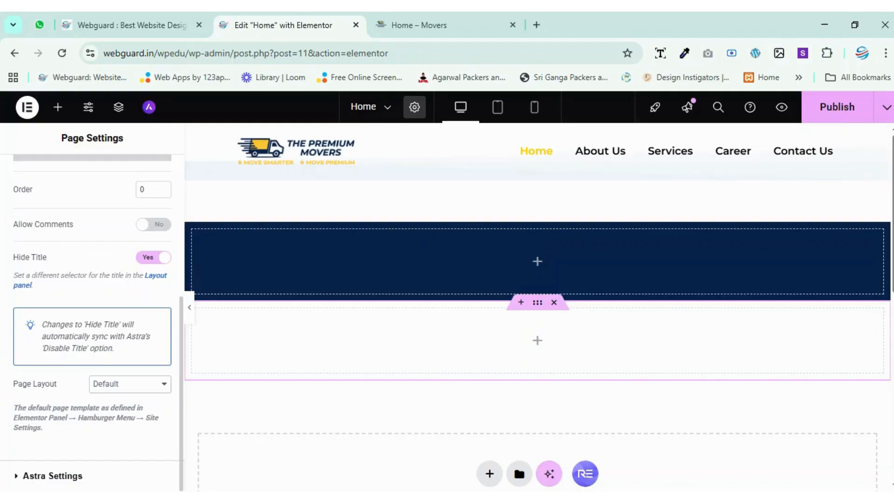
pyautogui.click(125, 412)
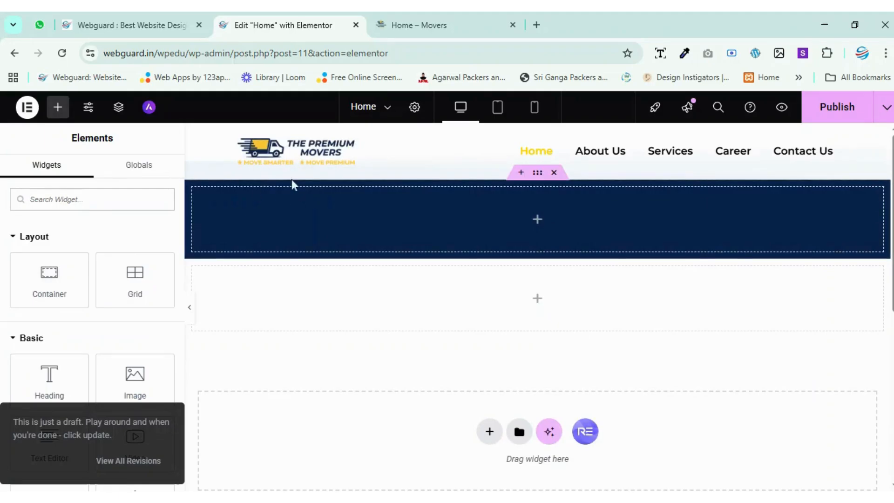
pyautogui.click(414, 107)
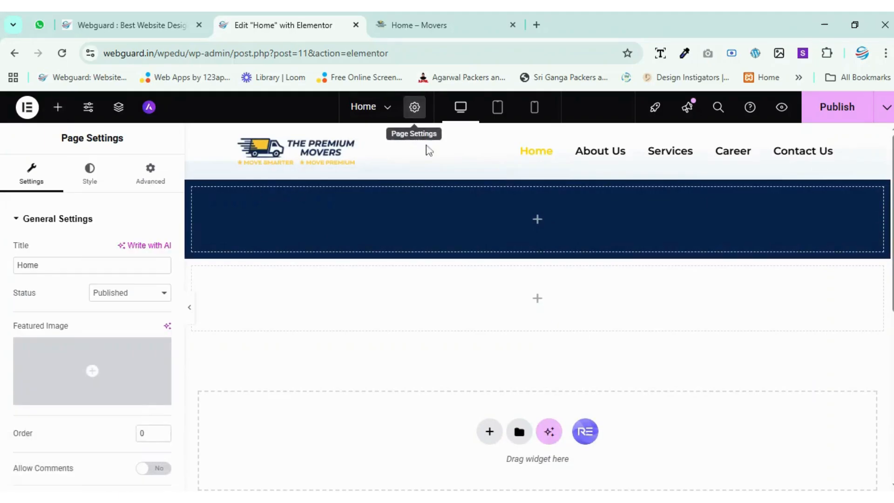
pyautogui.scroll(-5, 100, 275)
pyautogui.click(156, 410)
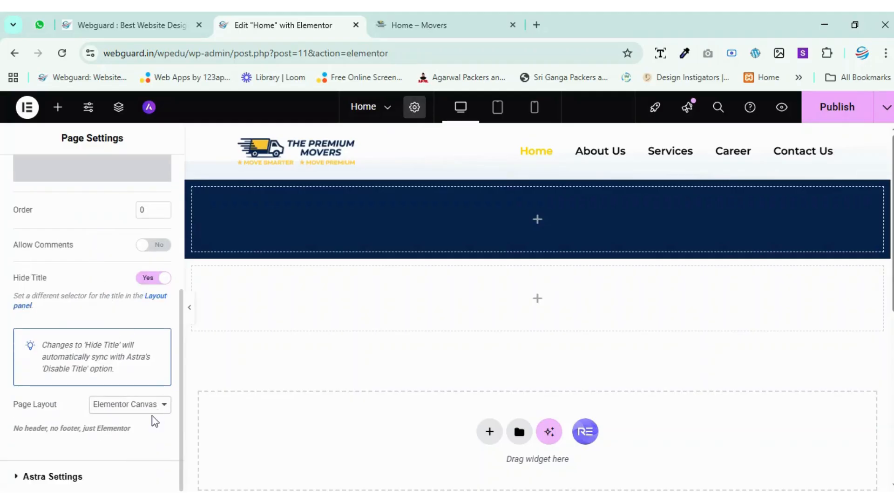
pyautogui.click(148, 457)
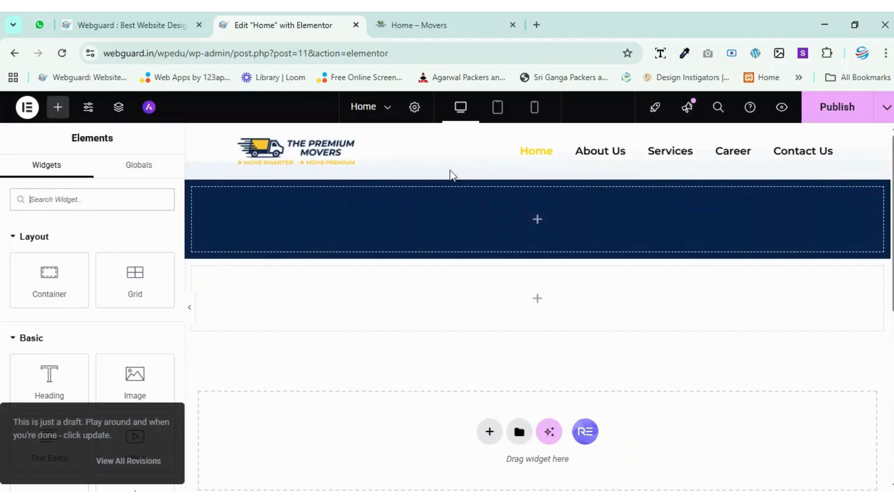
# Check the page layout in the page settings and publish the Home page changes.
pyautogui.click(414, 107)
pyautogui.scroll(-5, 111, 279)
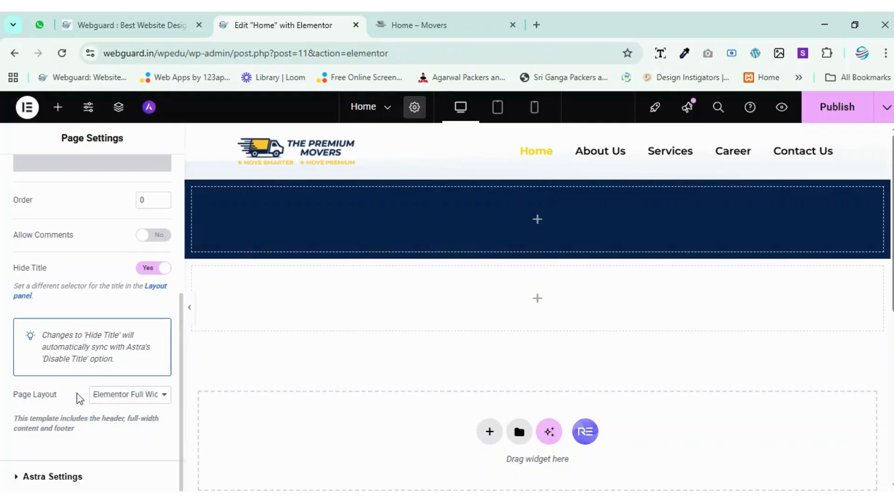
pyautogui.scroll(5, 76, 323)
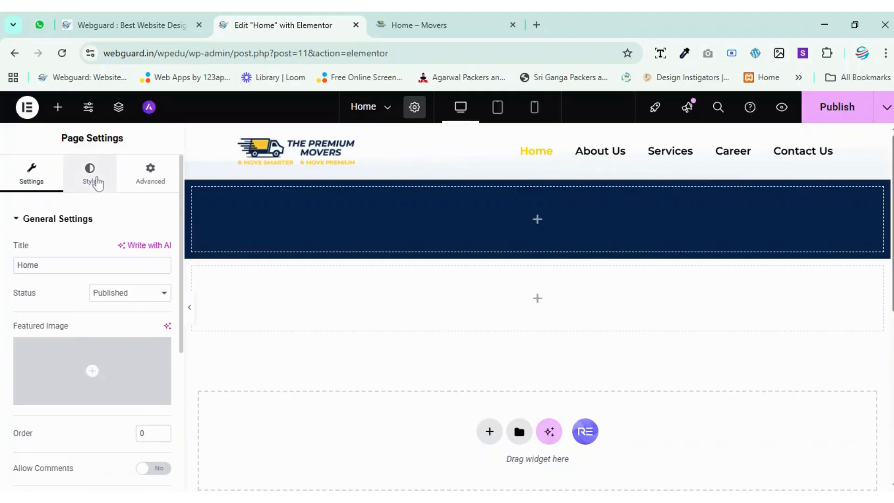
pyautogui.click(831, 115)
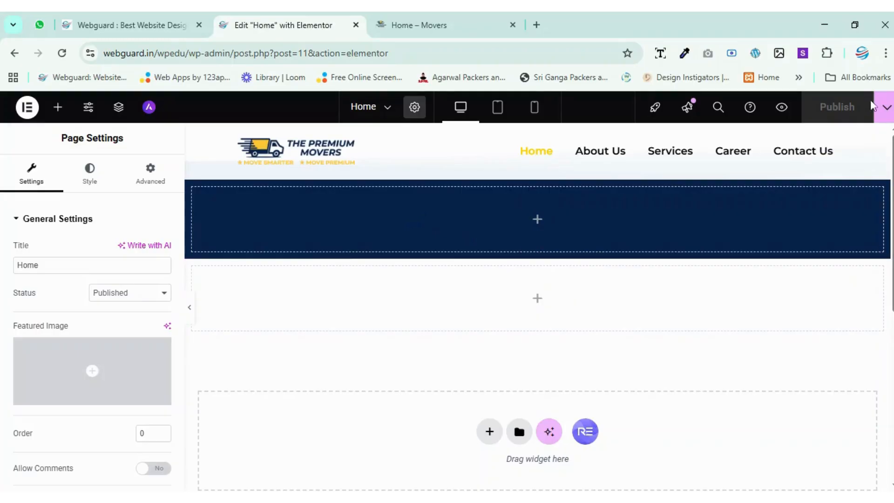
# Unlink the four side values of both margin and padding in the page's body style.
pyautogui.click(82, 181)
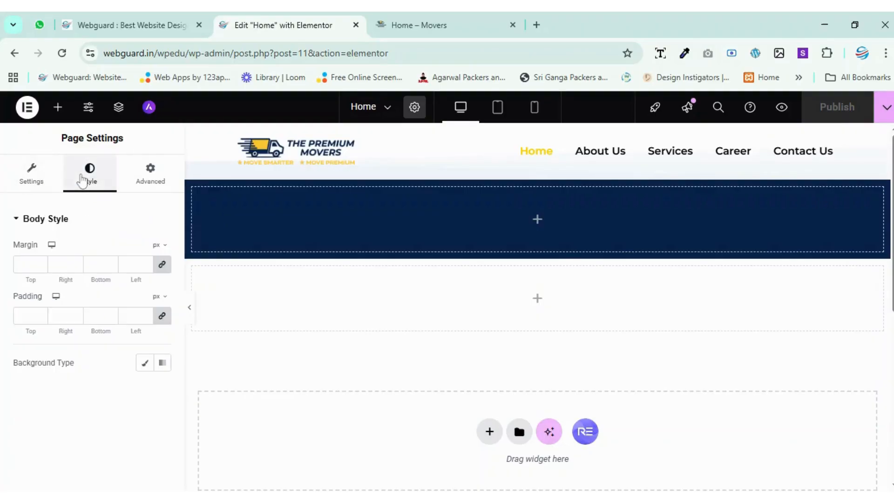
pyautogui.click(161, 264)
pyautogui.click(162, 315)
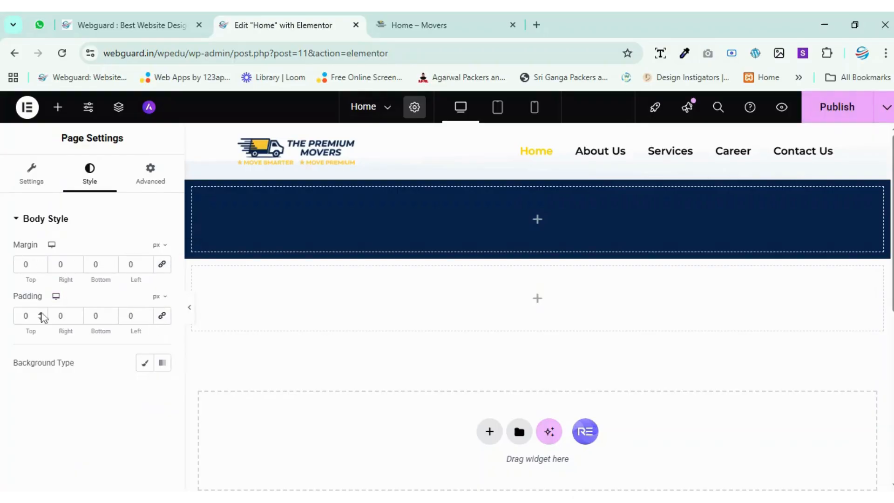
# Set the body's top padding to 30 px and link the values to apply it on all sides.
pyautogui.click(22, 316)
pyautogui.write('3')
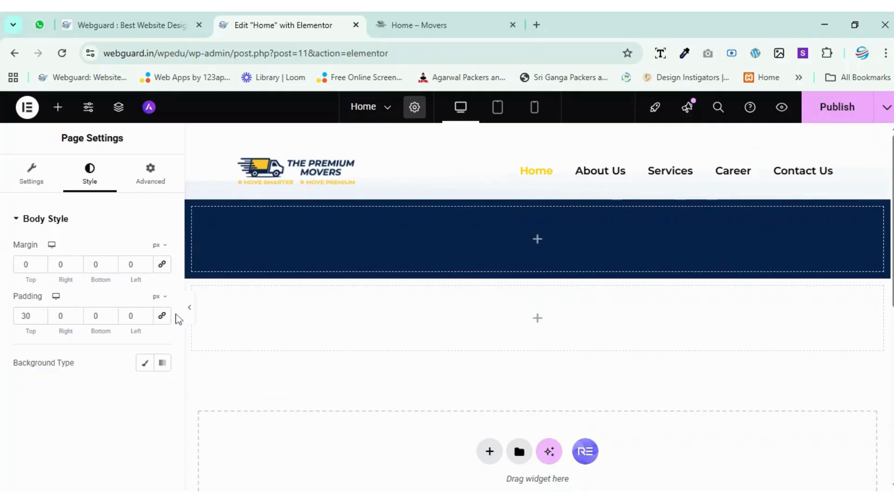
pyautogui.click(162, 316)
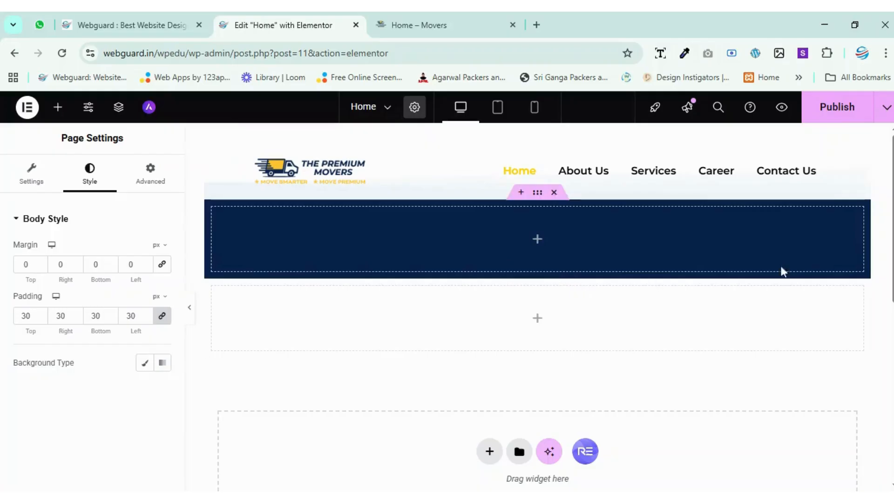
pyautogui.scroll(-3, 480, 394)
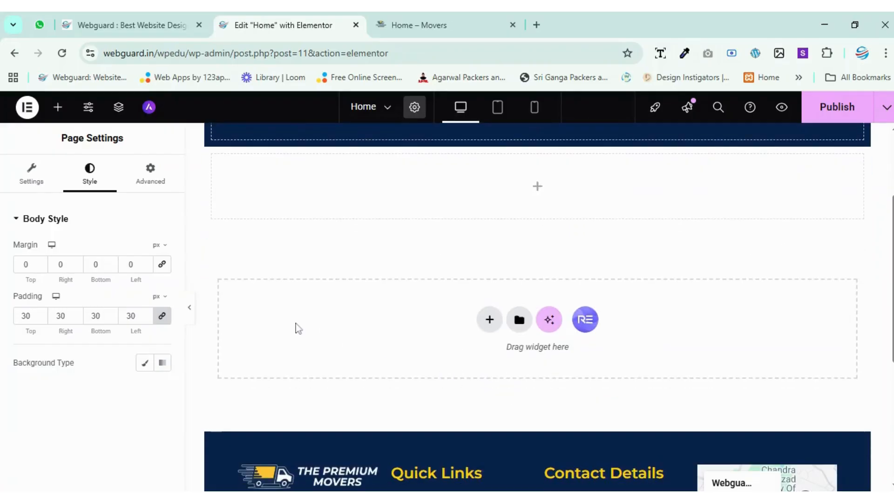
pyautogui.scroll(-5, 298, 328)
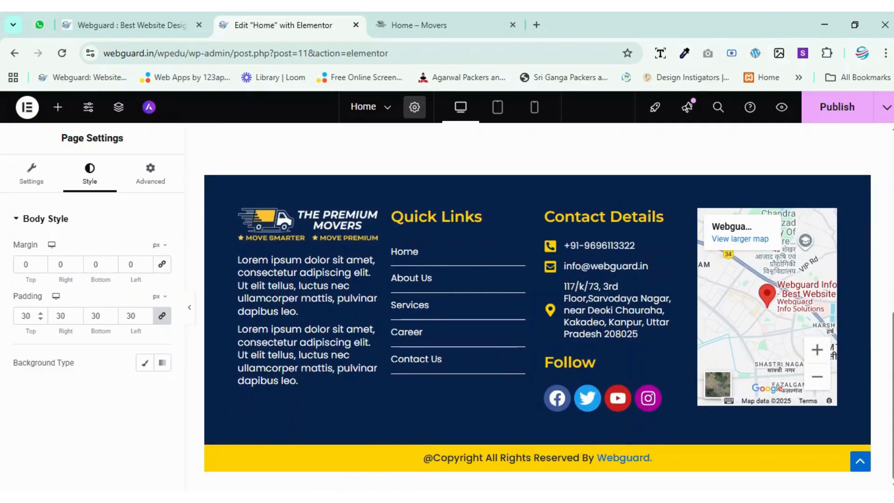
# Reset the body padding to 0 px on all sides.
pyautogui.write('0')
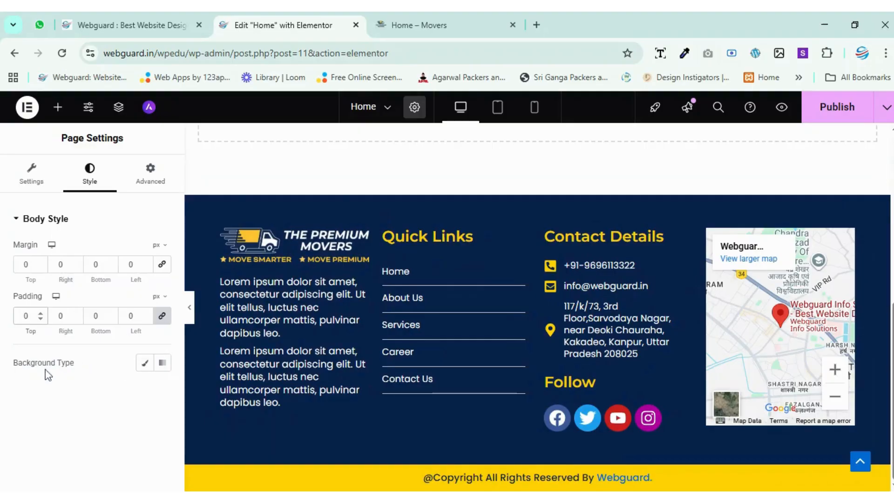
pyautogui.scroll(3, 270, 321)
pyautogui.scroll(4, 270, 321)
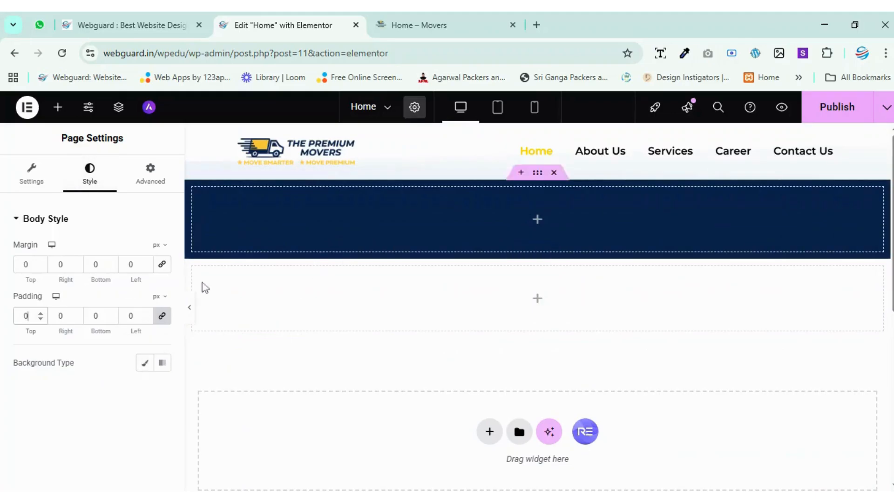
# Give the page body a Classic background in the global yellow #FFD200.
pyautogui.click(144, 362)
pyautogui.click(145, 390)
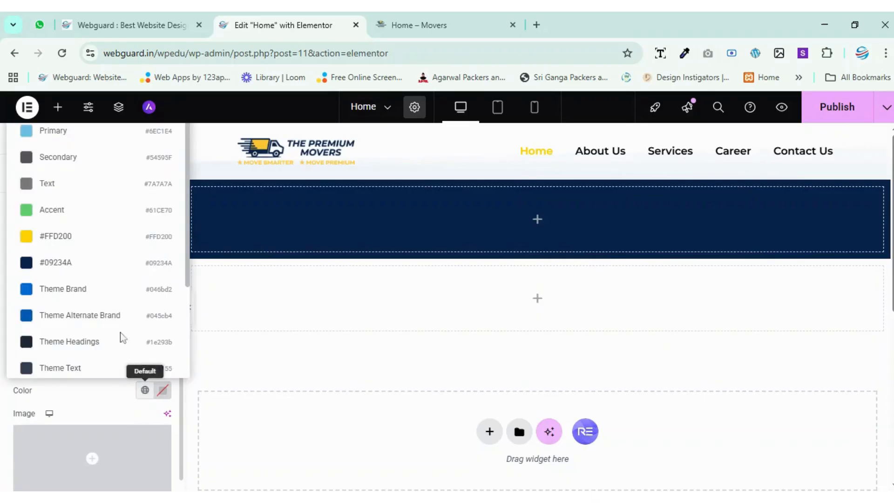
pyautogui.click(55, 234)
pyautogui.scroll(-10, 586, 216)
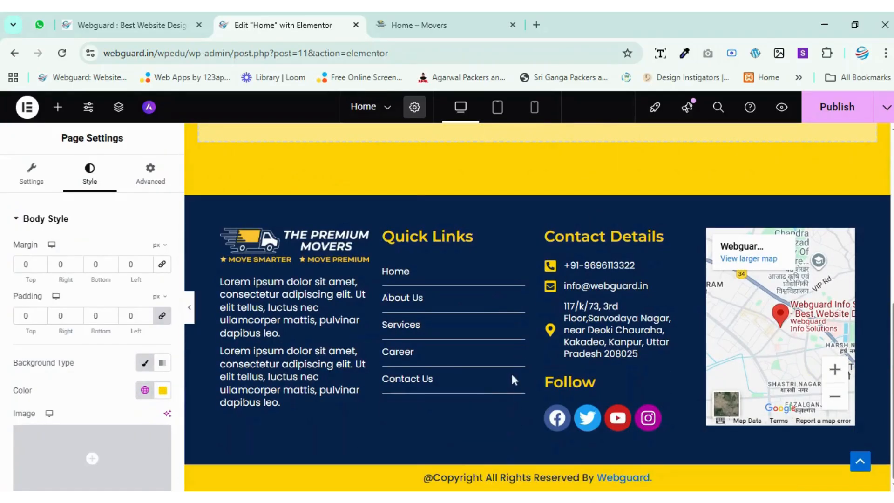
pyautogui.scroll(10, 510, 371)
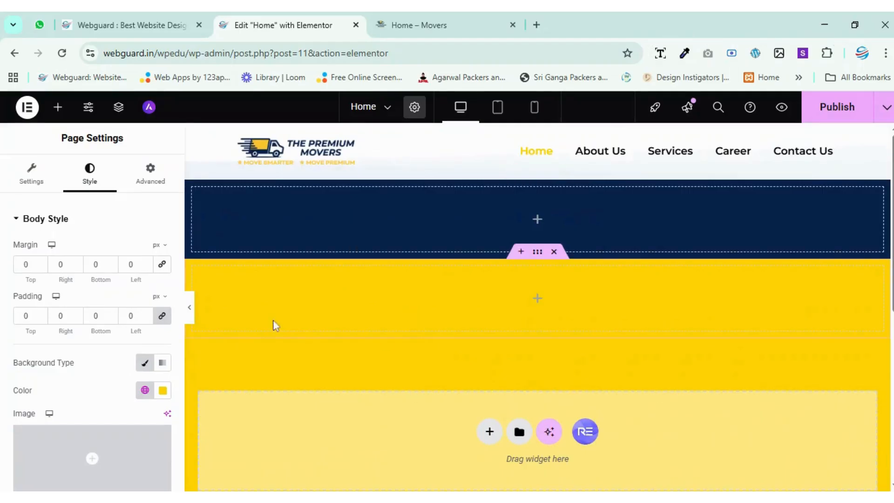
# Change the body background color to the global Theme Brand blue.
pyautogui.click(144, 390)
pyautogui.click(90, 294)
pyautogui.scroll(-10, 419, 328)
pyautogui.scroll(10, 438, 324)
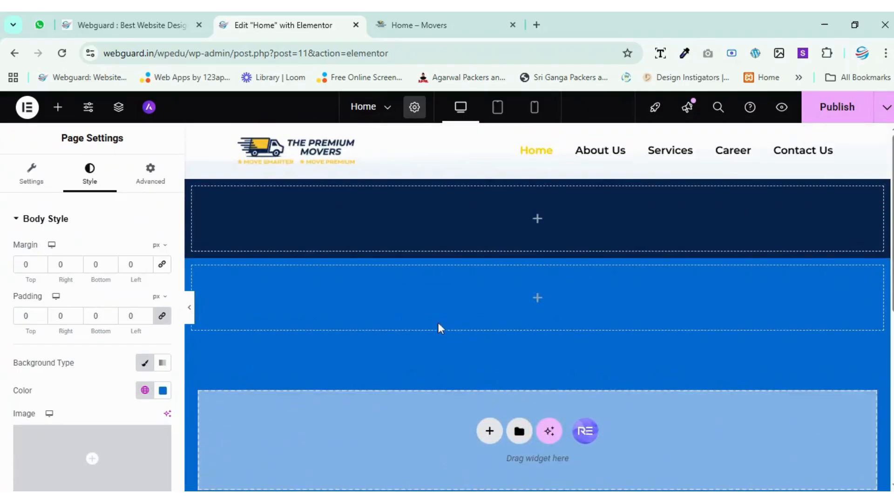
# Set the body background color to the global white, #FFFFFF.
pyautogui.click(145, 391)
pyautogui.click(107, 406)
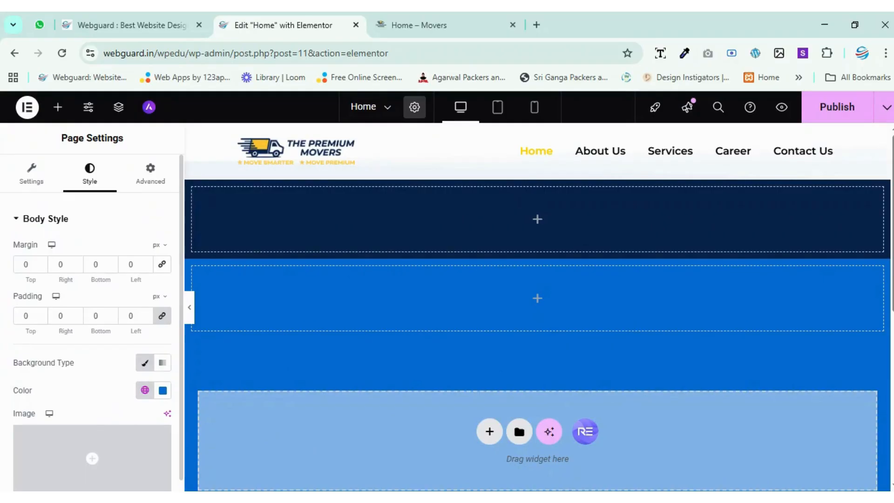
pyautogui.click(145, 391)
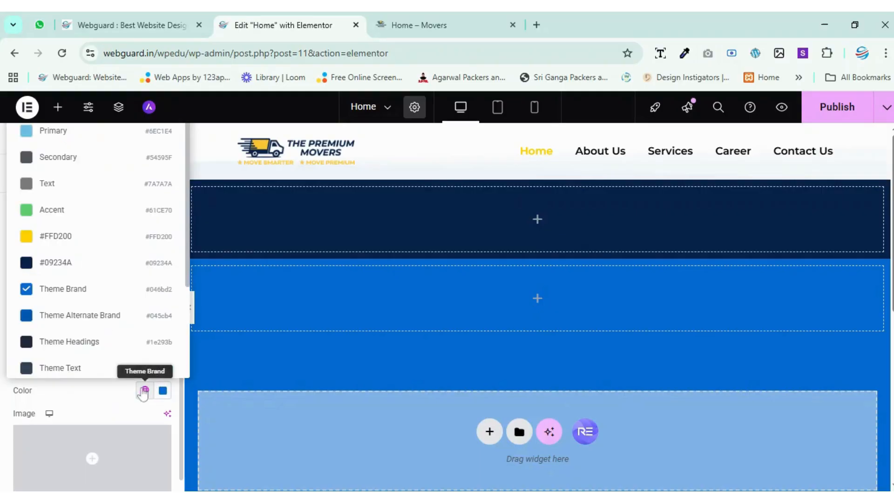
pyautogui.scroll(-3, 114, 299)
pyautogui.click(73, 256)
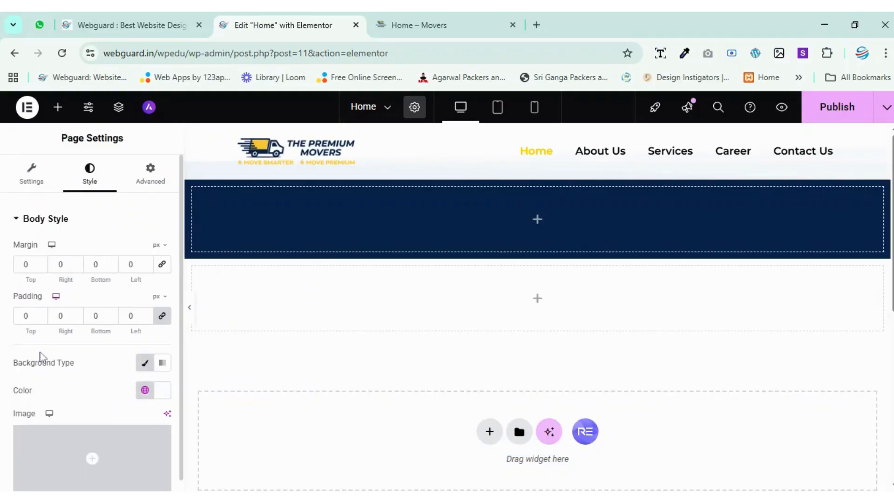
pyautogui.scroll(-5, 676, 269)
pyautogui.scroll(5, 676, 275)
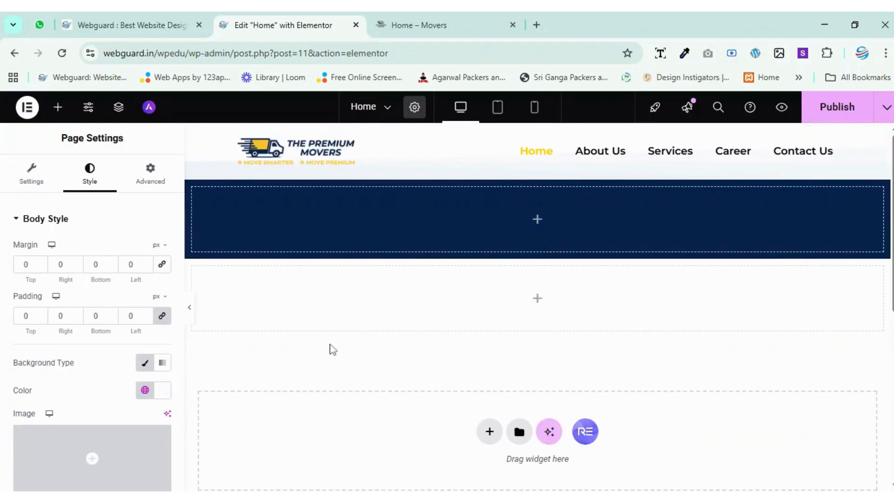
# Switch the body background to a gradient and set its second color to the global Theme Brand blue.
pyautogui.click(162, 363)
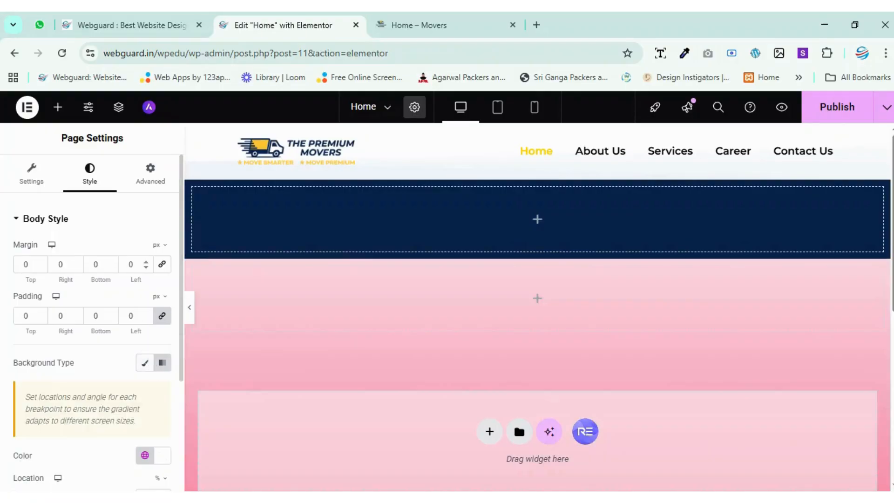
pyautogui.scroll(-3, 127, 277)
pyautogui.scroll(-3, 350, 300)
pyautogui.scroll(3, 447, 176)
pyautogui.scroll(-2, 412, 308)
pyautogui.scroll(-1, 411, 308)
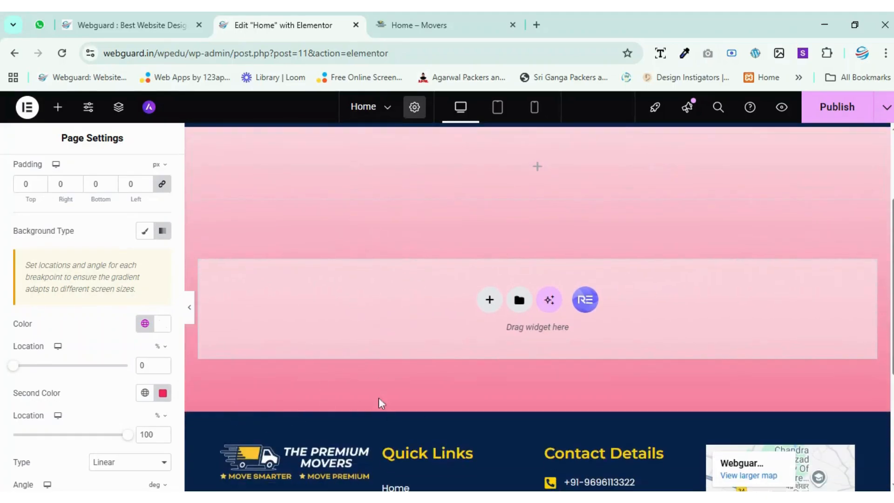
pyautogui.click(145, 392)
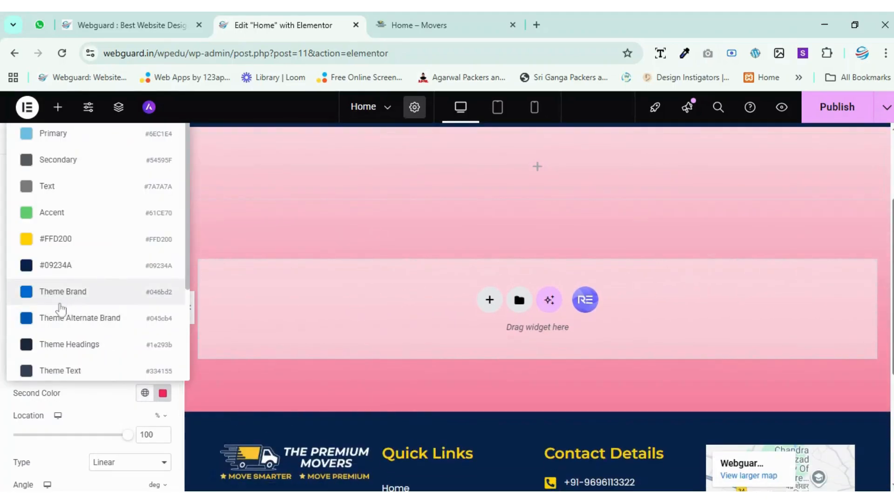
pyautogui.click(60, 302)
pyautogui.scroll(-1, 544, 283)
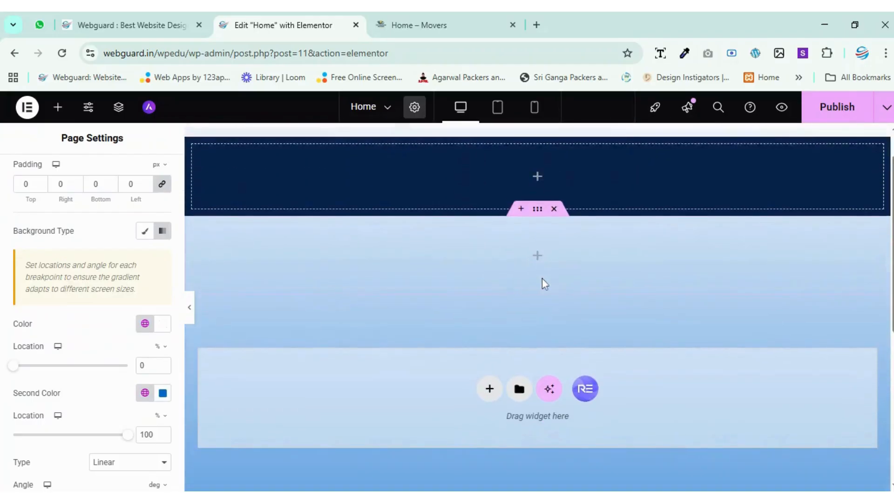
# Set the locations of both gradient colors to 37%.
pyautogui.moveTo(16, 367); pyautogui.dragTo(56, 373)
pyautogui.scroll(-3, 419, 315)
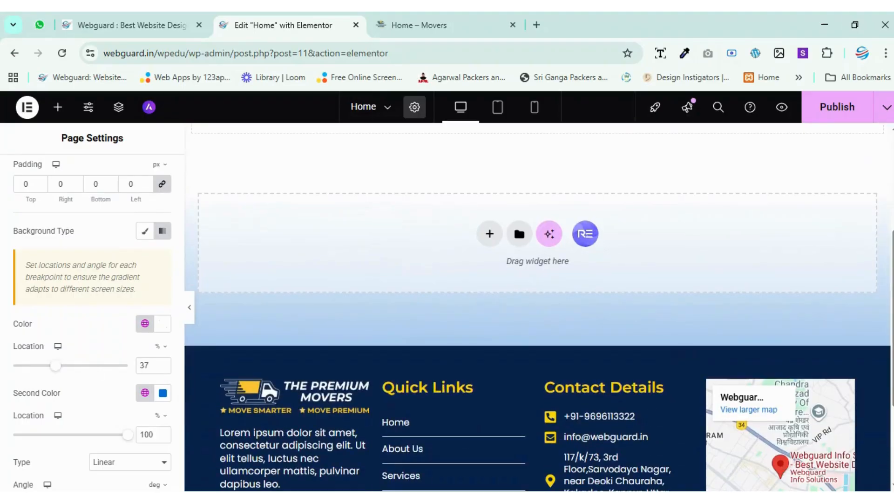
pyautogui.moveTo(125, 435); pyautogui.dragTo(57, 438)
pyautogui.scroll(3, 389, 379)
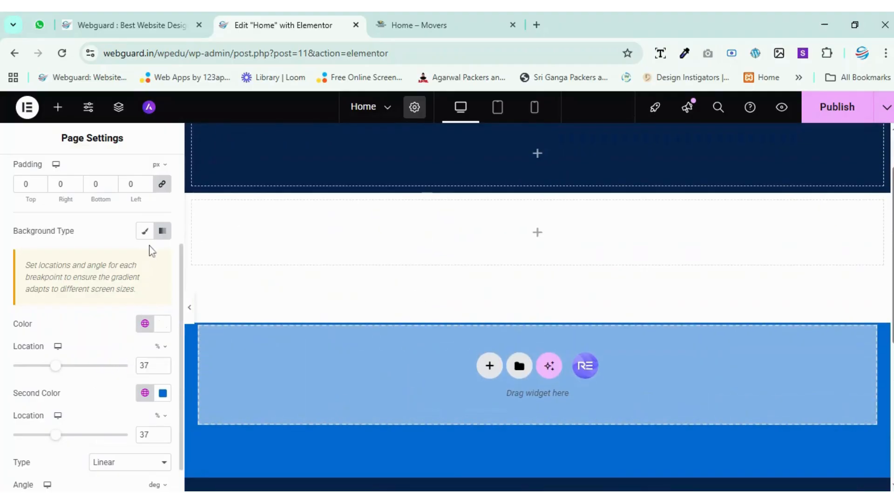
# Return the body background to the Classic type and open the page's advanced settings.
pyautogui.click(144, 231)
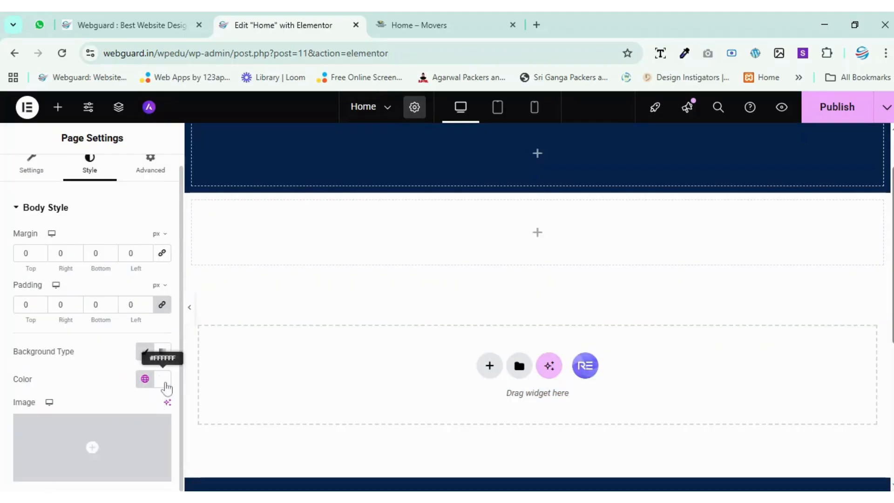
pyautogui.scroll(2, 467, 315)
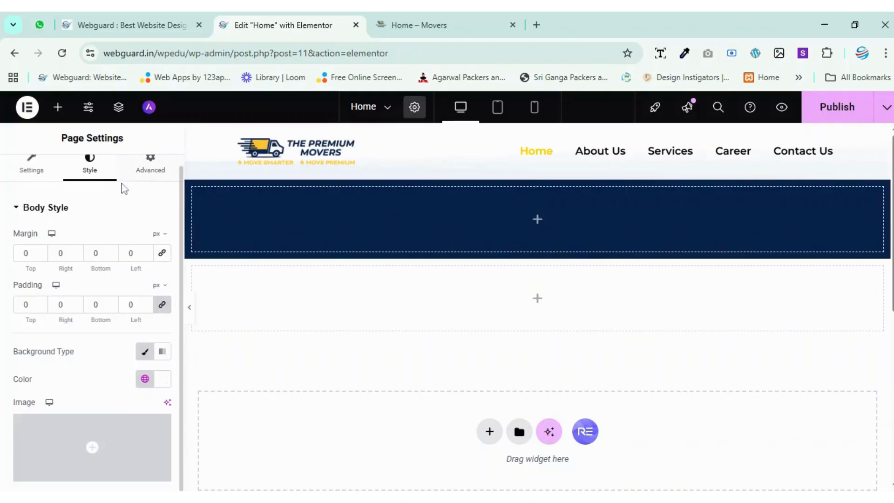
pyautogui.click(135, 177)
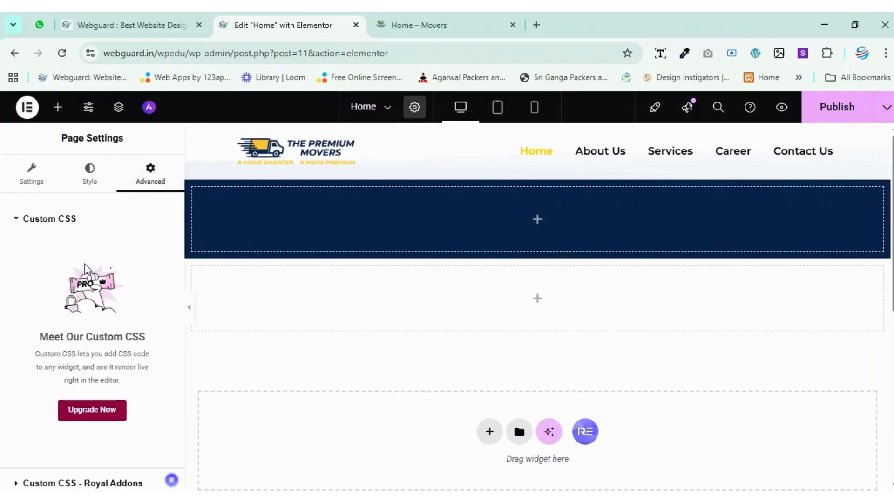
# Check both custom CSS sections in the page's advanced settings and publish the Home page.
pyautogui.scroll(-1, 123, 279)
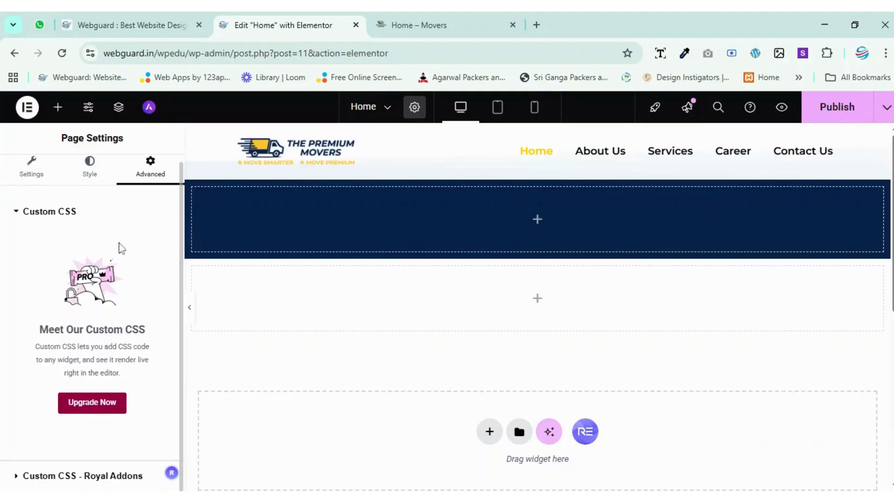
pyautogui.click(73, 477)
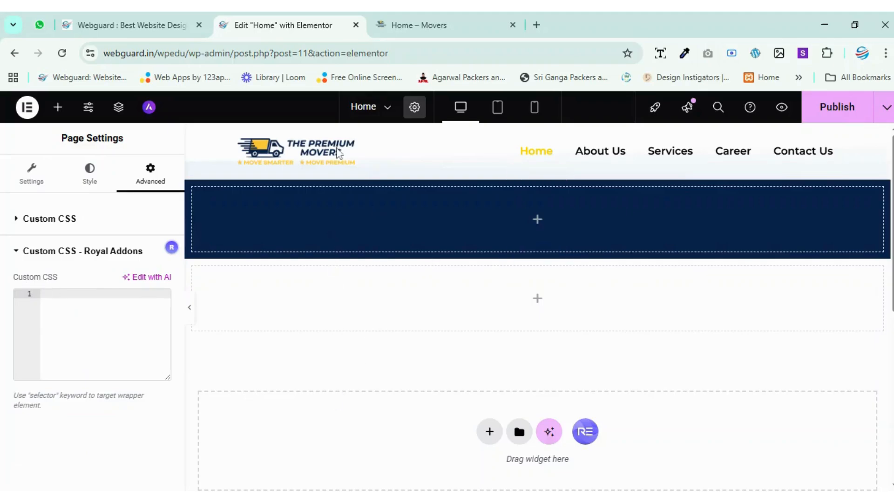
pyautogui.click(17, 256)
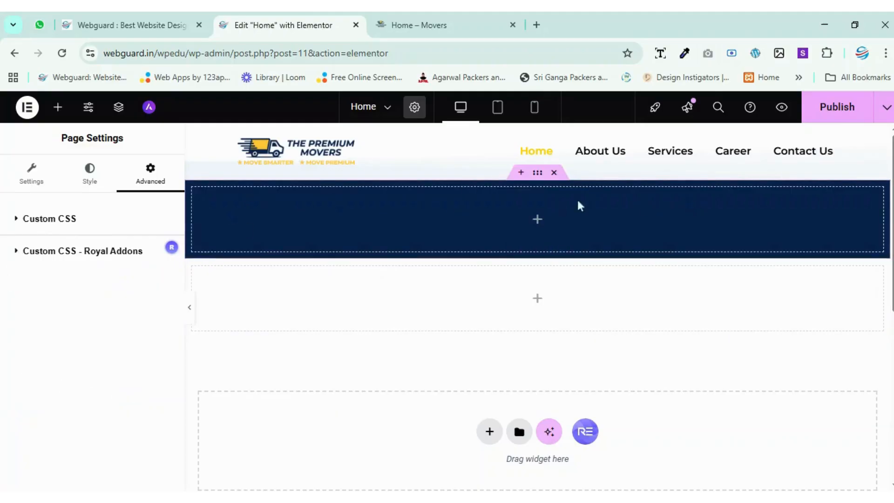
pyautogui.click(825, 109)
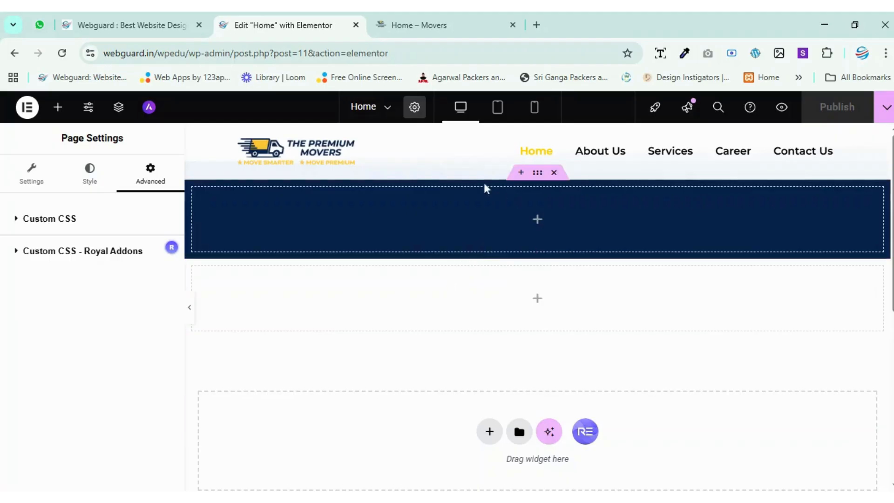
# Select the navy container below the header and set its background type to Video.
pyautogui.click(537, 176)
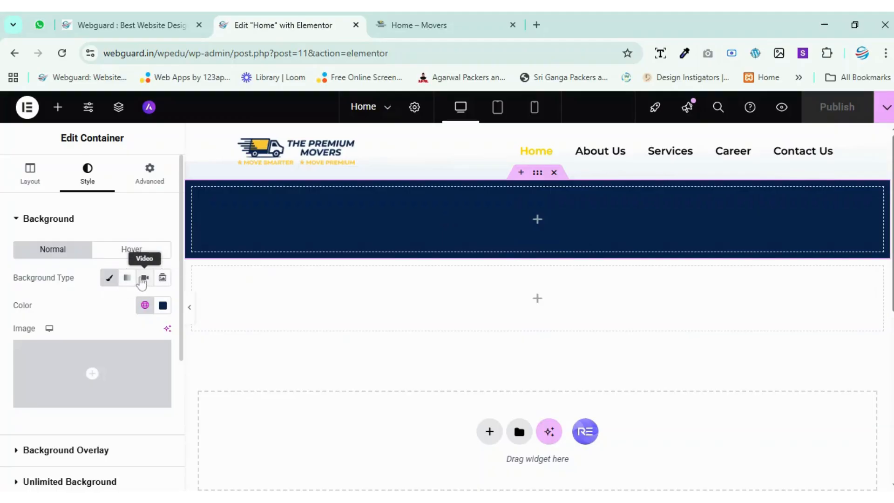
pyautogui.click(110, 279)
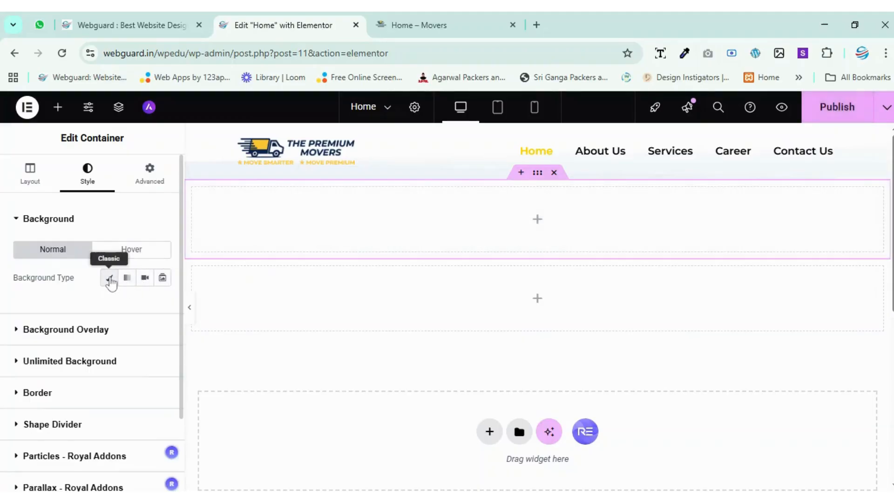
pyautogui.click(110, 280)
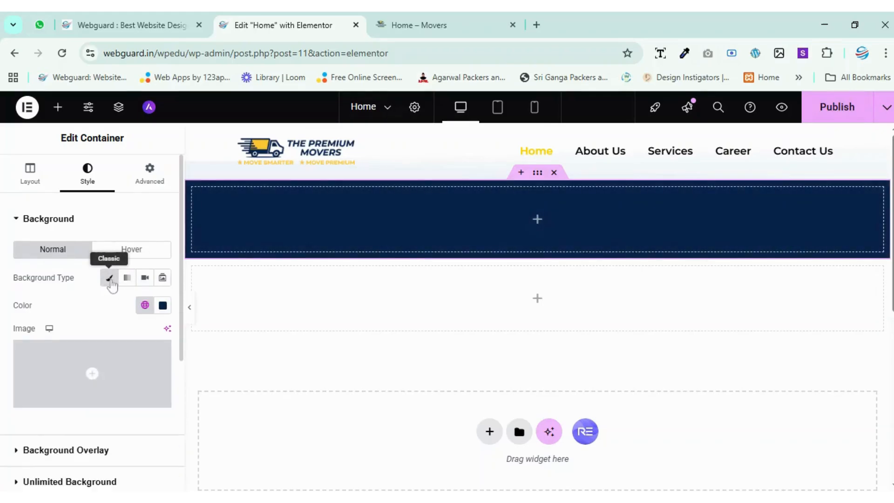
pyautogui.click(128, 281)
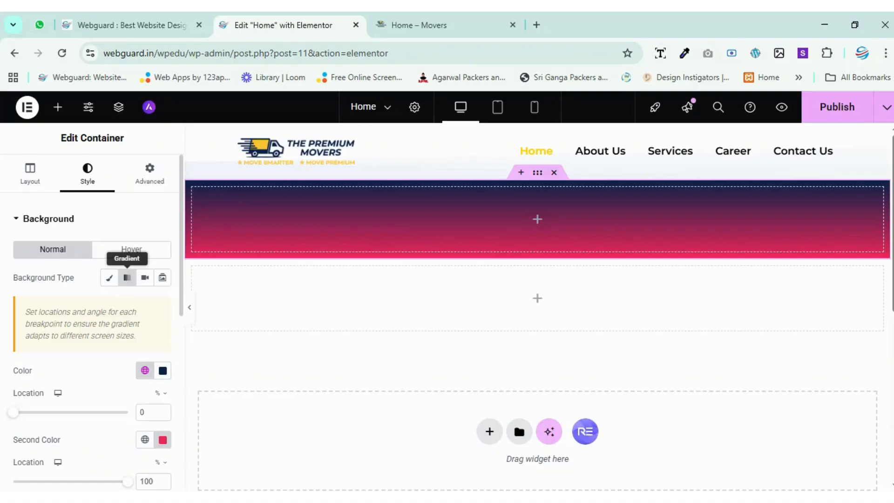
pyautogui.click(145, 278)
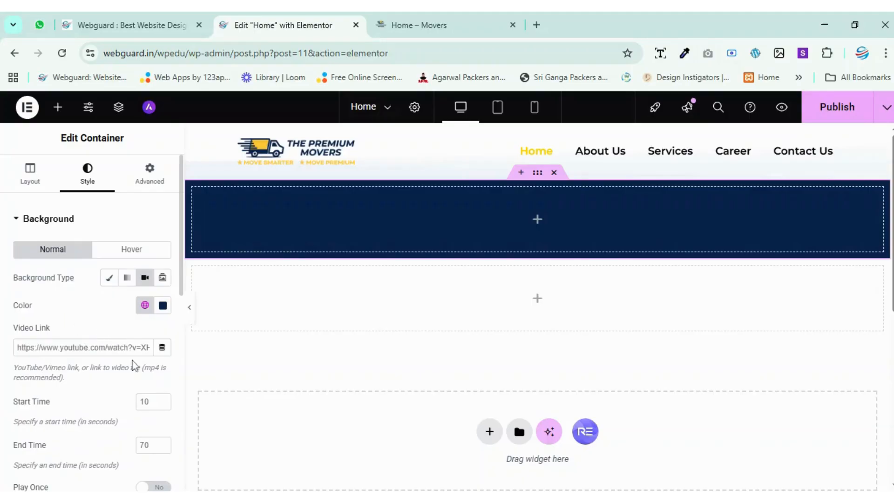
# Open the Movers WordPress dashboard in a new tab from the live Home page, place it before the Elementor tab, and open the Media Library.
pyautogui.click(435, 24)
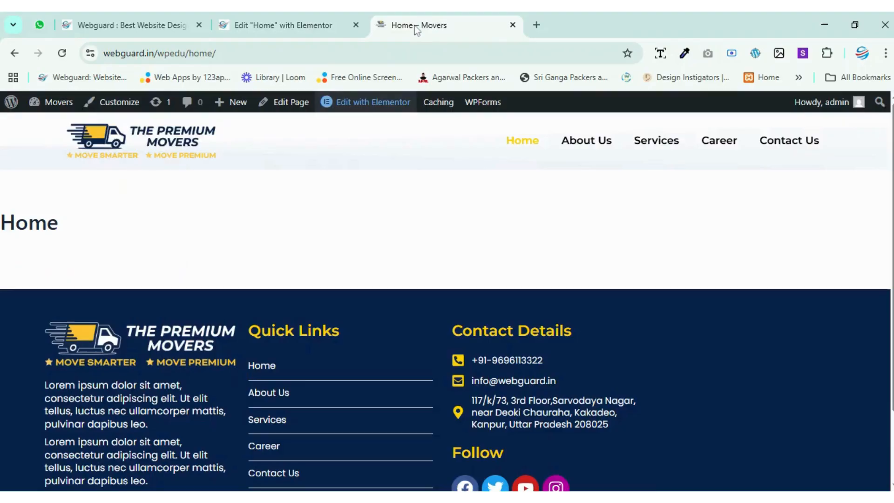
pyautogui.moveTo(45, 110)
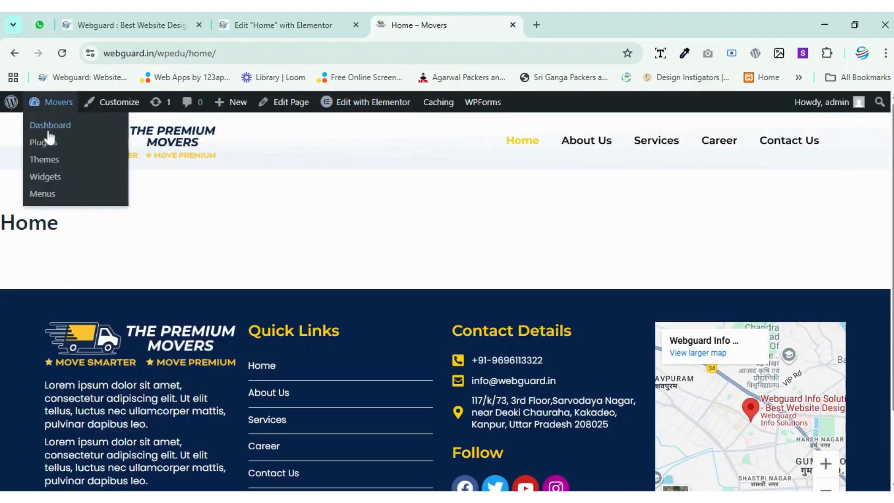
pyautogui.middleClick(49, 125)
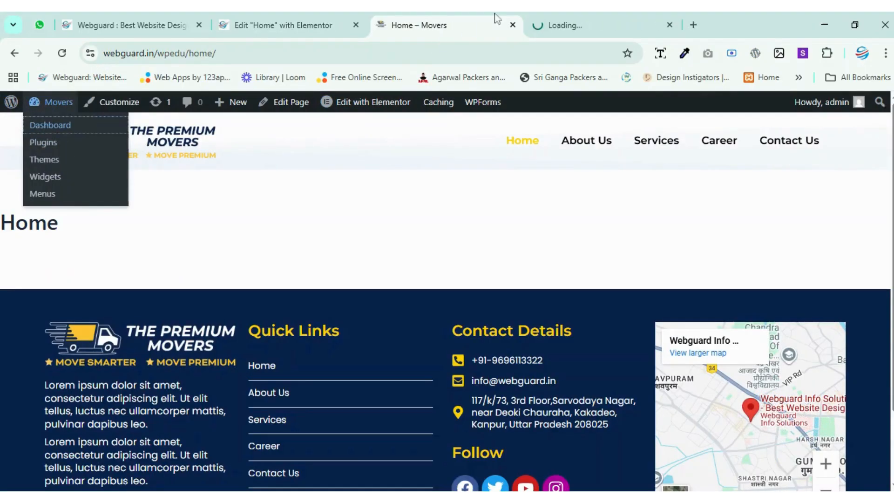
pyautogui.click(553, 24)
pyautogui.moveTo(553, 24); pyautogui.dragTo(309, 18)
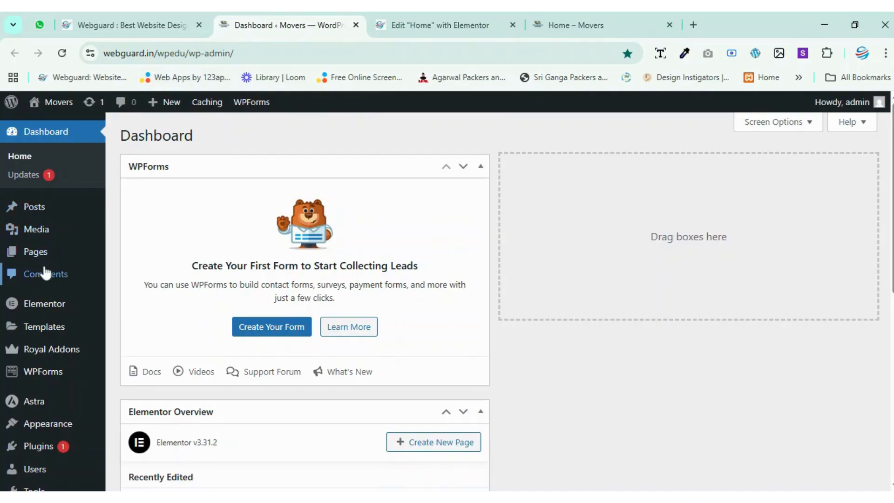
pyautogui.scroll(-2, 42, 263)
pyautogui.moveTo(46, 302)
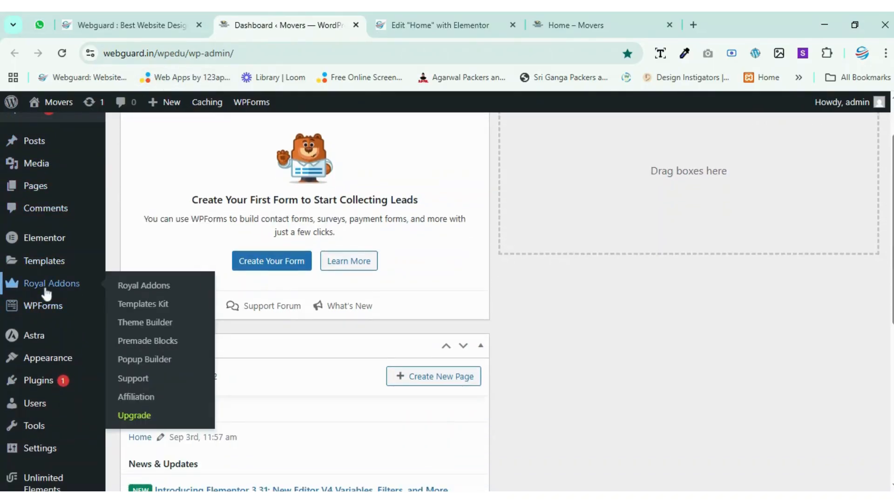
pyautogui.scroll(2, 46, 291)
pyautogui.click(29, 231)
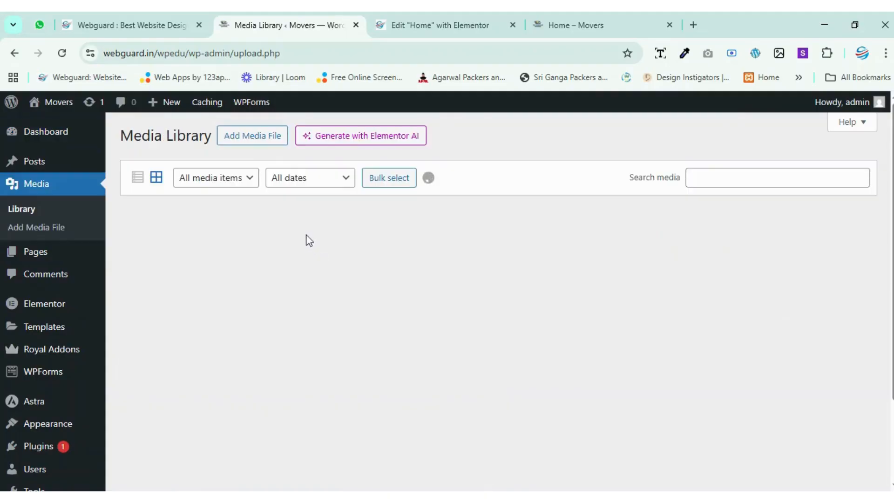
# Search Google in a new tab for "movers and packers video" and open the Pexels Free Packers And Movers Videos result.
pyautogui.click(693, 25)
pyautogui.click(361, 53)
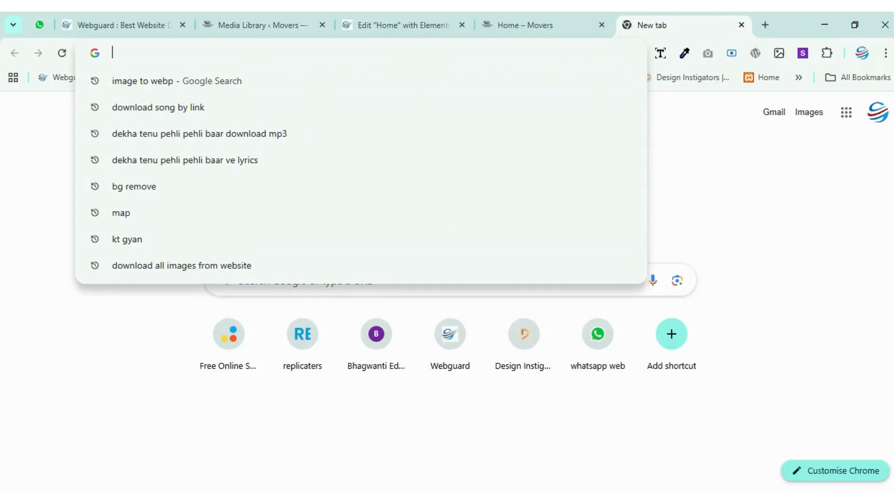
pyautogui.write('mover')
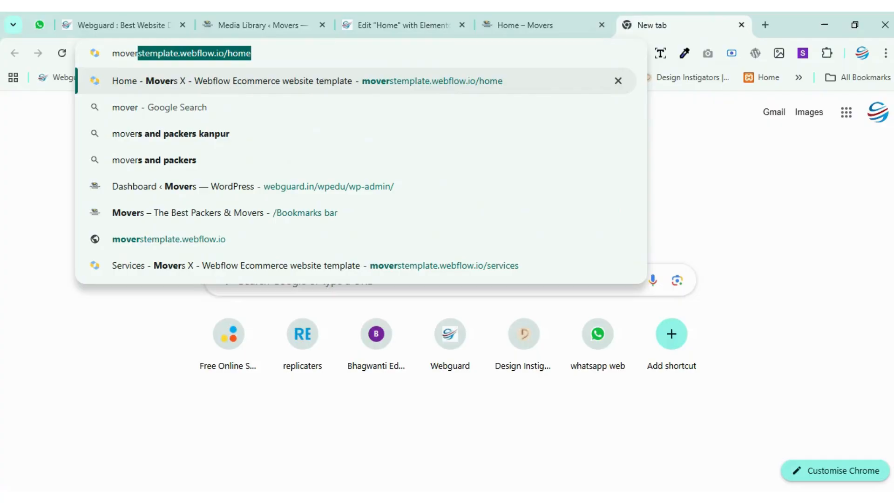
pyautogui.press('Down')
pyautogui.press('Down')
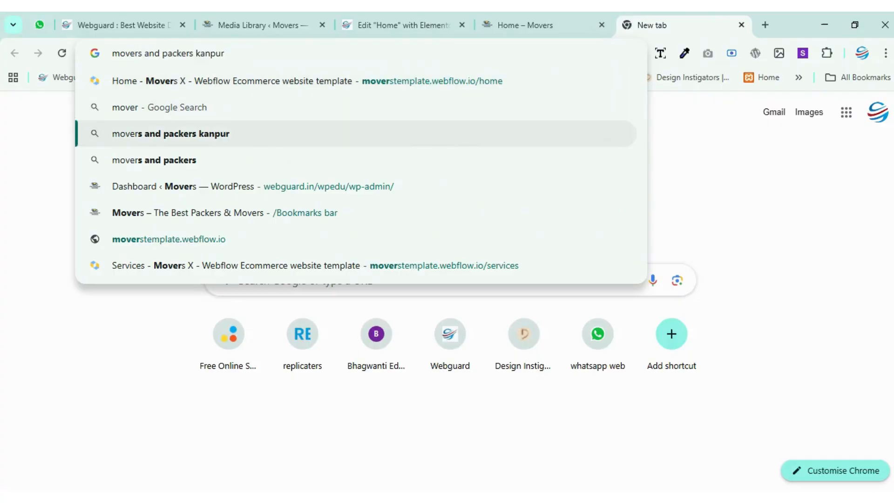
pyautogui.press('BackSpace')
pyautogui.press('BackSpace')
pyautogui.press('BackSpace')
pyautogui.press('BackSpace')
pyautogui.press('BackSpace')
pyautogui.press('BackSpace')
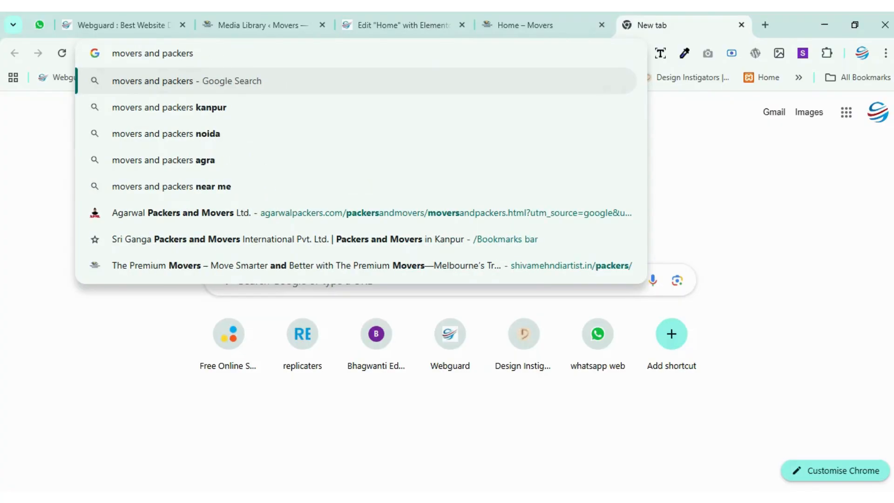
pyautogui.write('video')
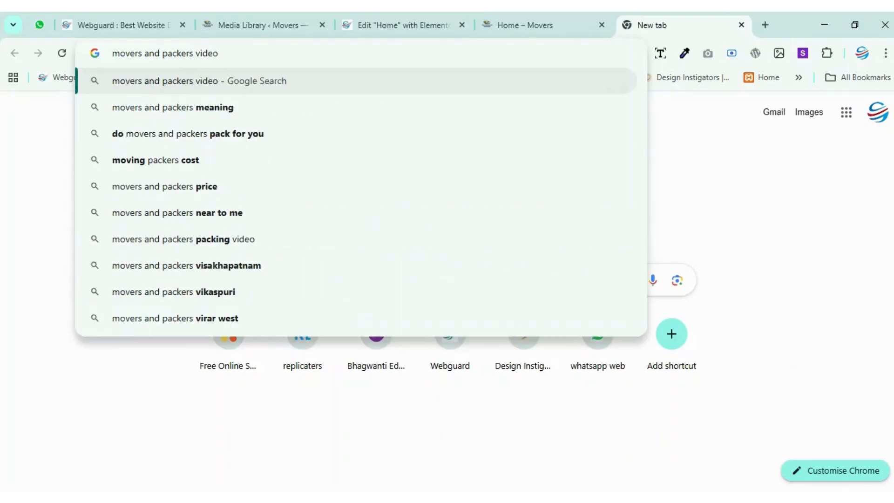
pyautogui.press('Return')
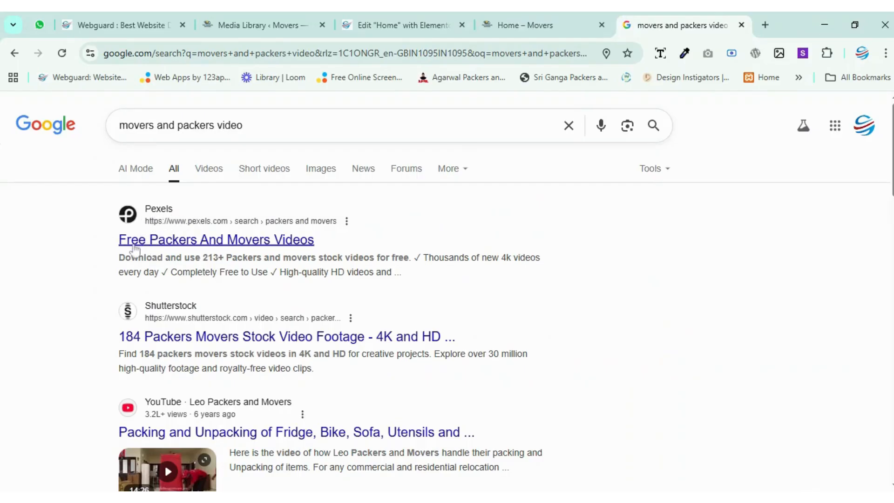
pyautogui.click(261, 240)
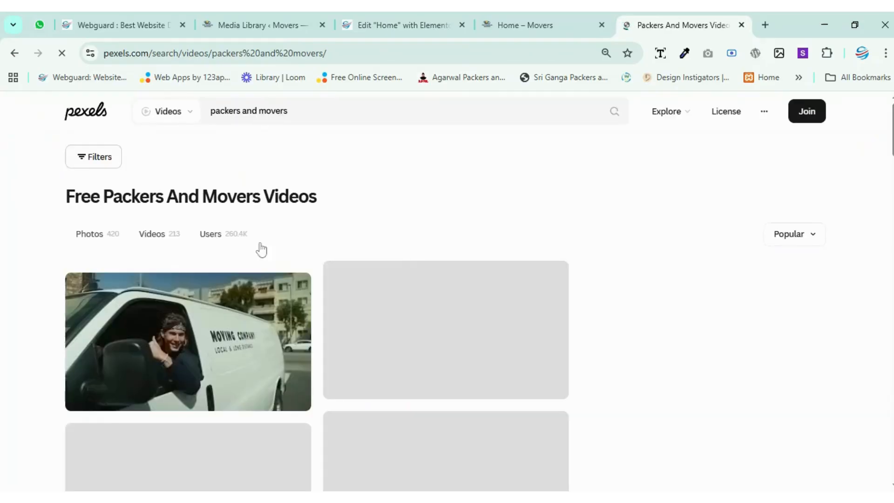
# Look through the Pexels packers and movers videos for a clip that suits the container background.
pyautogui.scroll(-3, 493, 209)
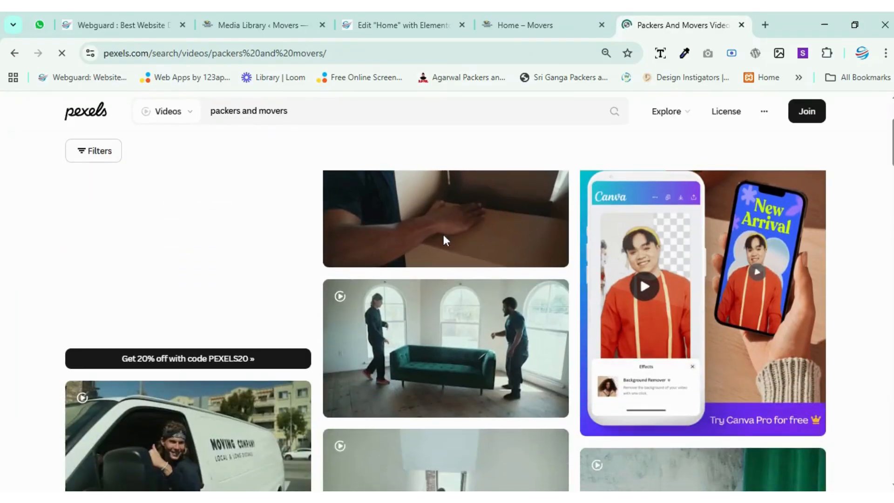
pyautogui.moveTo(446, 356)
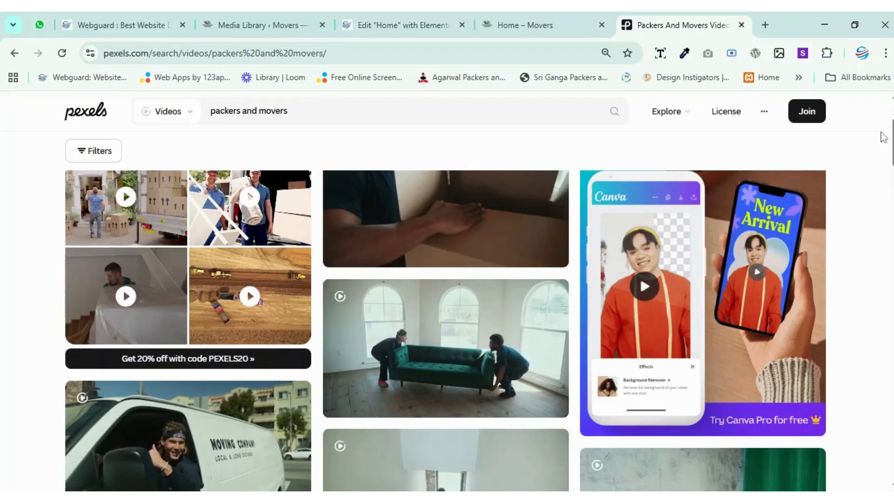
pyautogui.scroll(2, 442, 281)
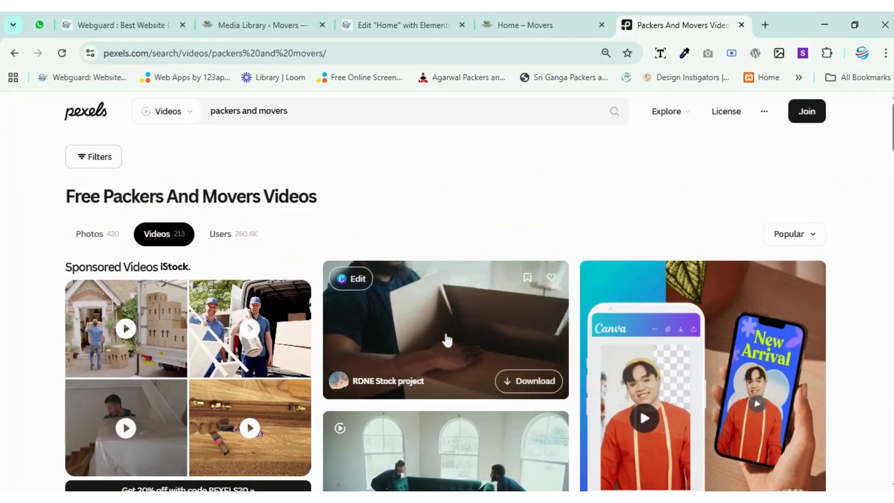
pyautogui.scroll(-3, 447, 340)
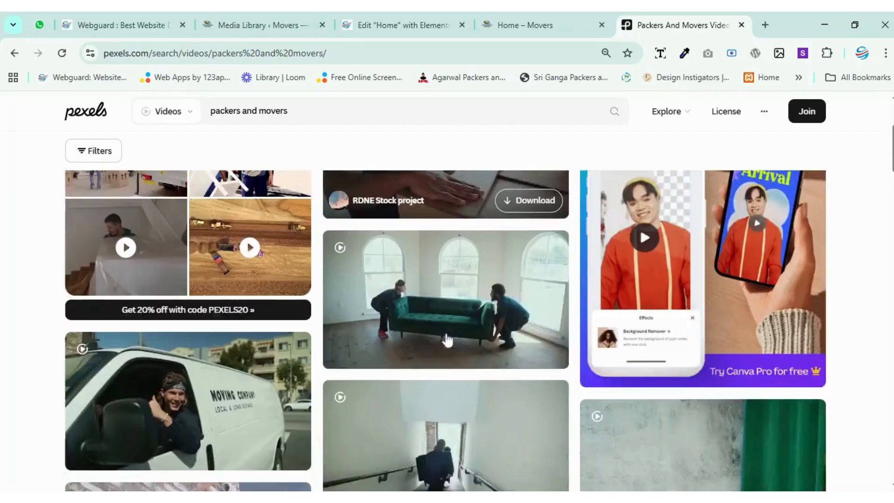
pyautogui.scroll(-3, 447, 340)
pyautogui.scroll(-5, 447, 320)
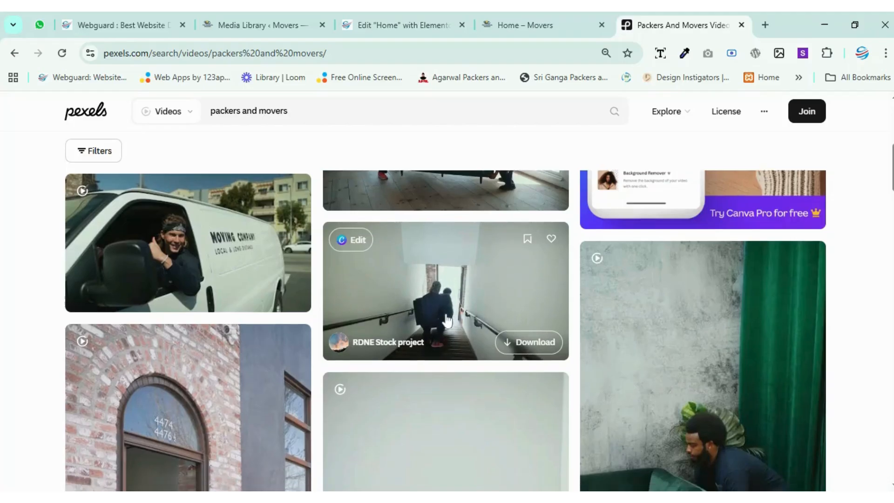
pyautogui.scroll(-3, 448, 321)
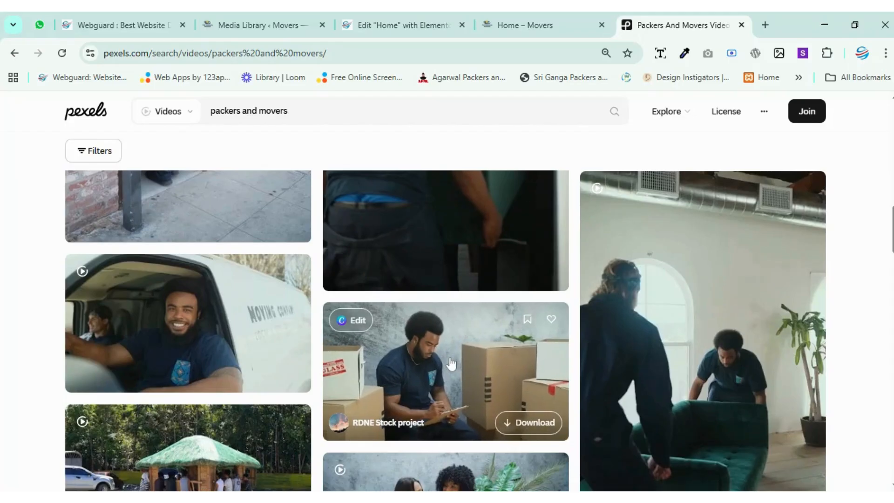
pyautogui.scroll(-4, 453, 362)
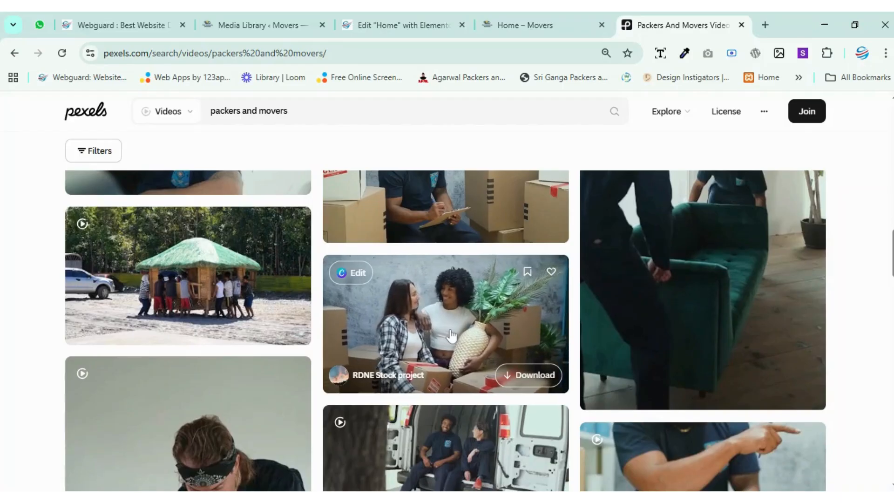
pyautogui.scroll(-3, 451, 333)
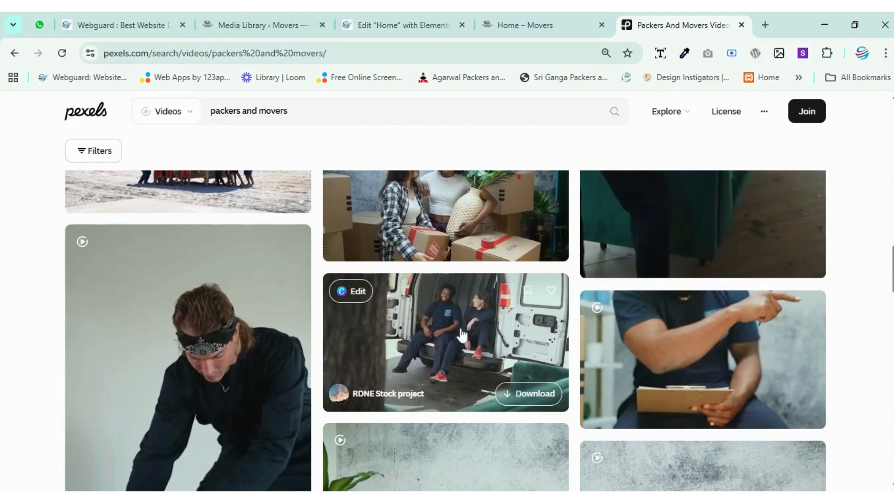
pyautogui.scroll(-3, 464, 334)
pyautogui.scroll(-9, 422, 346)
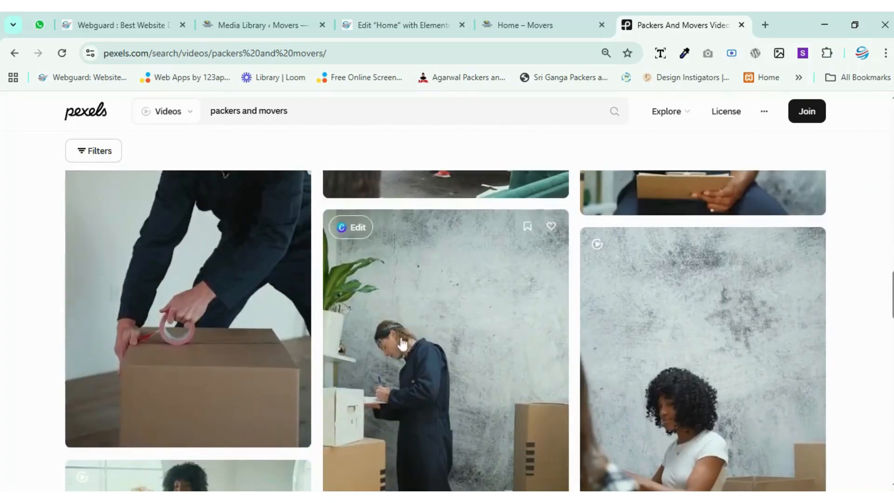
# Open the Pexels video of two women carrying a box and a plant and download it for free.
pyautogui.scroll(3, 242, 332)
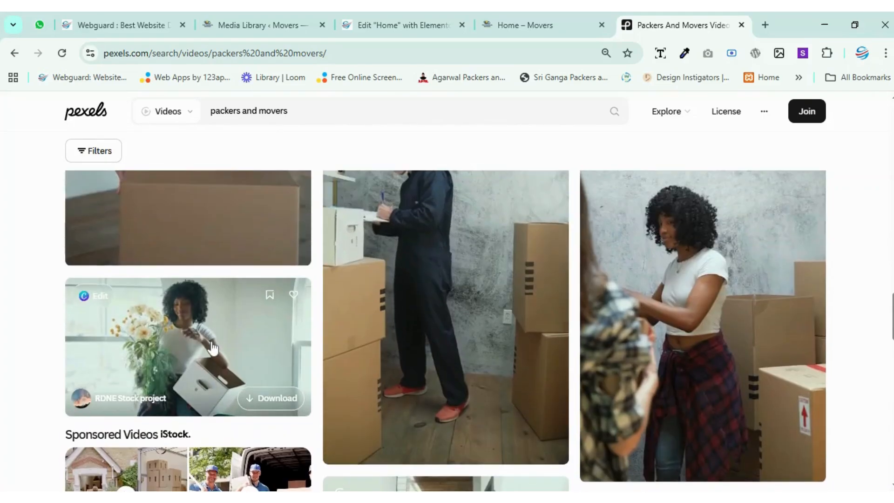
pyautogui.scroll(5, 478, 330)
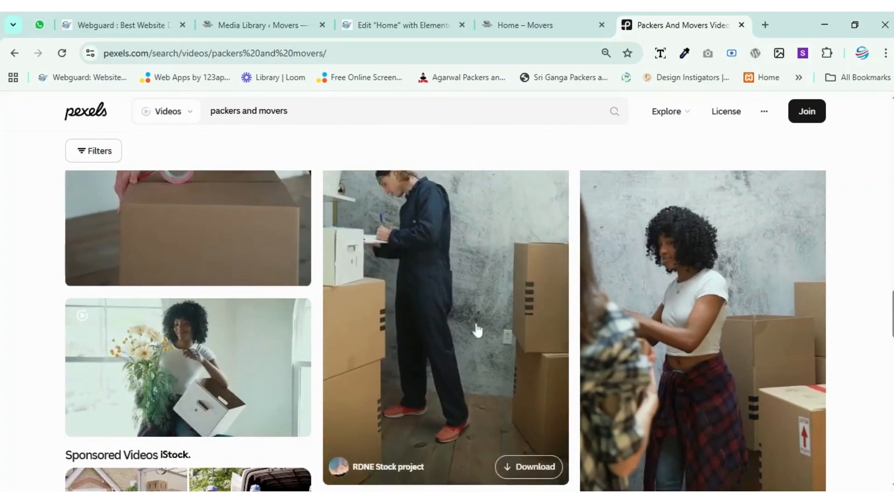
pyautogui.scroll(5, 478, 329)
pyautogui.click(478, 330)
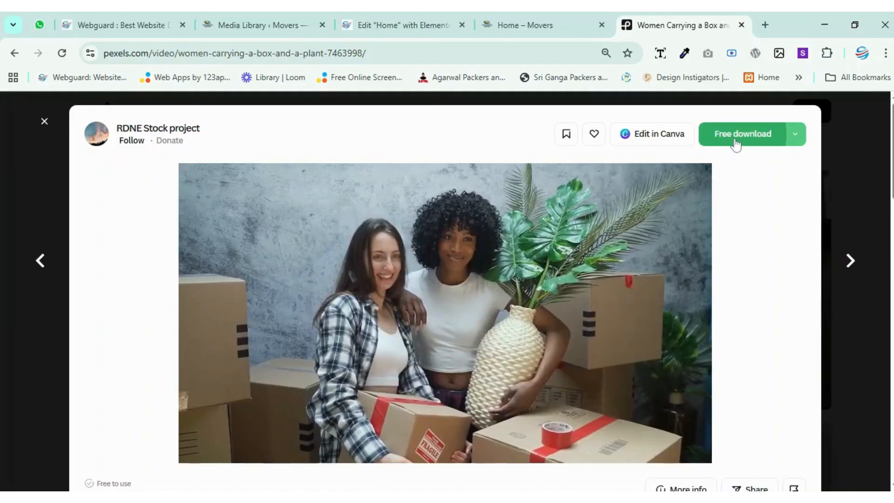
pyautogui.click(734, 143)
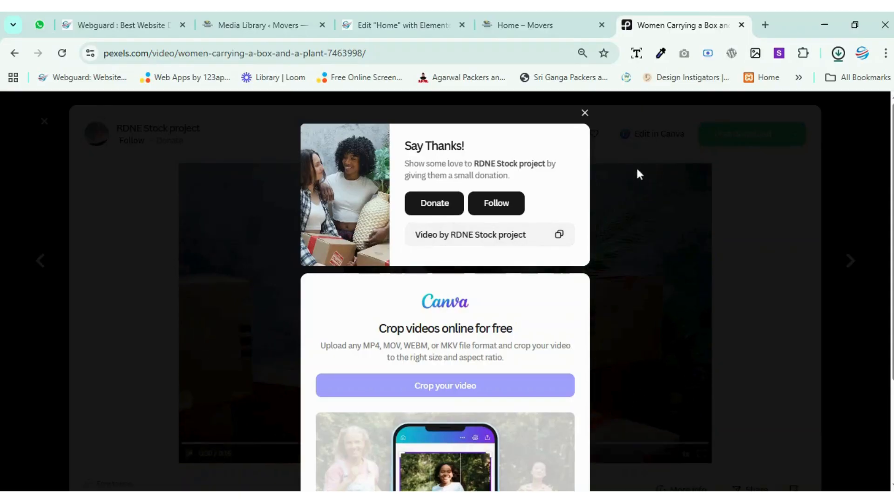
# Close the Pexels tab and upload the downloaded 7463998-hd_1920_1080_30fps.mp4 video to the Movers Media Library.
pyautogui.click(742, 25)
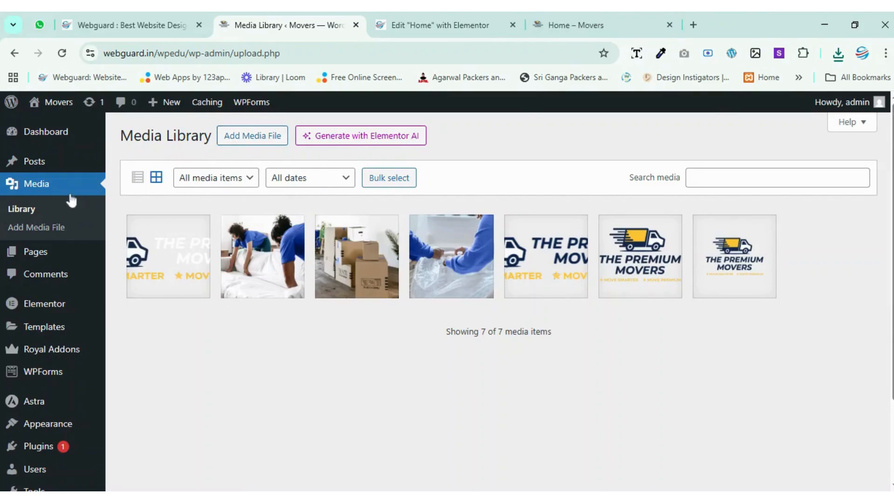
pyautogui.click(245, 138)
pyautogui.click(524, 246)
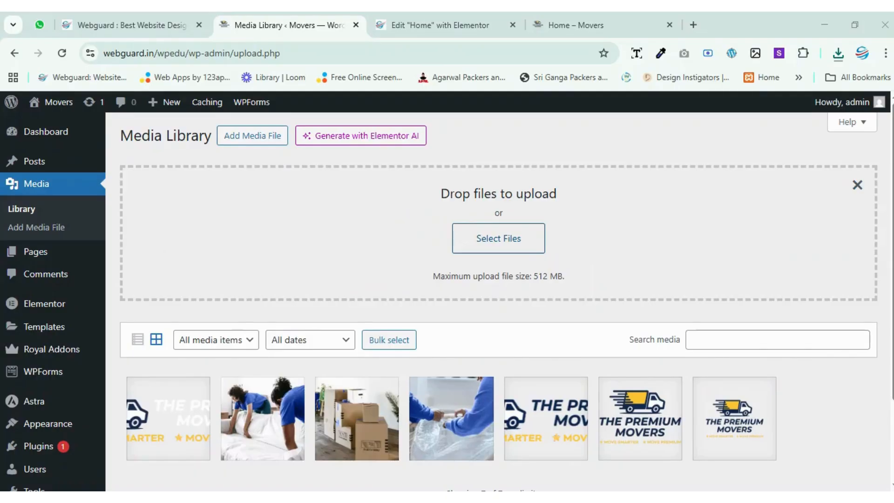
pyautogui.scroll(-3, 195, 256)
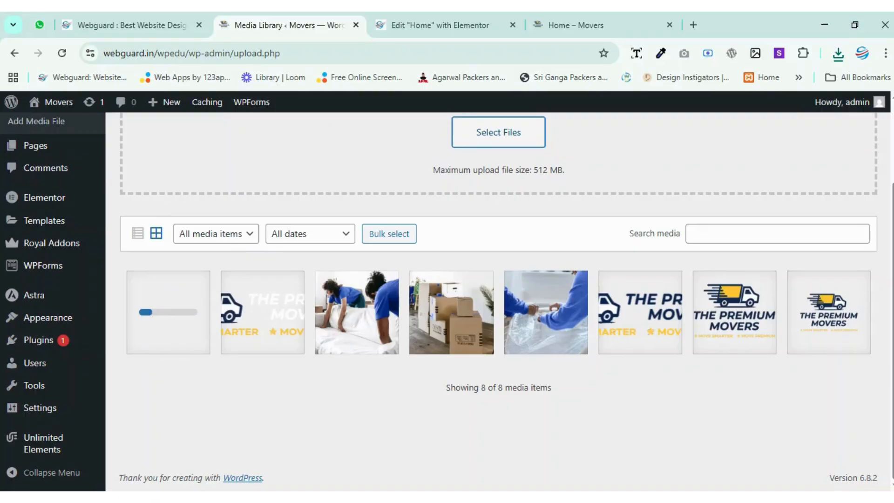
pyautogui.click(456, 498)
pyautogui.click(470, 496)
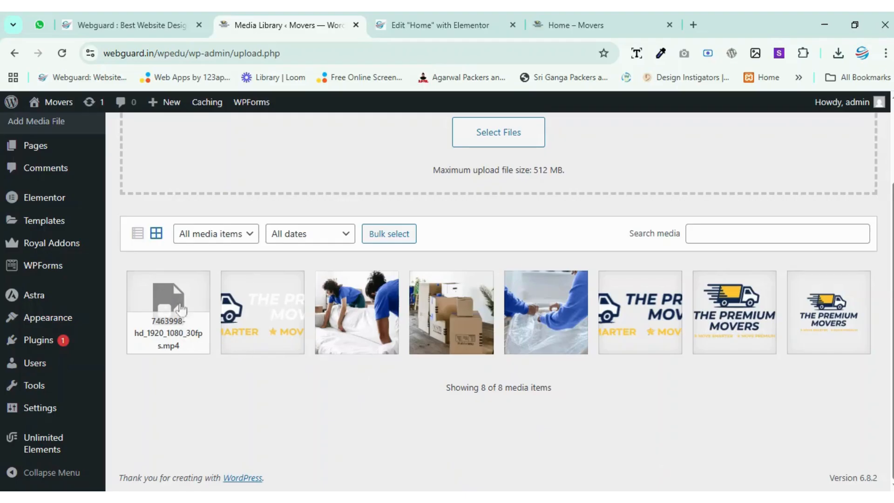
# Open the uploaded video's attachment details, preview its playback and review its file information.
pyautogui.click(179, 320)
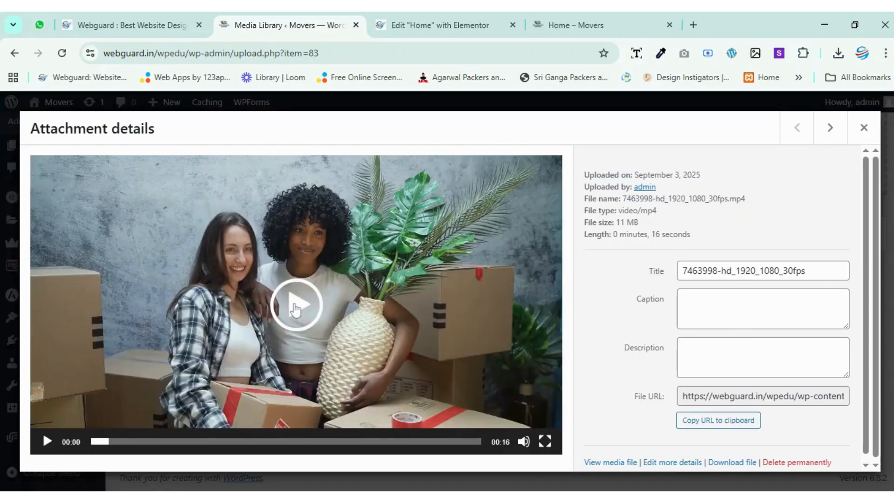
pyautogui.click(296, 308)
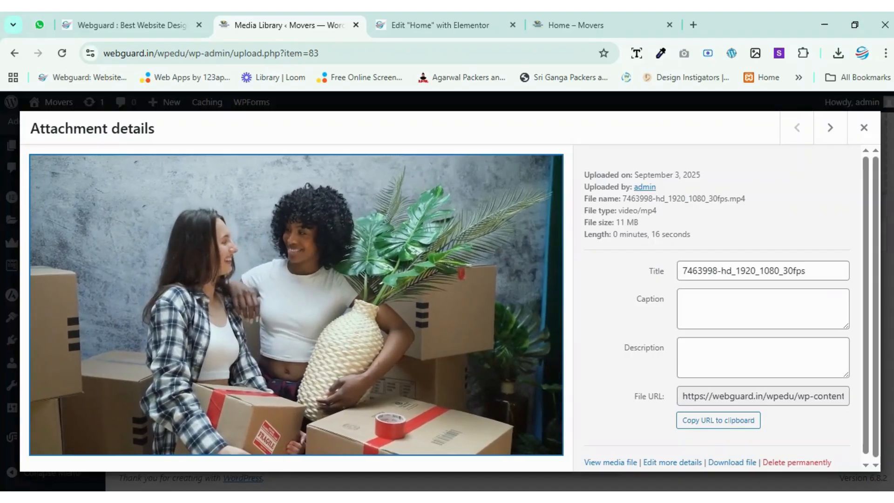
pyautogui.click(292, 328)
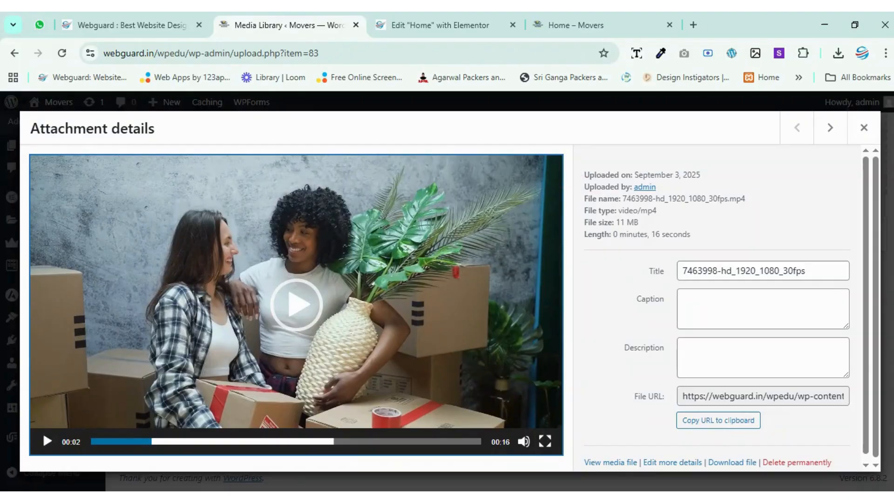
pyautogui.moveTo(583, 178); pyautogui.dragTo(742, 236)
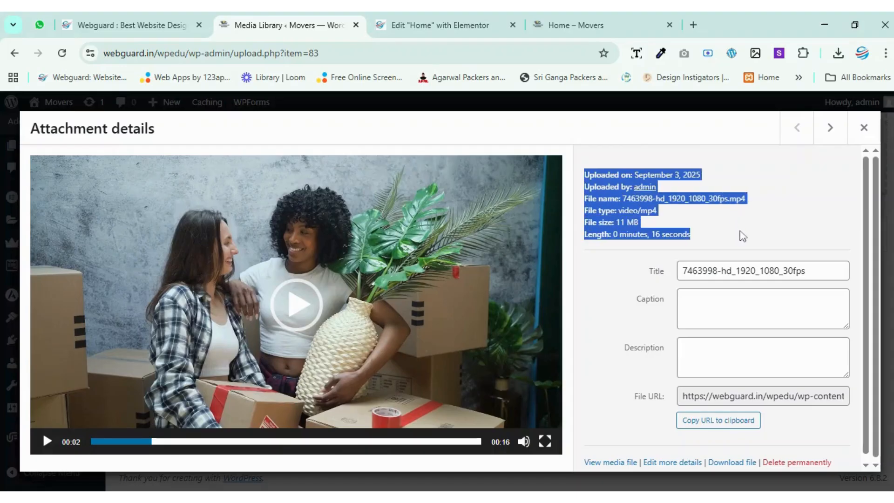
pyautogui.click(751, 233)
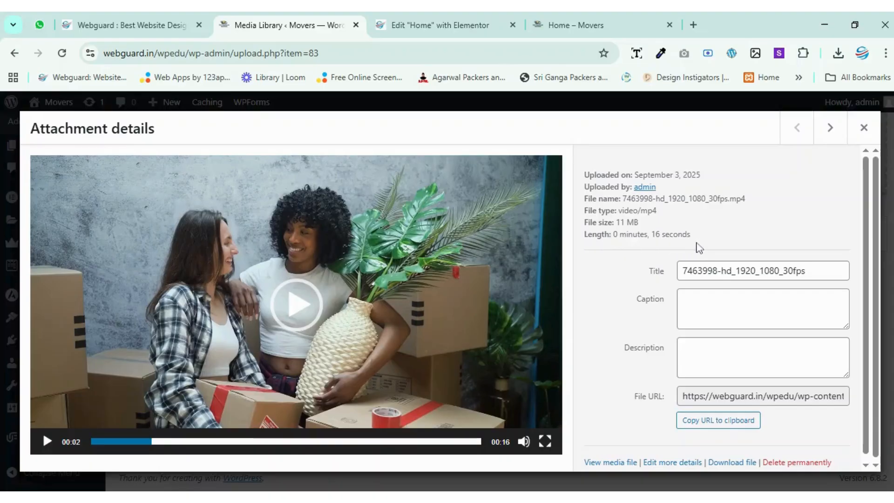
# Copy the uploaded video's file URL to the clipboard and close its attachment details.
pyautogui.scroll(-1, 688, 252)
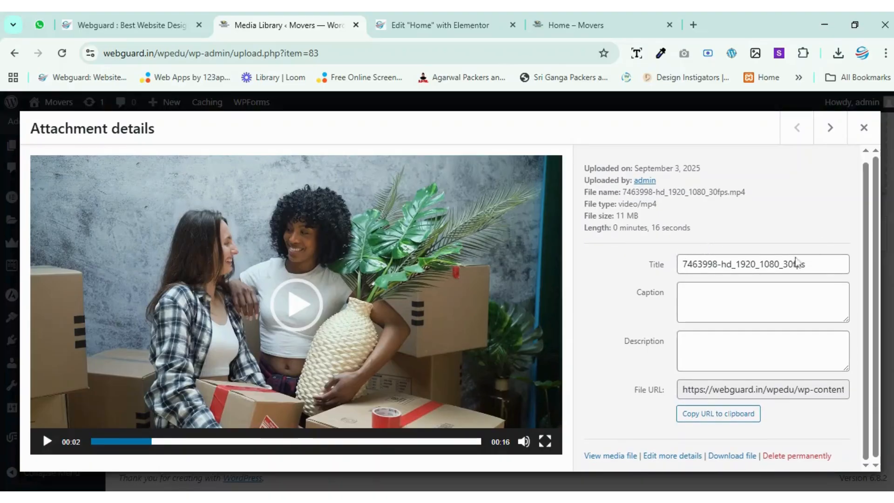
pyautogui.press('Tab')
pyautogui.press('Tab')
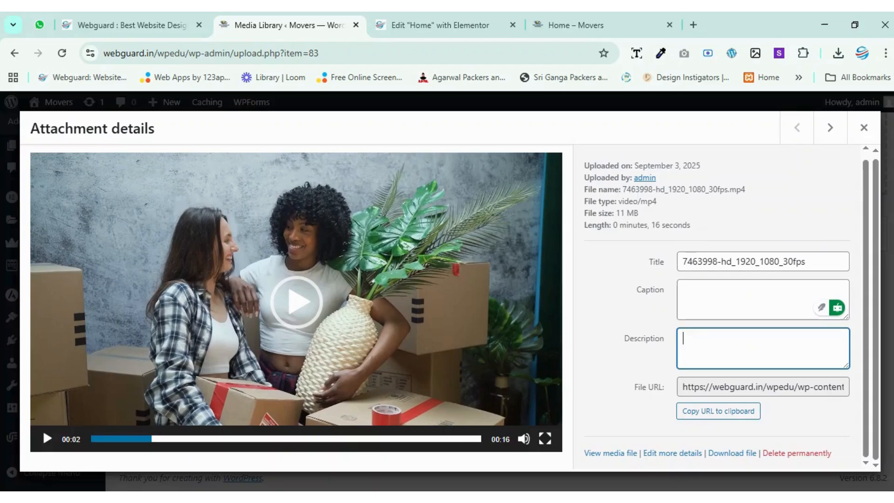
pyautogui.hotkey('shift', 'Tab')
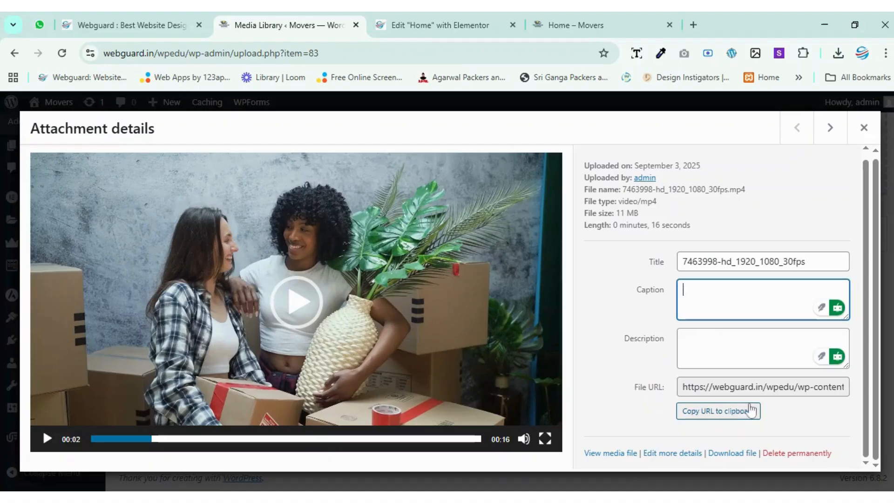
pyautogui.click(735, 422)
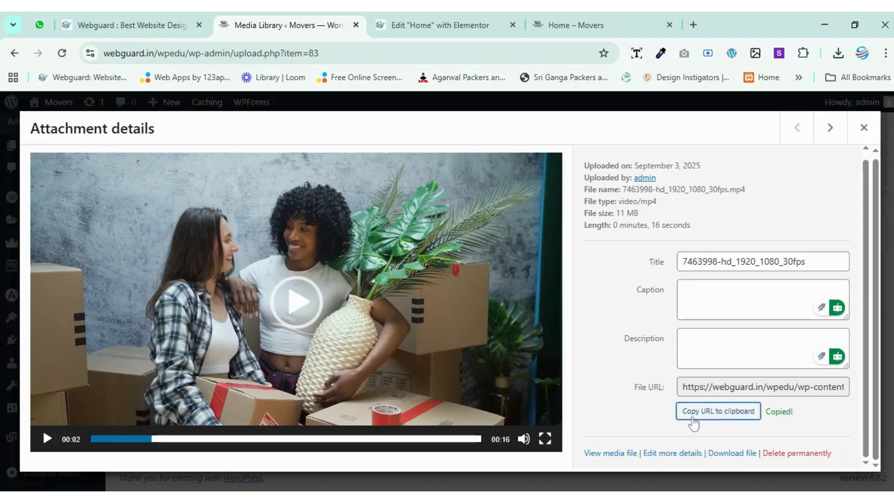
pyautogui.click(733, 421)
pyautogui.click(863, 127)
# Return to the Home page in Elementor and replace the container's background video link with the copied MP4 URL.
pyautogui.click(407, 21)
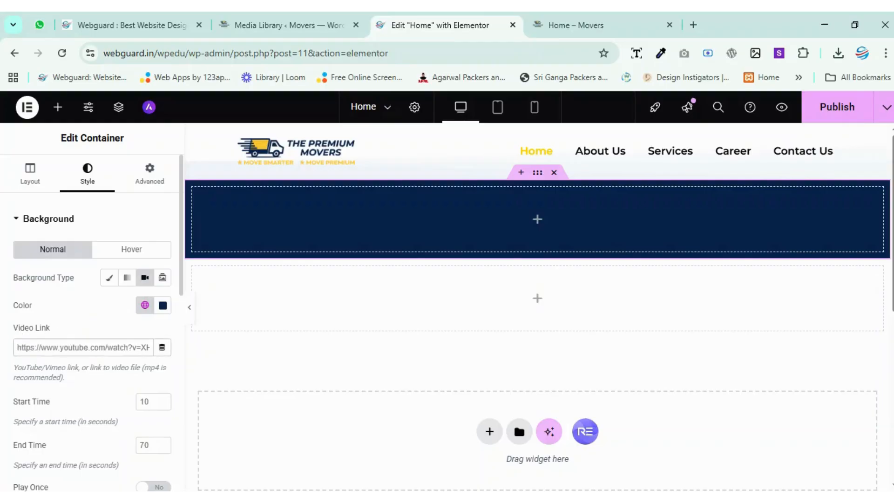
pyautogui.hotkey('ctrl', 'a')
pyautogui.hotkey('ctrl', 'v')
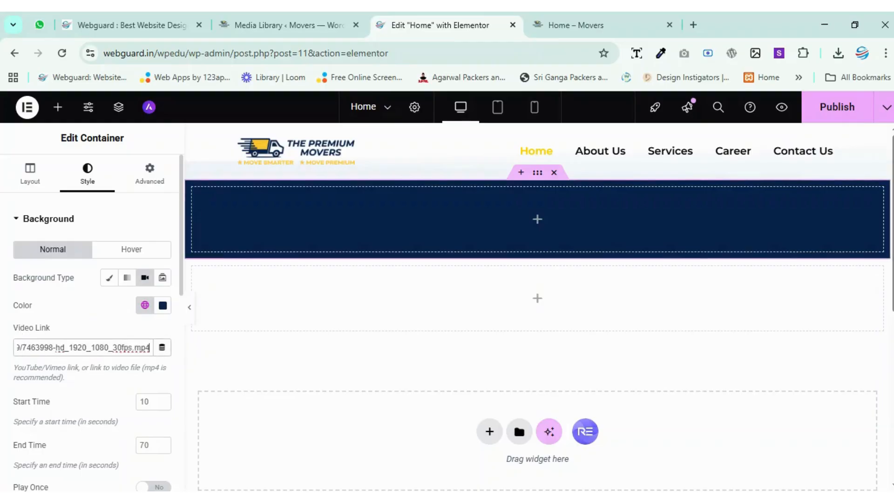
pyautogui.click(76, 324)
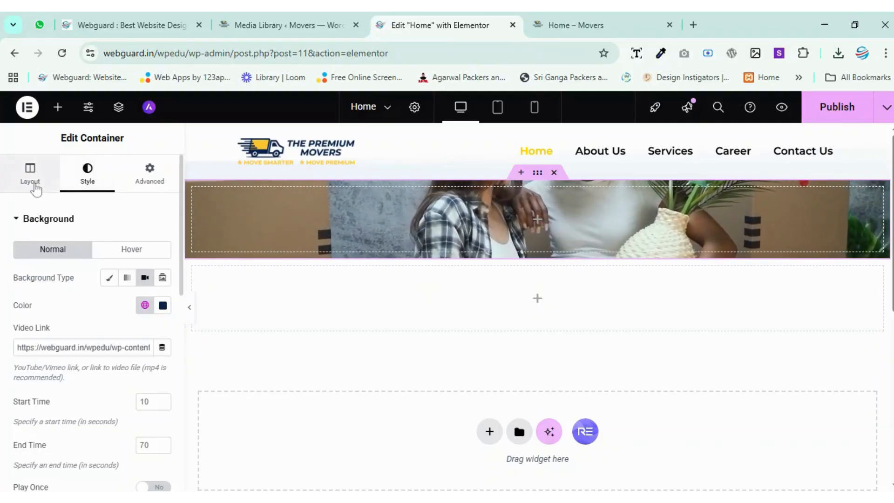
# Set the video container's minimum height to 30 em and check its appearance on the page.
pyautogui.click(33, 183)
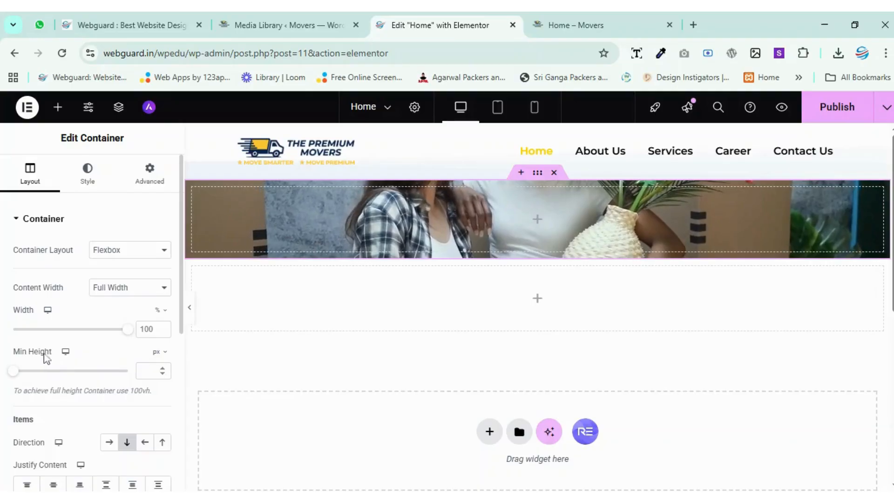
pyautogui.click(159, 356)
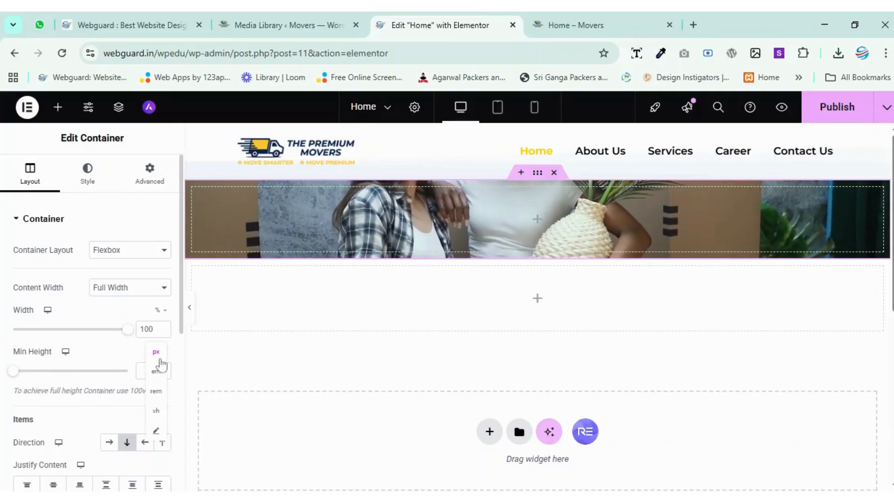
pyautogui.click(158, 371)
pyautogui.click(148, 371)
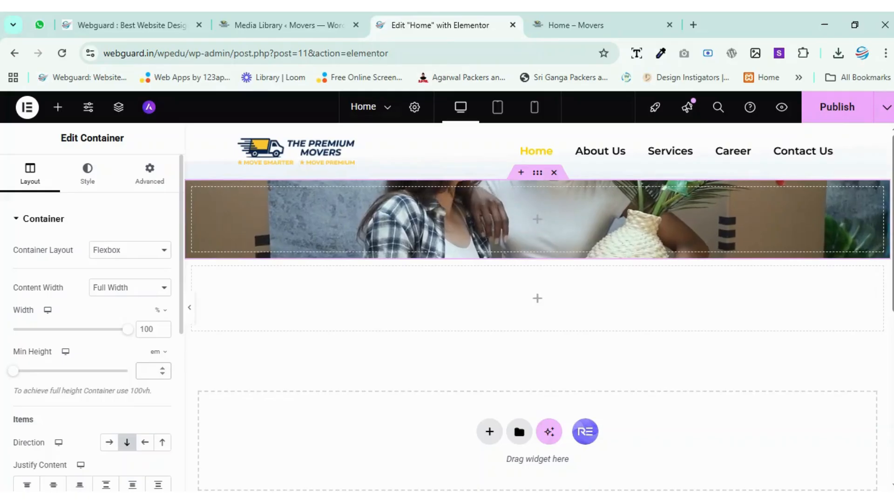
pyautogui.write('30')
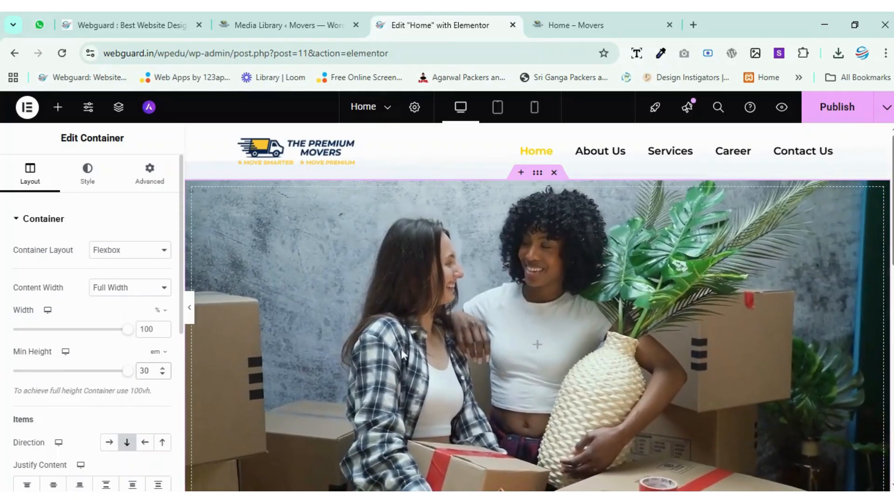
pyautogui.scroll(-3, 532, 293)
pyautogui.scroll(3, 531, 290)
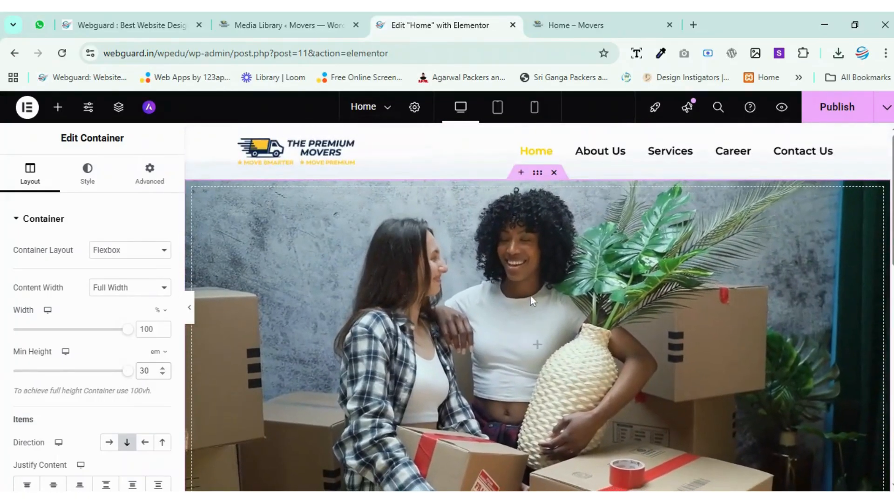
pyautogui.scroll(-2, 604, 313)
pyautogui.scroll(2, 604, 313)
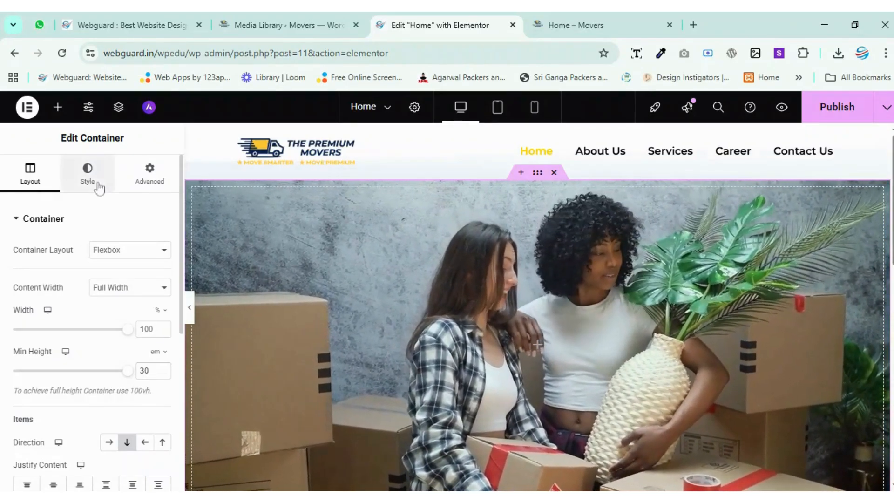
# Set the background video's start time to 1 second, and toggle its Play Once option on and back off.
pyautogui.click(95, 184)
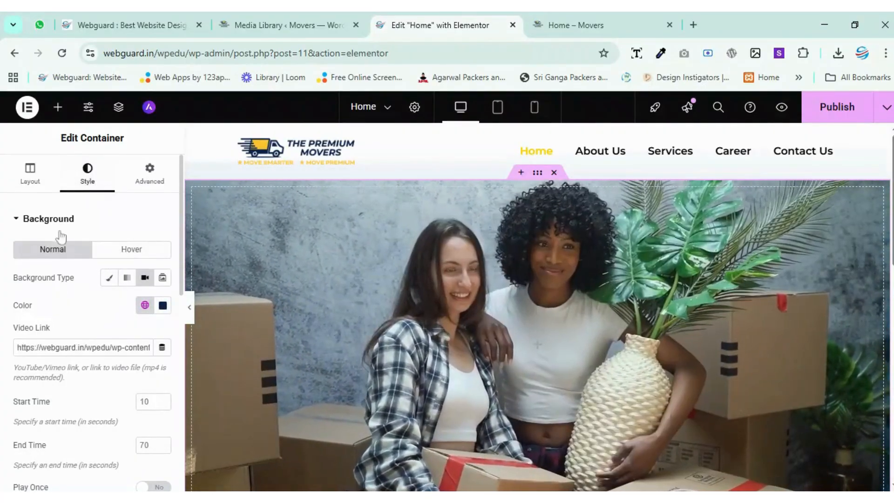
pyautogui.click(16, 224)
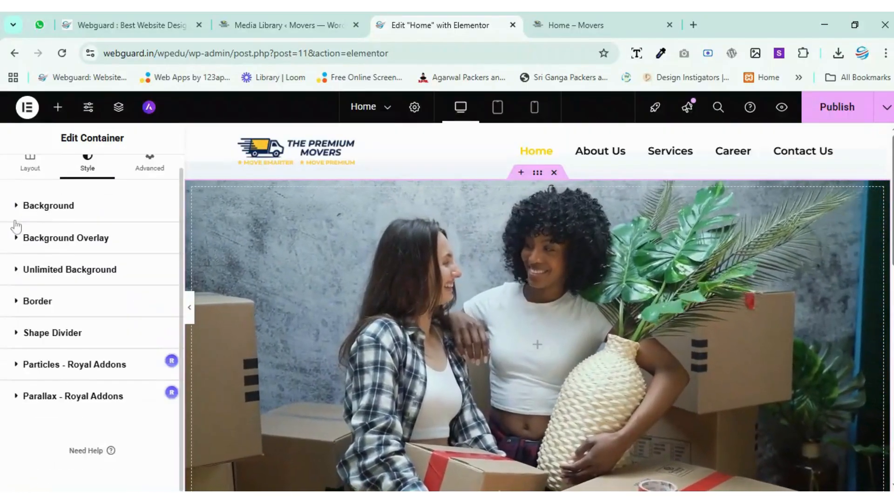
pyautogui.click(28, 209)
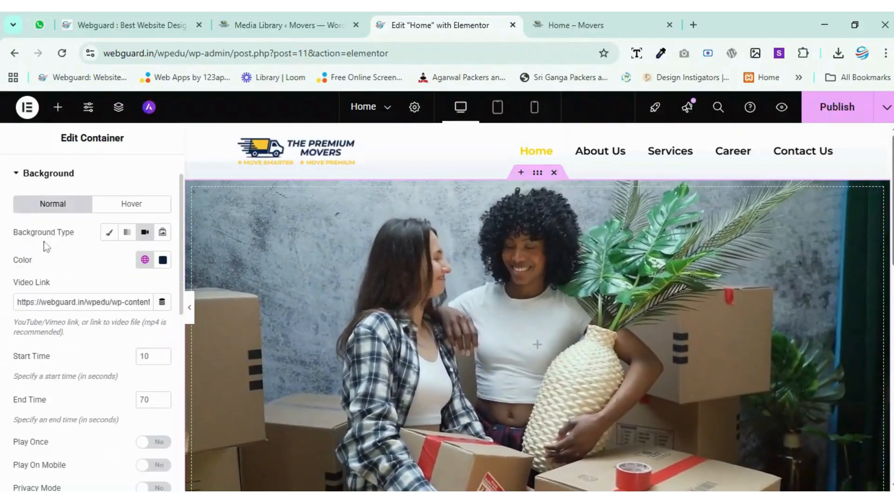
pyautogui.scroll(-1, 60, 266)
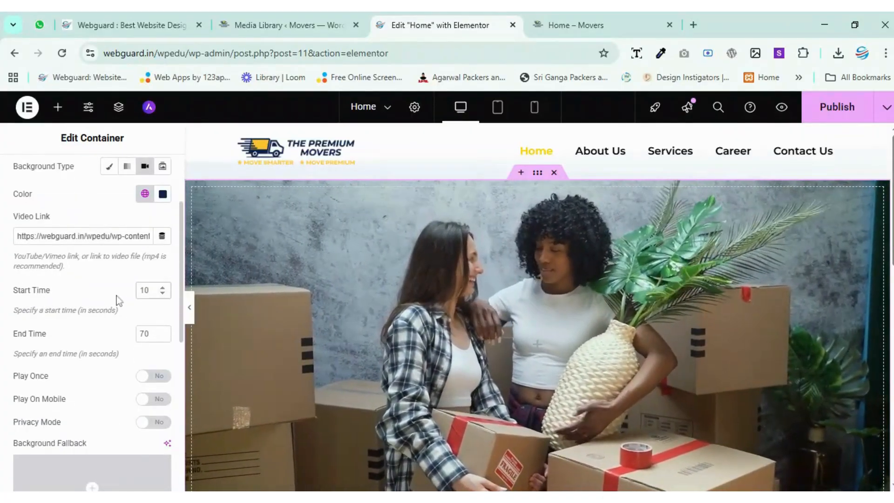
pyautogui.click(161, 294)
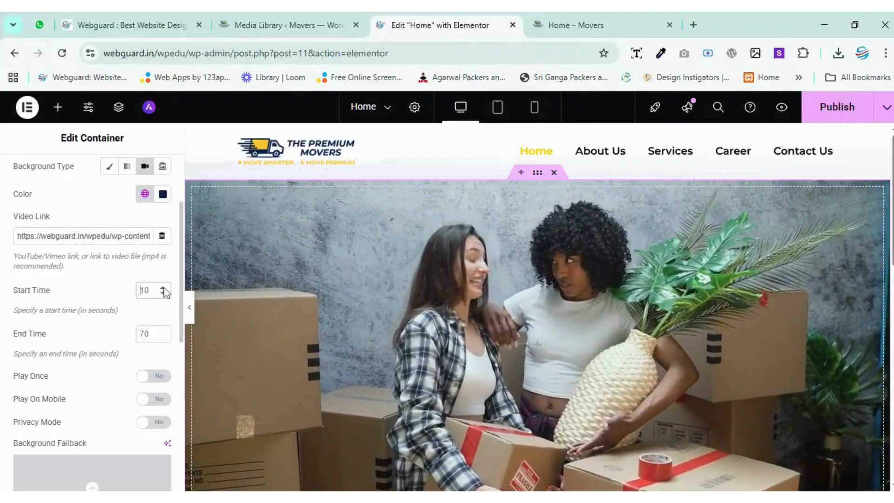
pyautogui.press('BackSpace')
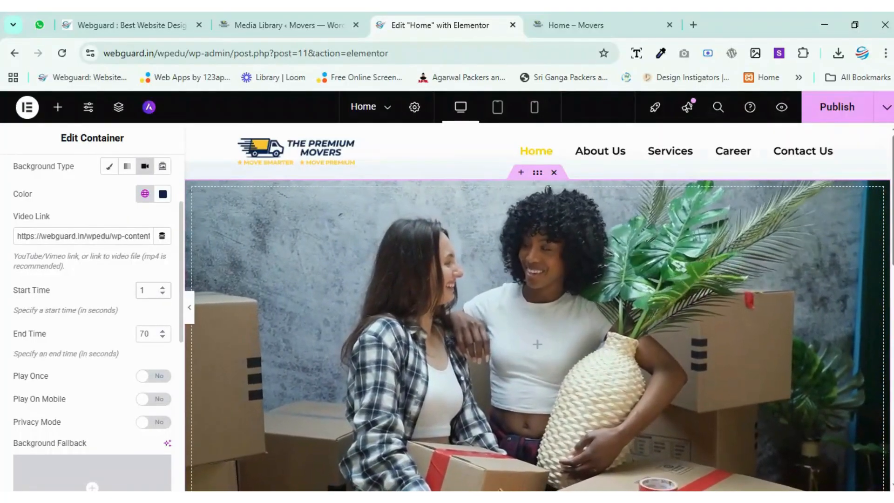
pyautogui.scroll(-2, 102, 281)
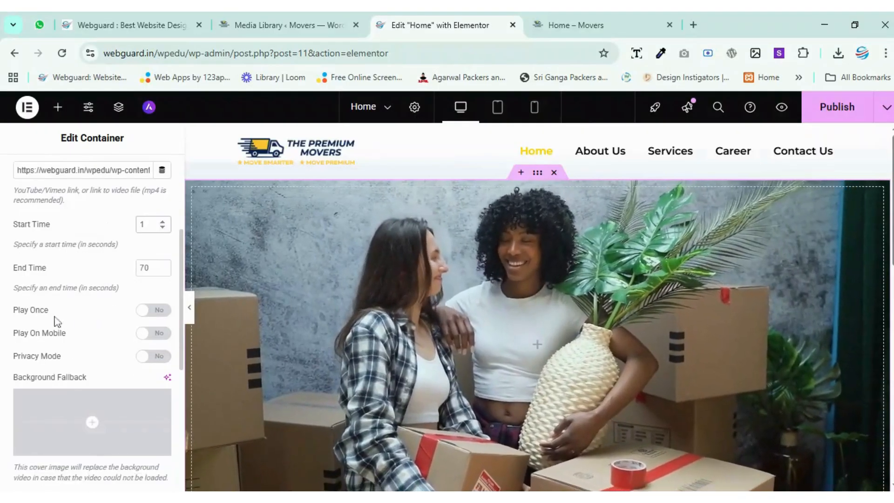
pyautogui.click(152, 311)
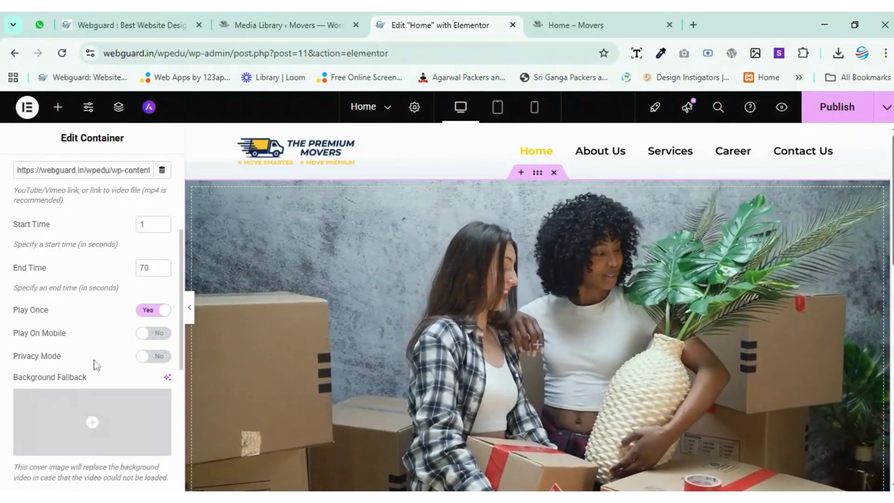
pyautogui.click(164, 318)
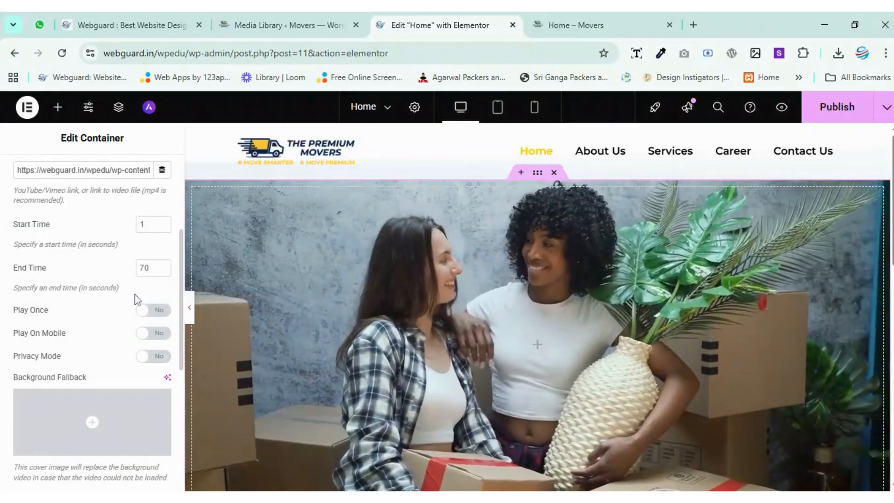
# Open the background fallback image picker and upload two more WebP images, the commerc and about-o files, to the media library.
pyautogui.scroll(-3, 93, 313)
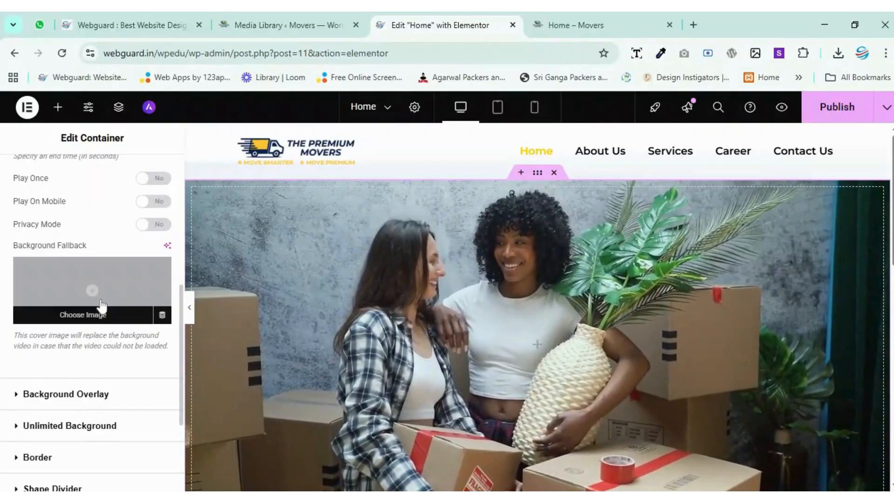
pyautogui.scroll(-2, 117, 302)
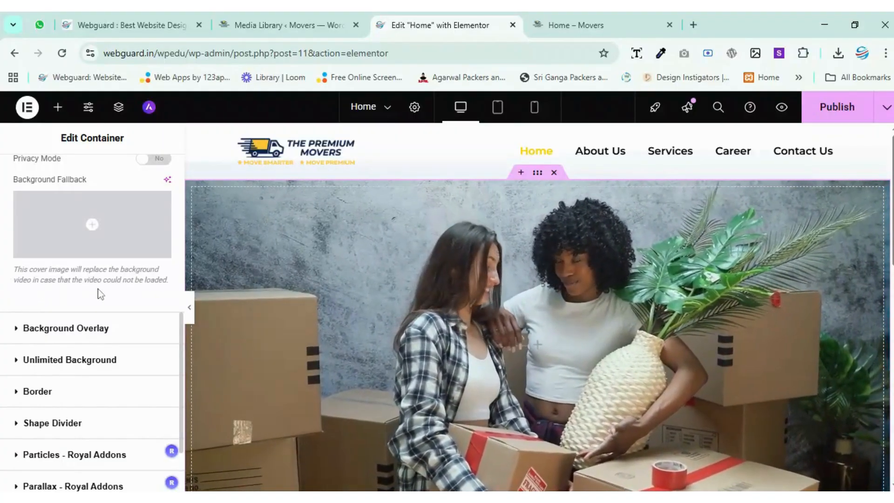
pyautogui.click(116, 227)
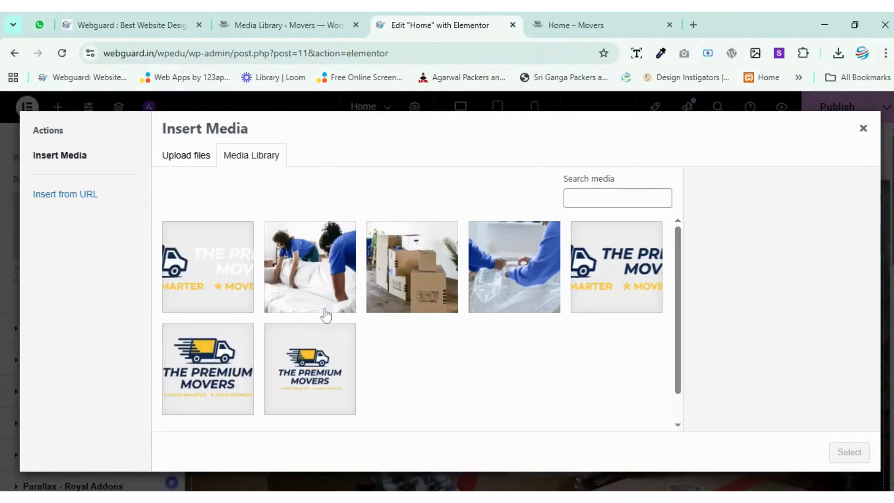
pyautogui.click(493, 275)
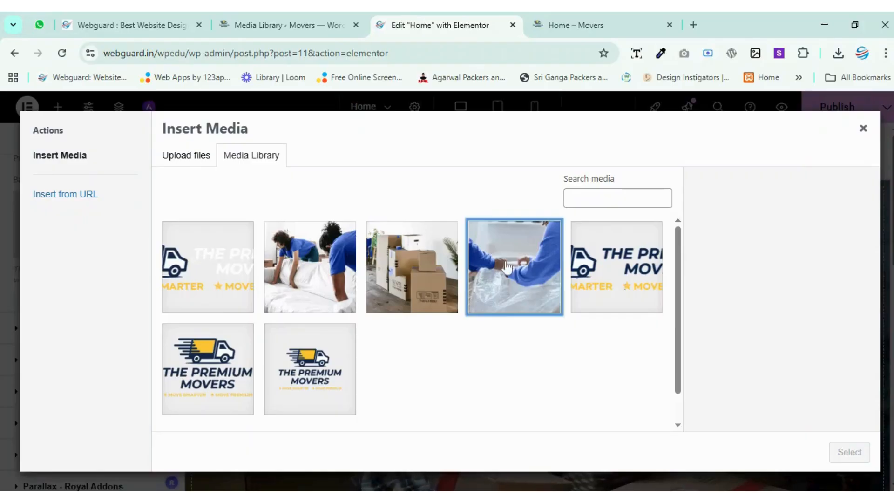
pyautogui.click(328, 264)
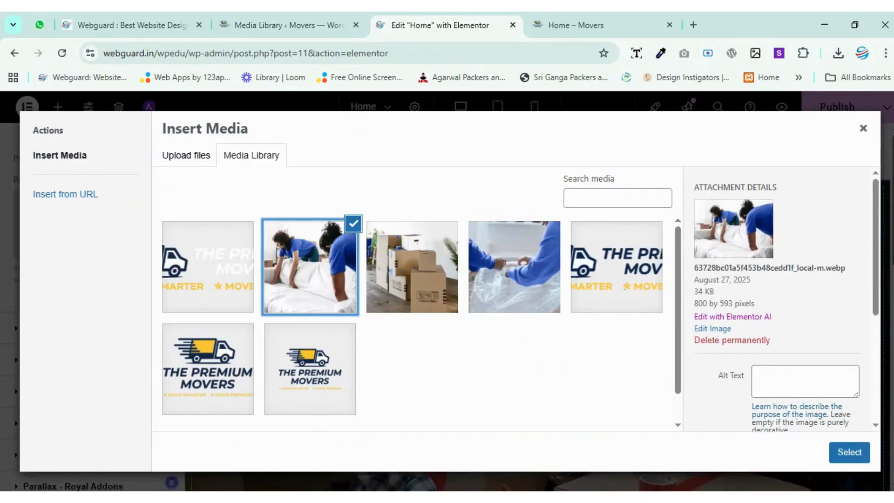
pyautogui.click(181, 158)
pyautogui.click(518, 310)
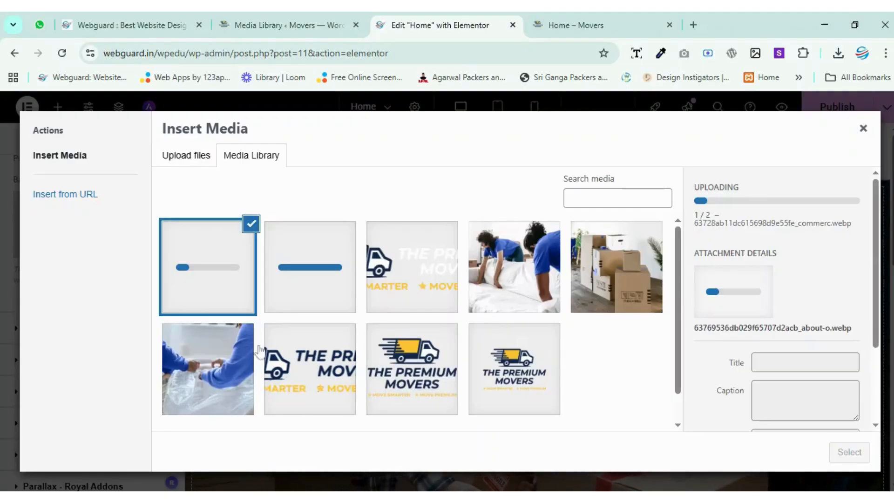
# Set the stacked moving boxes photo (the storage WebP file) as the video's background fallback image.
pyautogui.click(611, 280)
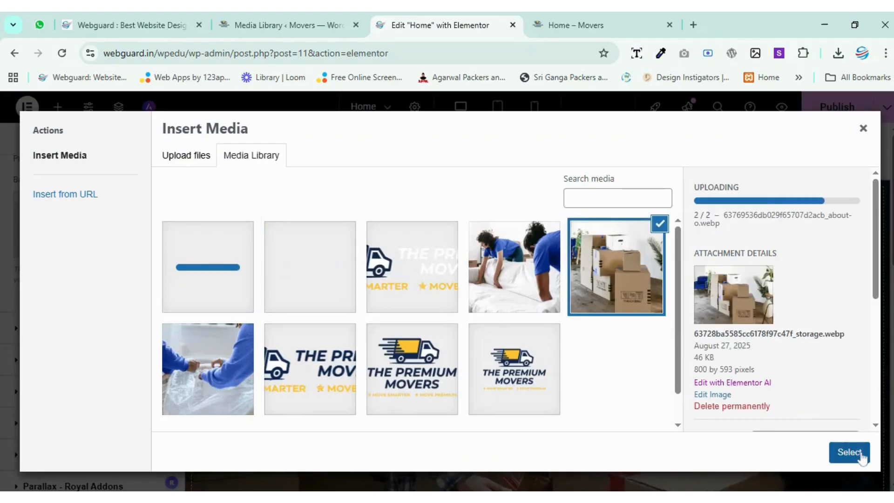
pyautogui.scroll(1, 75, 241)
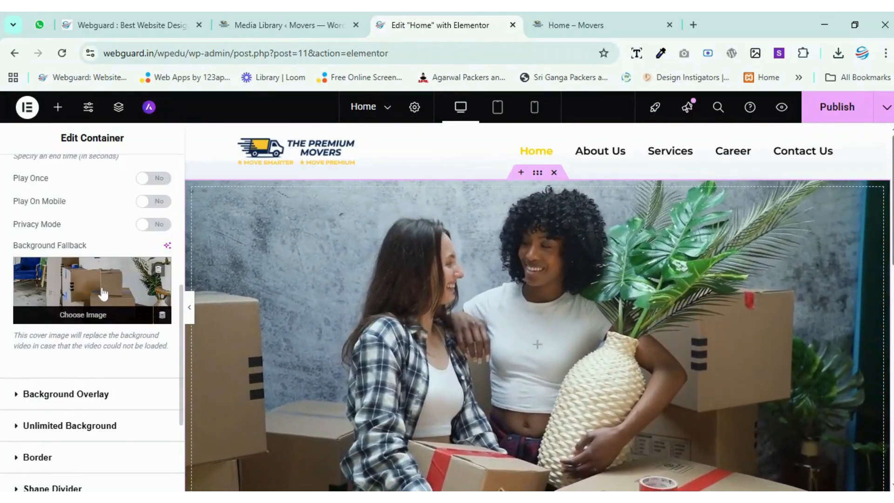
pyautogui.scroll(-1, 99, 321)
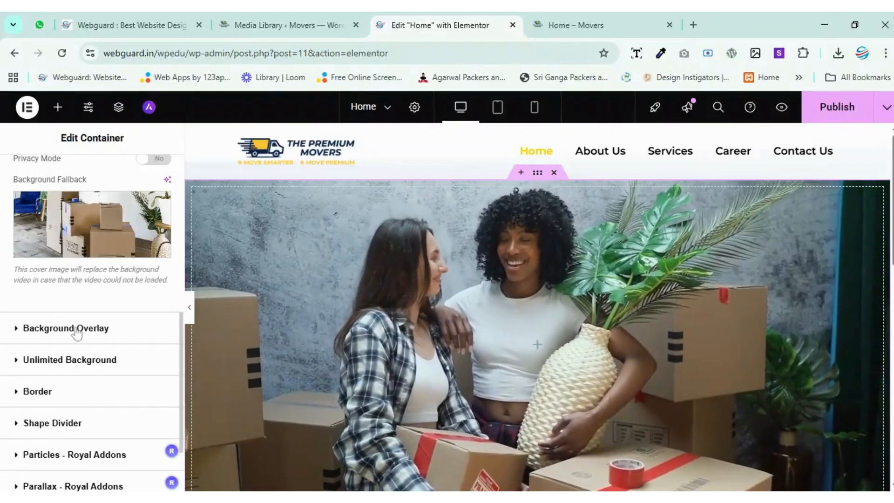
# Open the video container's Background Overlay settings and look over the section on the page.
pyautogui.click(67, 330)
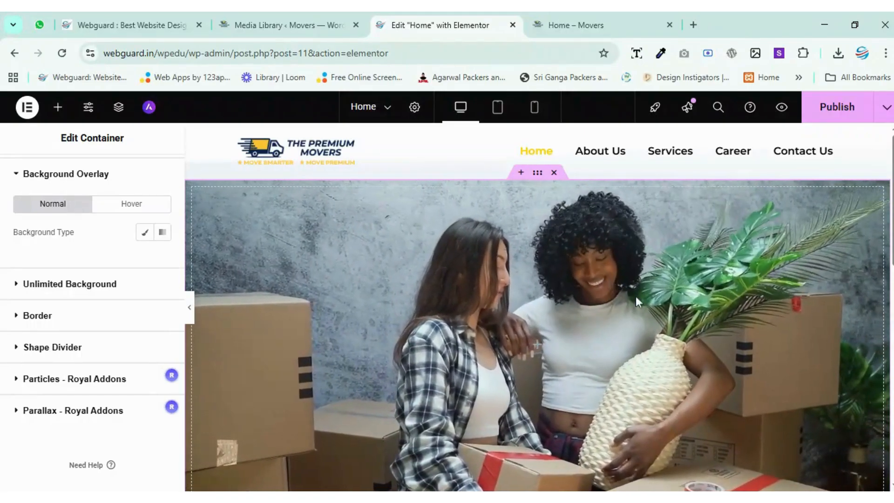
pyautogui.scroll(-1, 642, 303)
pyautogui.scroll(1, 648, 313)
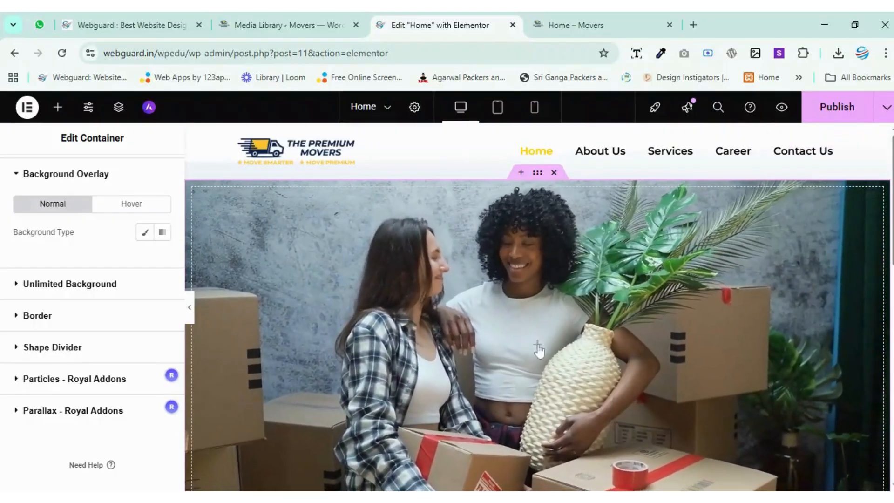
# Add a nested container inside the video container, with Full Width content and a width of 85%.
pyautogui.click(454, 353)
pyautogui.moveTo(79, 285); pyautogui.dragTo(534, 355)
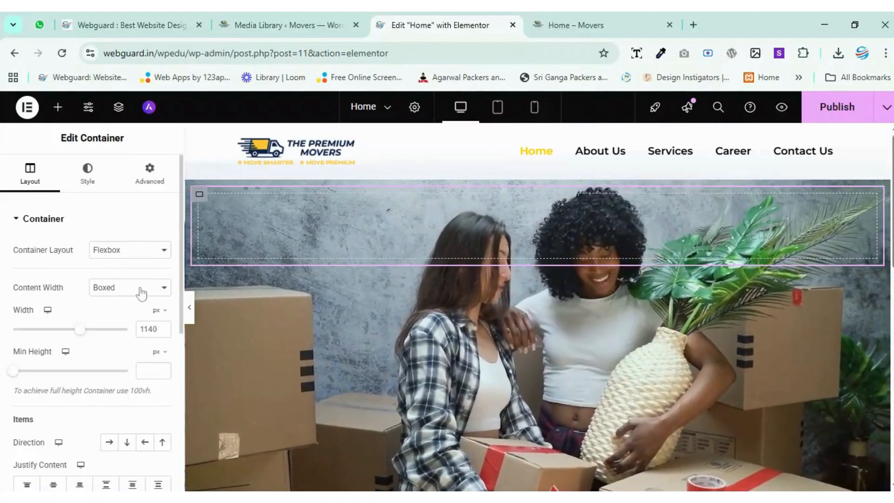
pyautogui.click(140, 289)
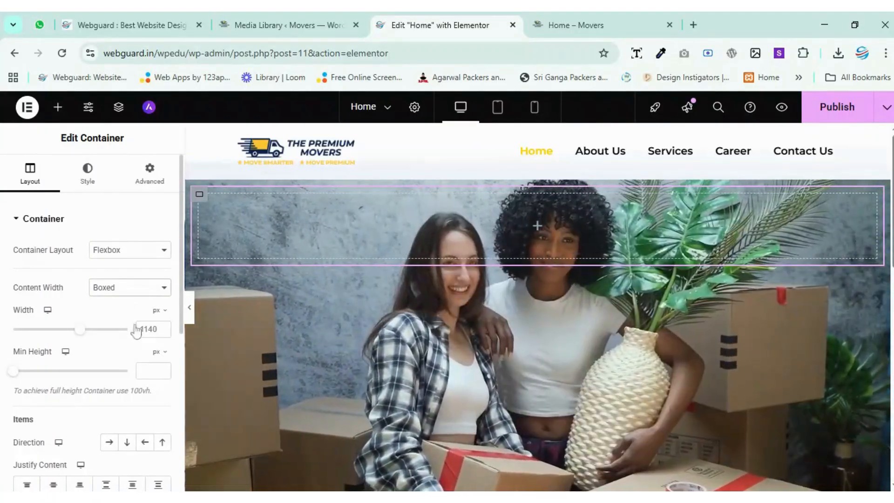
pyautogui.click(144, 328)
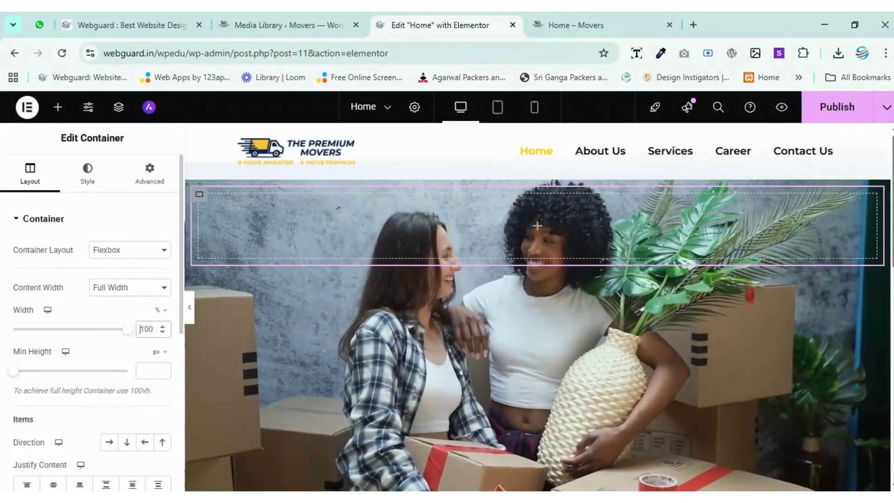
pyautogui.hotkey('ctrl', 'a')
pyautogui.write('85')
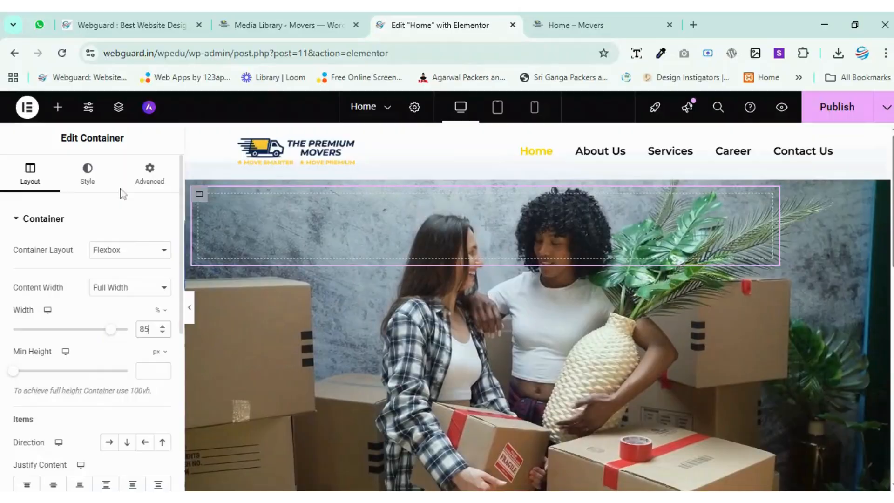
# Select the outer video container in the page structure and center its content with both Justify Content and Align Items.
pyautogui.click(116, 111)
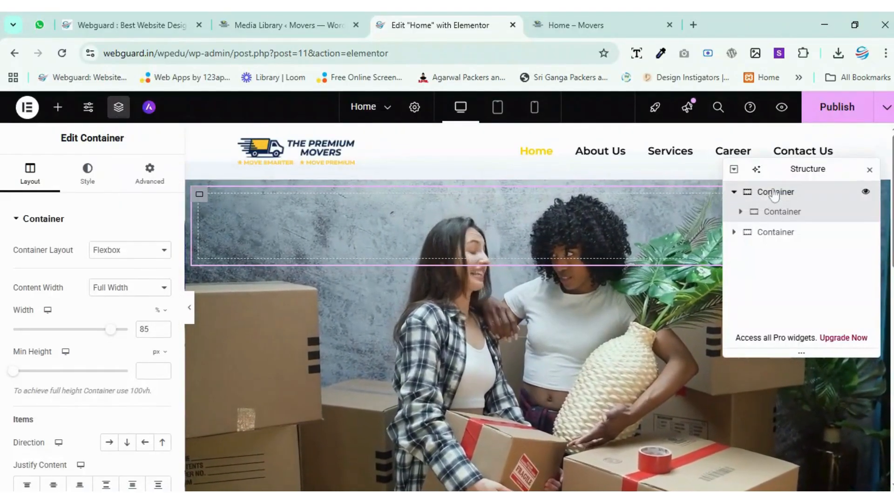
pyautogui.click(774, 193)
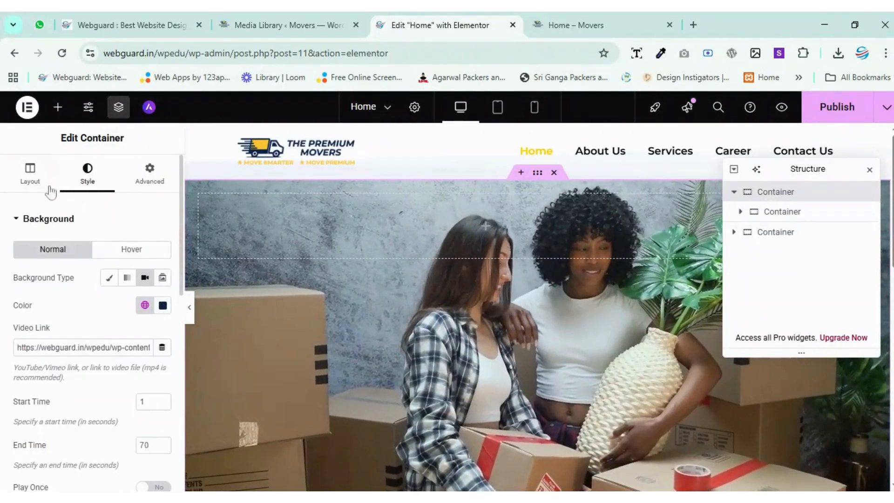
pyautogui.click(30, 174)
pyautogui.scroll(-3, 65, 302)
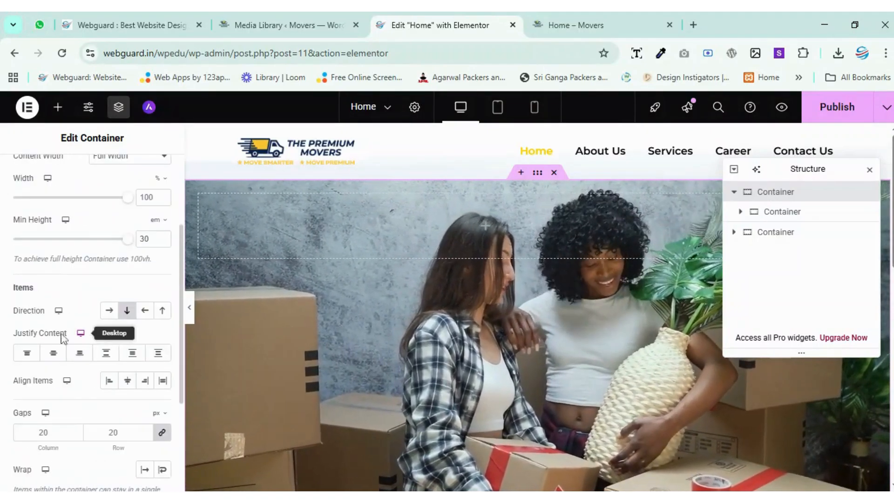
pyautogui.click(54, 354)
pyautogui.click(126, 381)
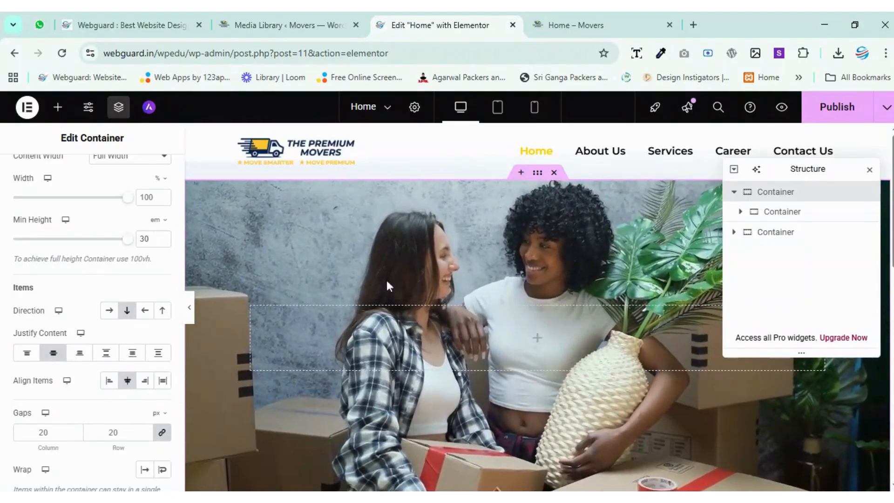
# Unlink the margin and padding values of the outer video container and its nested container, leaving all sides at 0.
pyautogui.scroll(5, 116, 208)
pyautogui.click(149, 173)
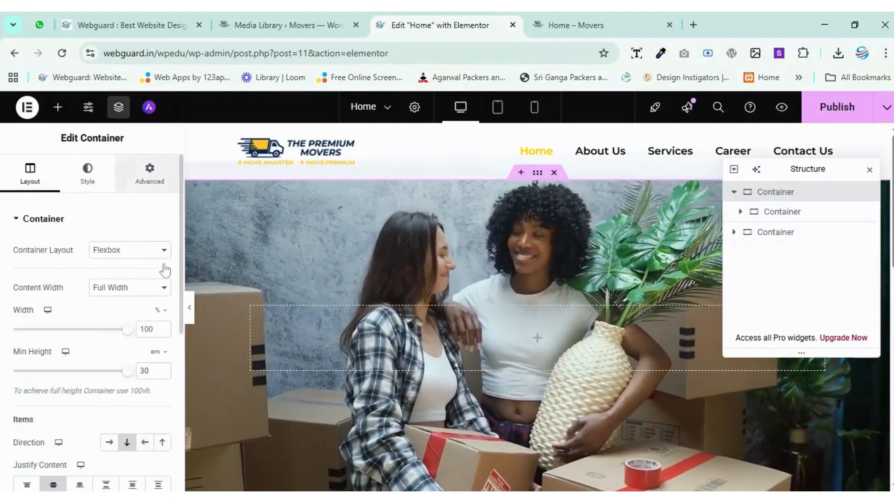
pyautogui.click(162, 264)
pyautogui.click(162, 316)
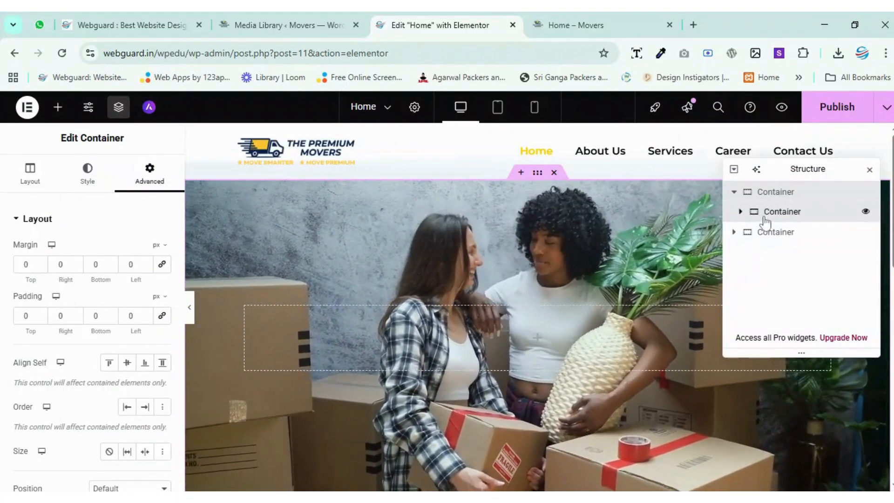
pyautogui.click(764, 217)
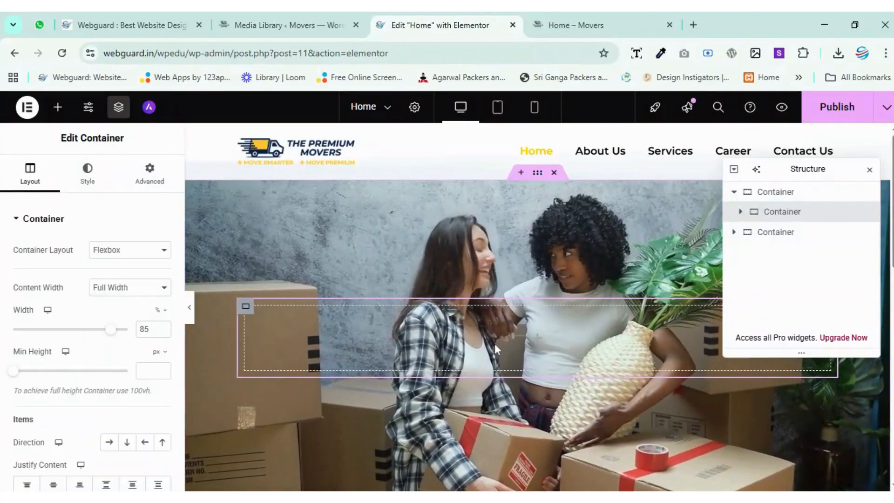
pyautogui.click(150, 174)
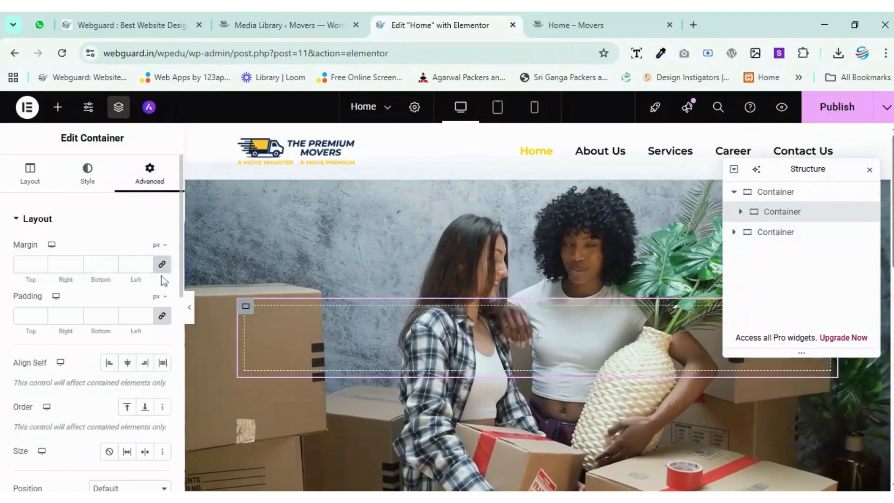
pyautogui.click(162, 264)
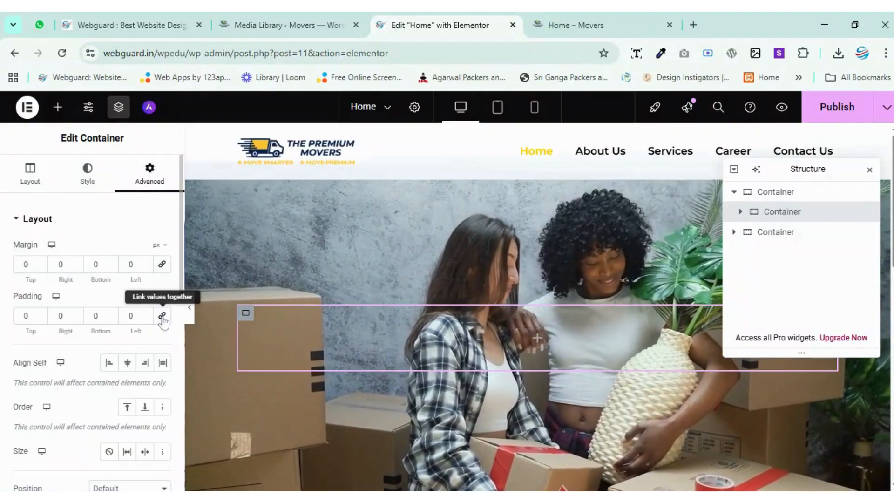
# Add a Heading widget to the nested container and place a Text Editor widget beneath it.
pyautogui.click(538, 342)
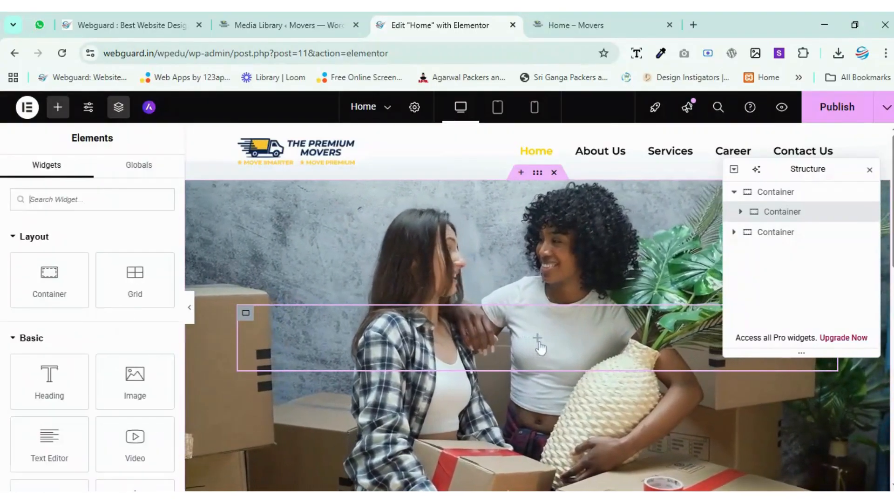
pyautogui.moveTo(47, 380); pyautogui.dragTo(336, 350)
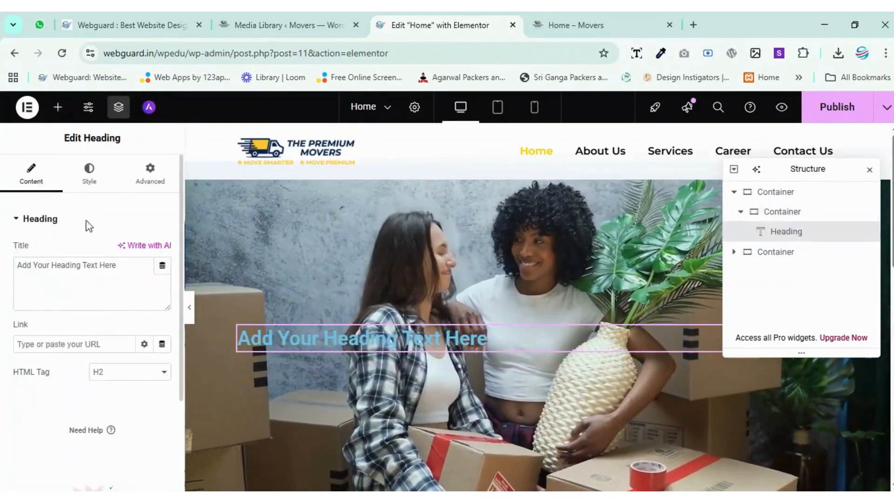
pyautogui.click(57, 107)
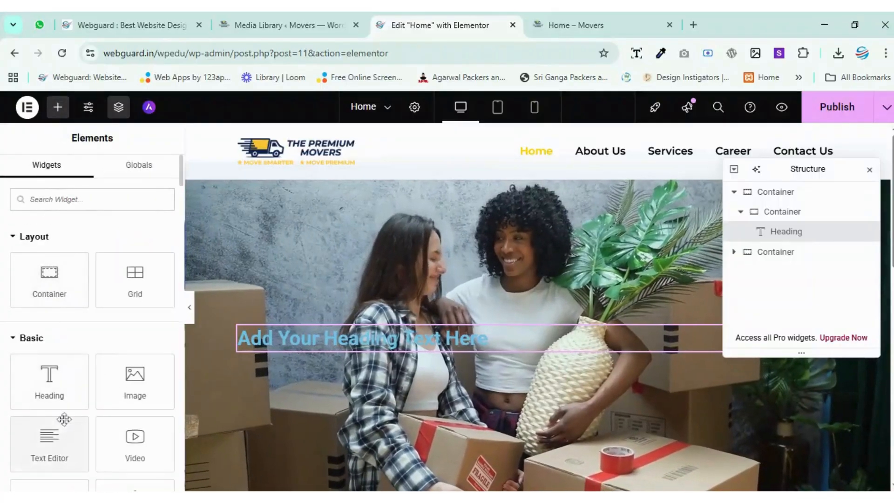
pyautogui.moveTo(38, 448); pyautogui.dragTo(335, 352)
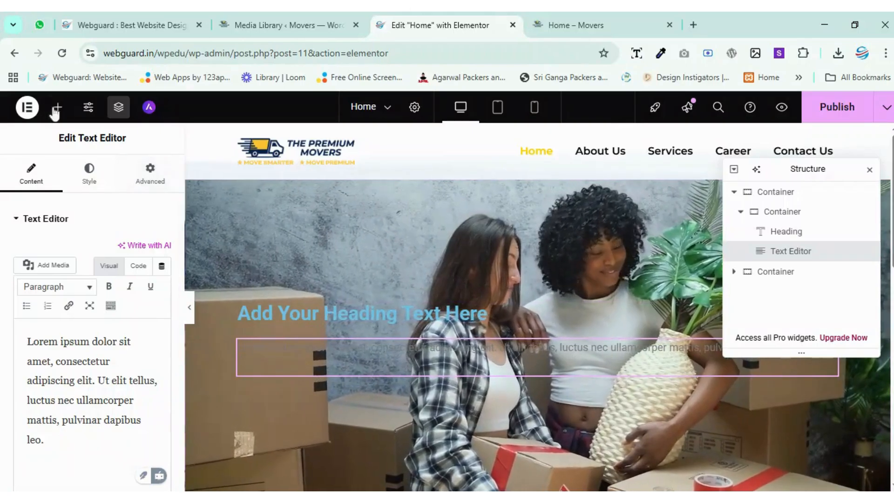
# Add a standard Button widget below the text paragraph and set its text to "Call Now".
pyautogui.click(58, 107)
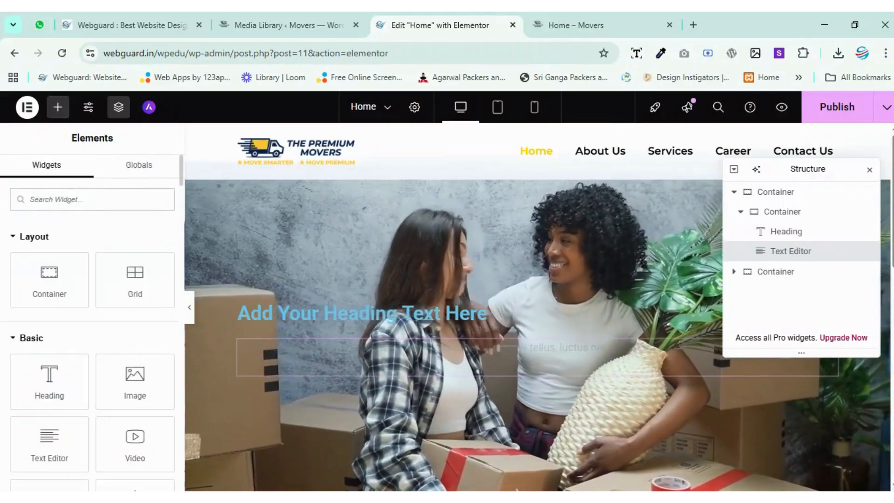
pyautogui.write('butt')
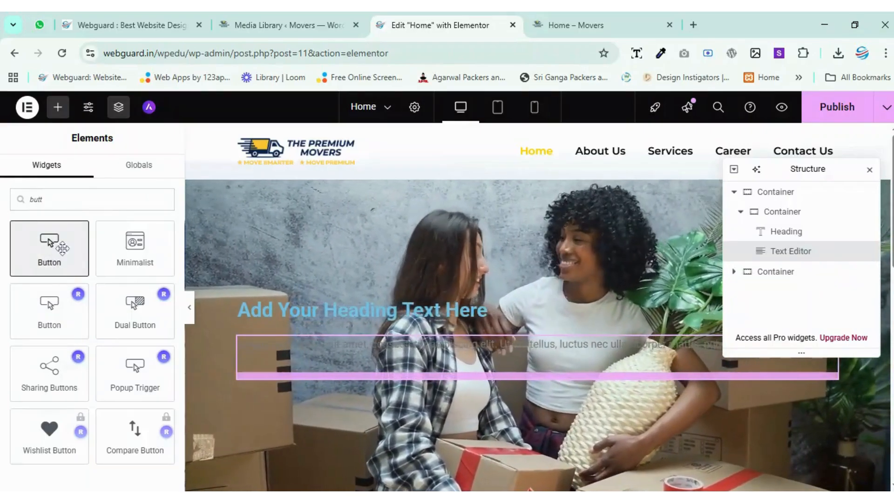
pyautogui.moveTo(62, 249); pyautogui.dragTo(325, 375)
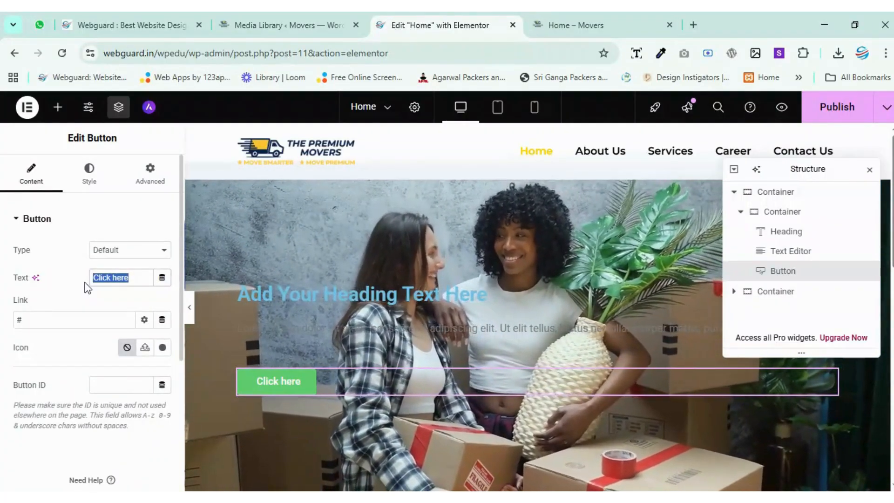
pyautogui.write('all Now')
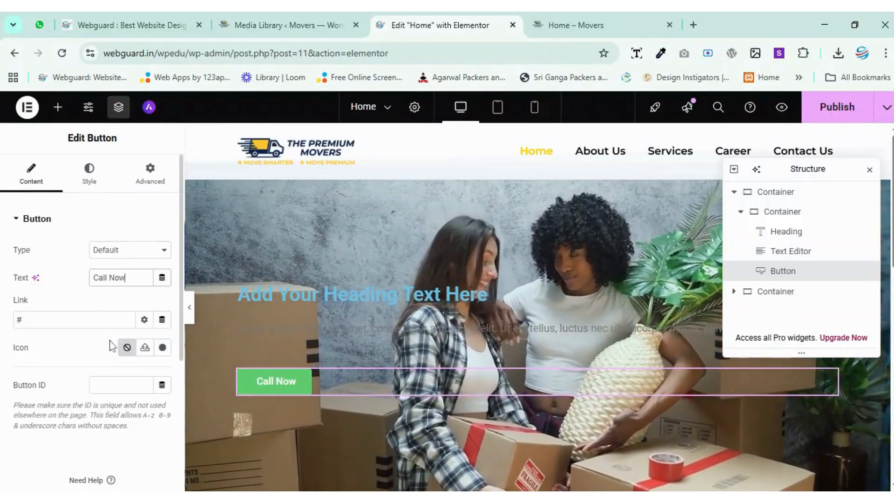
# Try a dark theme color and then black #000000 as the text color of the hero's Text Editor paragraph.
pyautogui.click(393, 295)
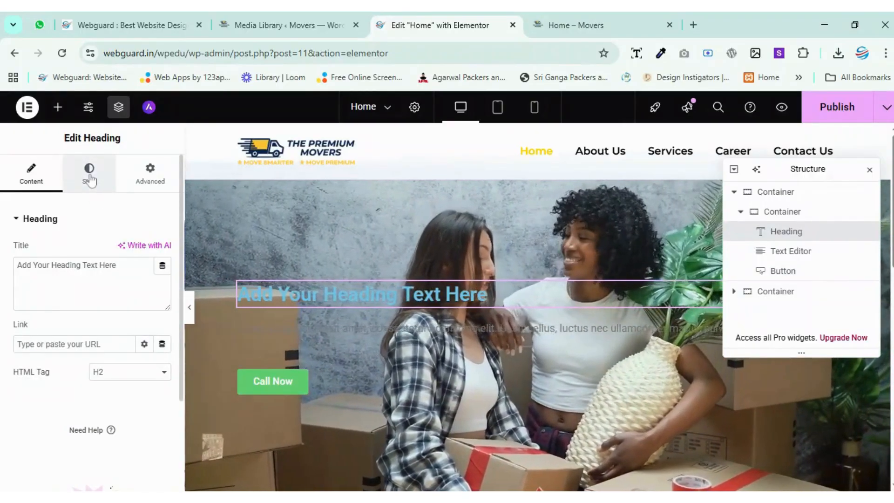
pyautogui.click(89, 178)
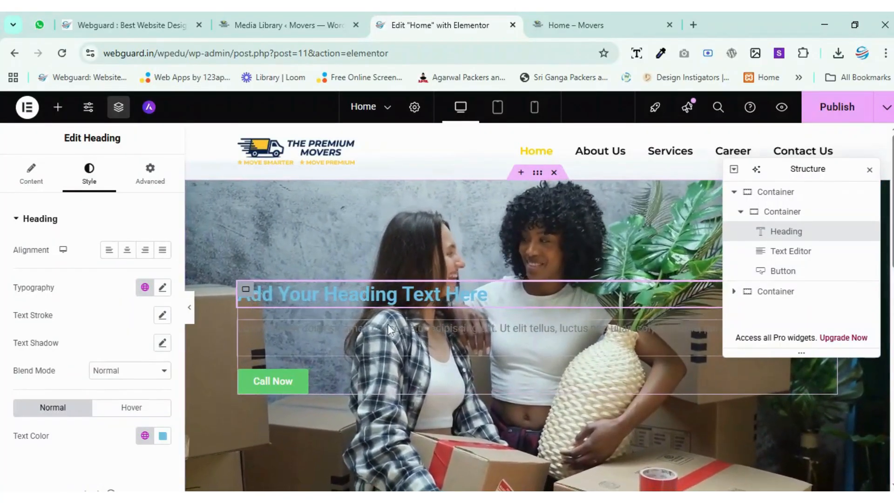
pyautogui.click(387, 328)
pyautogui.click(89, 171)
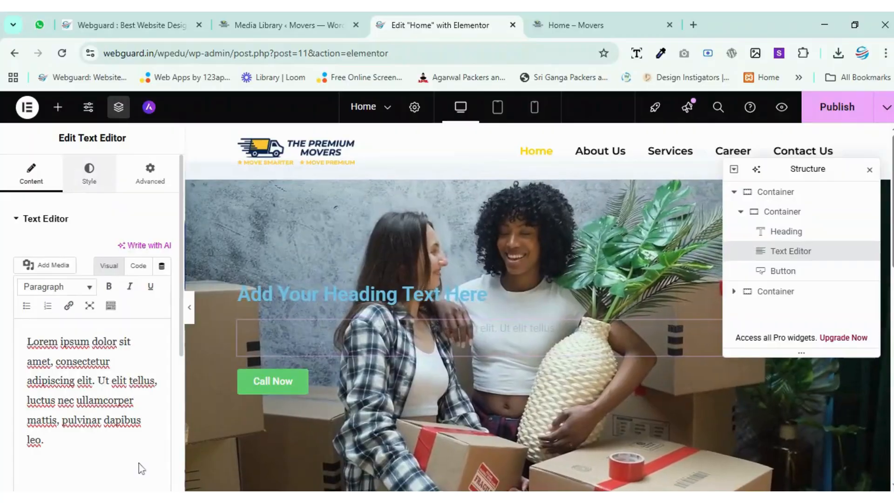
pyautogui.click(145, 364)
pyautogui.scroll(-3, 93, 334)
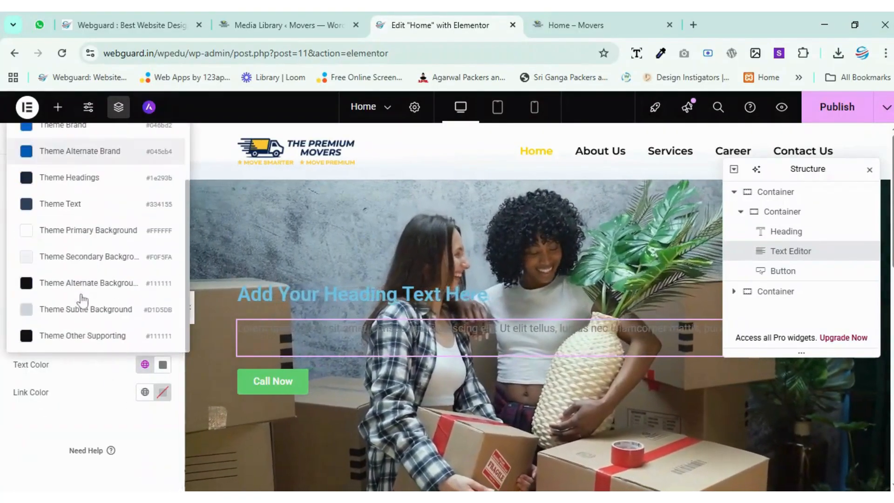
pyautogui.click(64, 204)
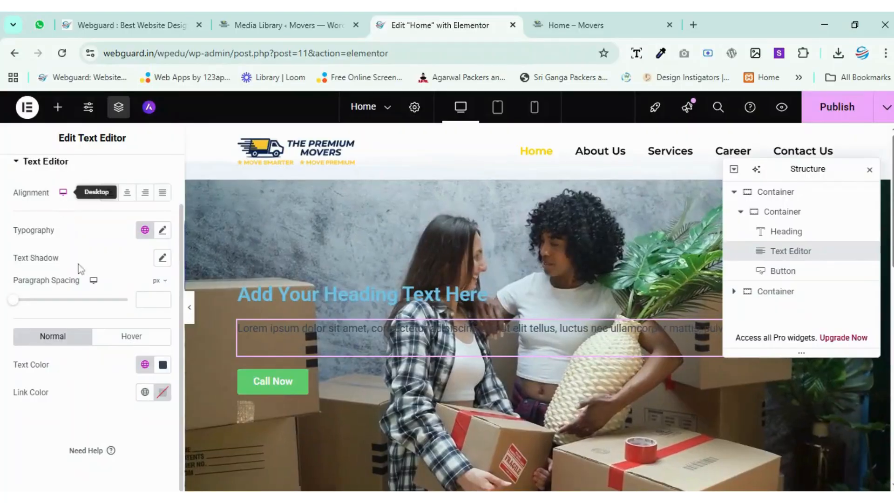
pyautogui.click(163, 364)
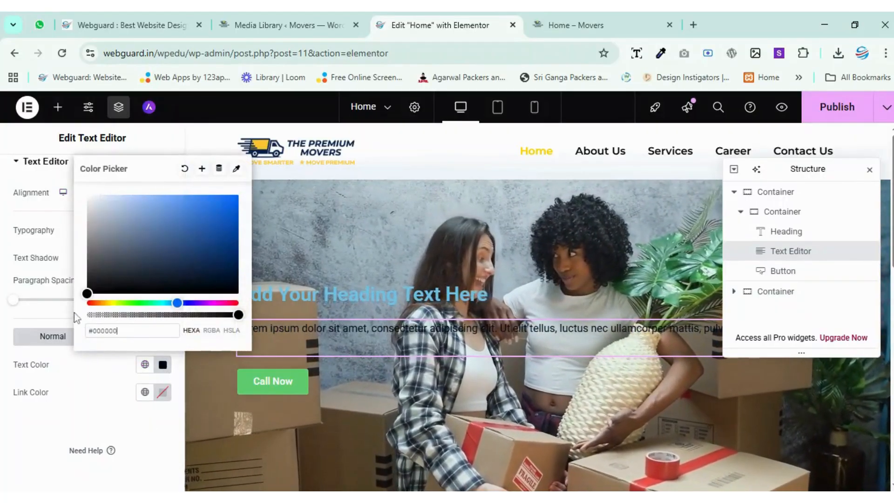
pyautogui.click(473, 303)
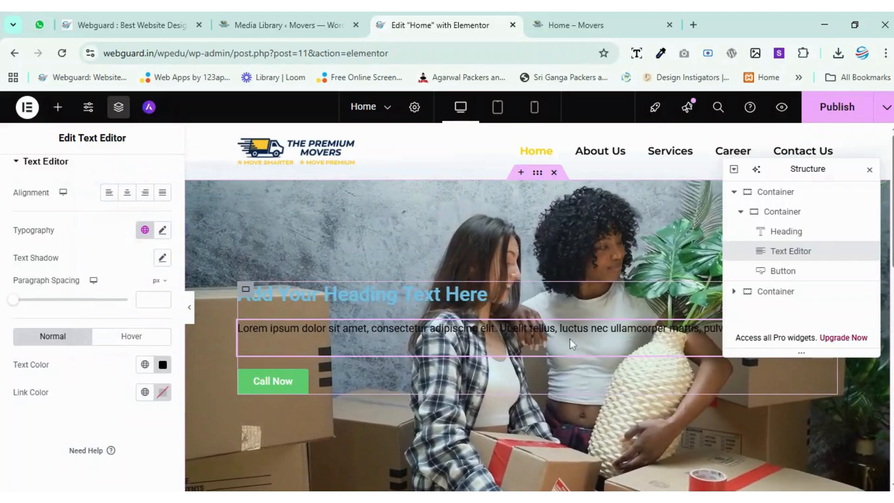
# Set the hero paragraph's text color to white #FFFFFF.
pyautogui.click(162, 364)
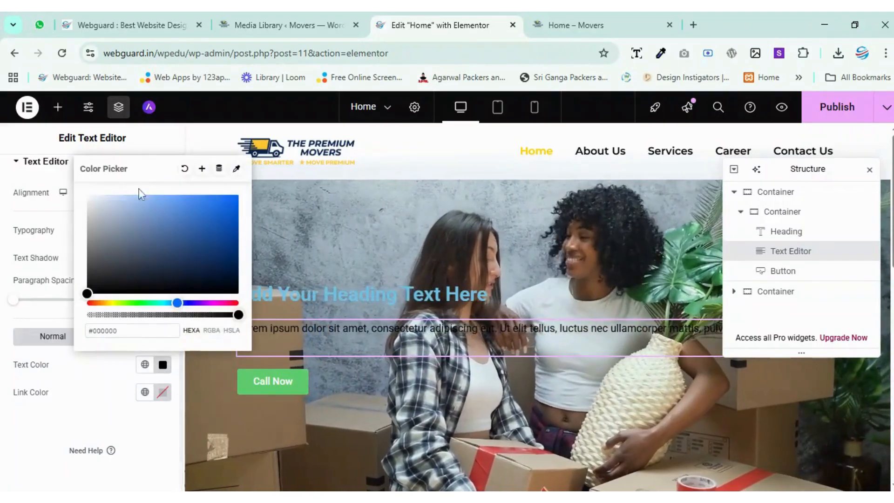
pyautogui.moveTo(127, 241); pyautogui.dragTo(30, 178)
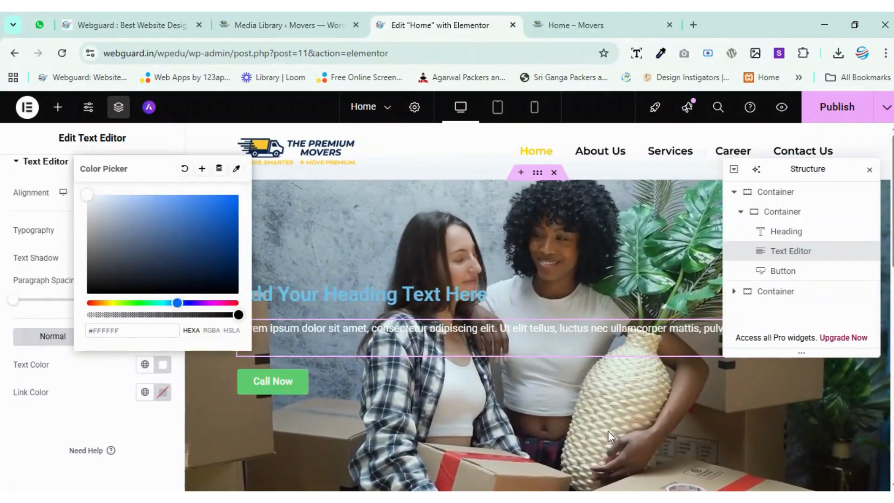
pyautogui.click(608, 415)
# Select the outer video container in the page structure and give it a Classic background overlay for the normal state.
pyautogui.moveTo(804, 175); pyautogui.dragTo(773, 199)
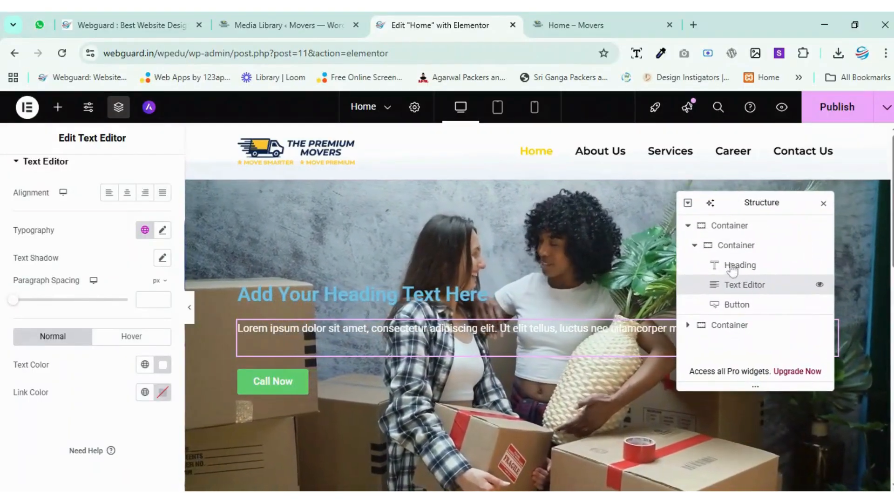
pyautogui.click(694, 246)
pyautogui.click(728, 225)
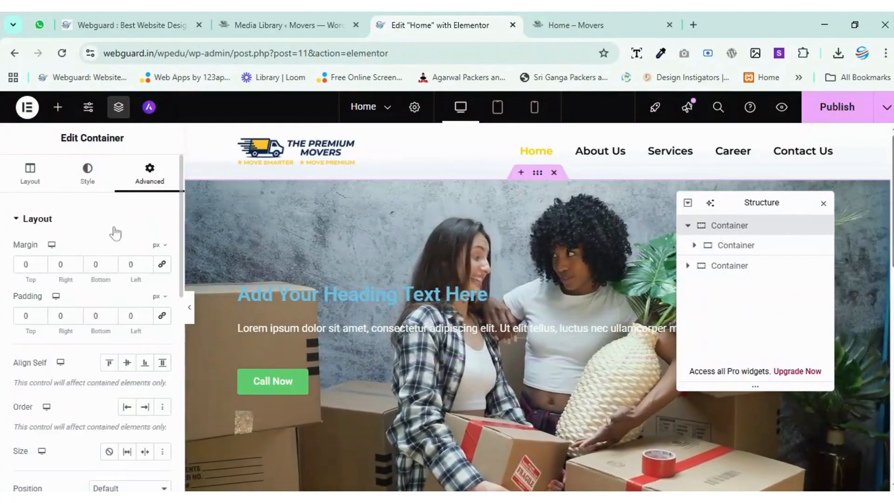
pyautogui.click(86, 172)
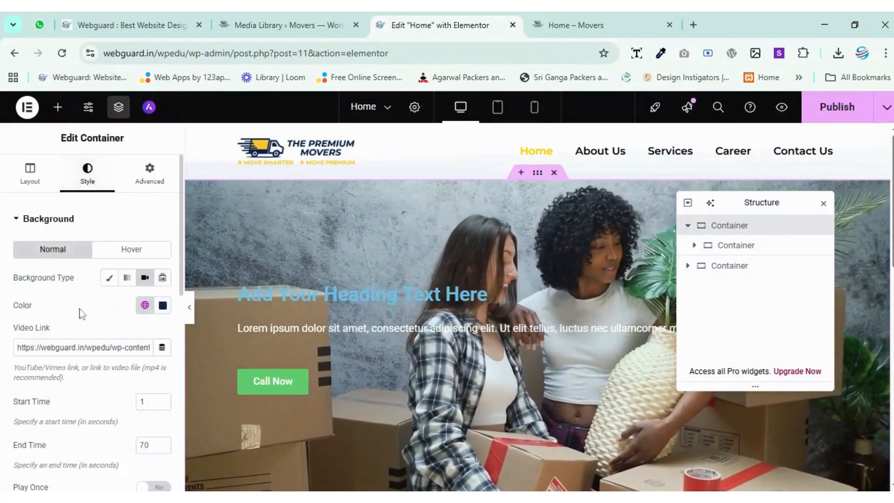
pyautogui.scroll(-5, 78, 326)
pyautogui.scroll(-3, 46, 373)
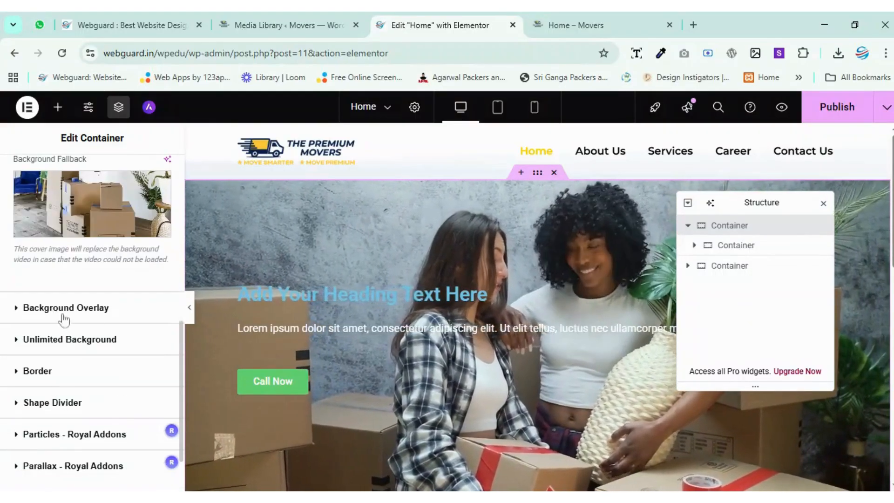
pyautogui.click(64, 309)
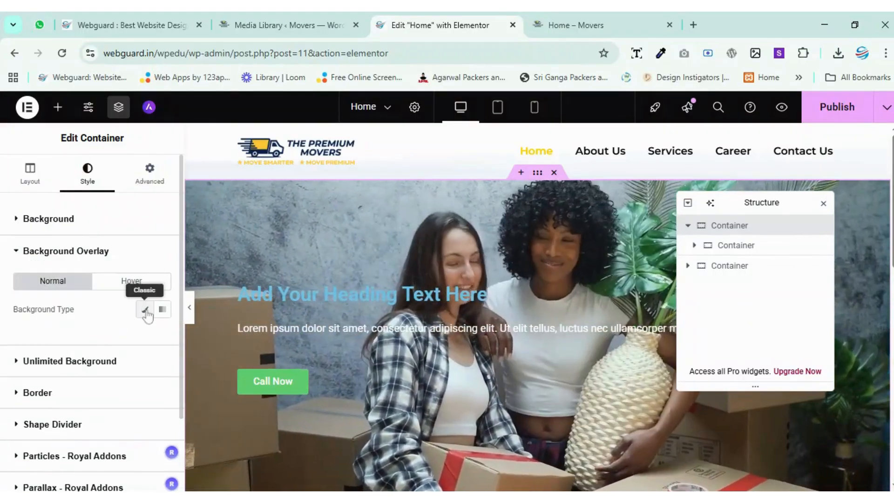
pyautogui.click(146, 312)
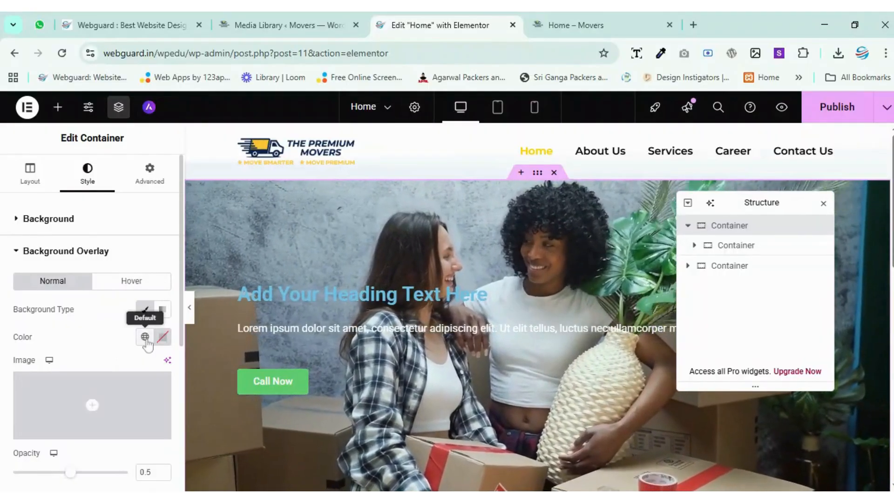
# Set the video container's overlay color to Theme Other Supporting (#111111) and its opacity to 0.67.
pyautogui.click(140, 338)
pyautogui.scroll(-4, 84, 298)
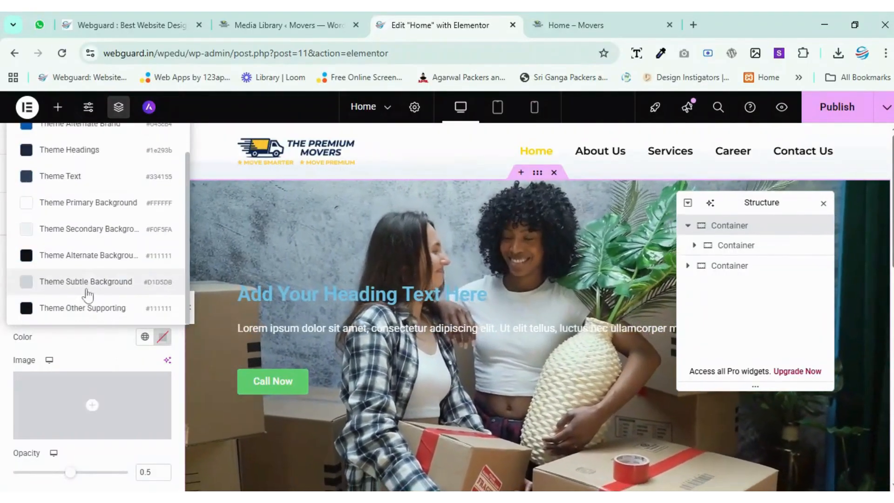
pyautogui.click(101, 309)
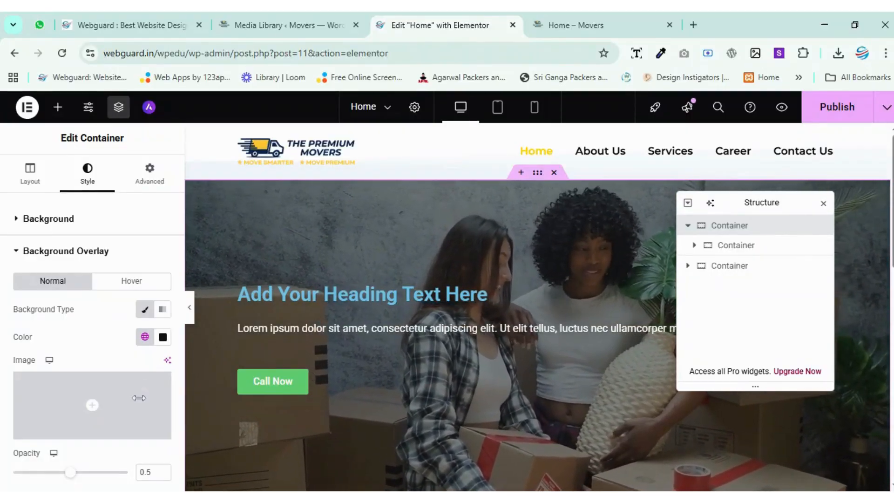
pyautogui.moveTo(70, 473); pyautogui.dragTo(93, 477)
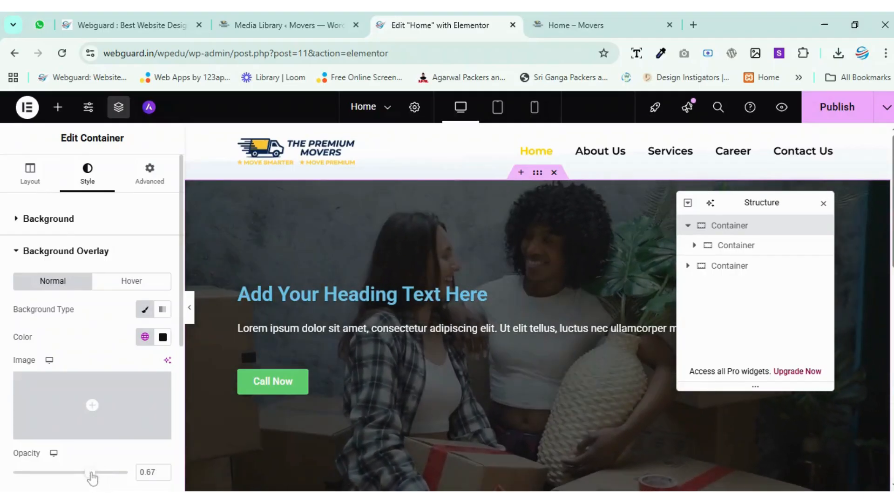
pyautogui.moveTo(735, 205); pyautogui.dragTo(762, 266)
pyautogui.scroll(-3, 641, 289)
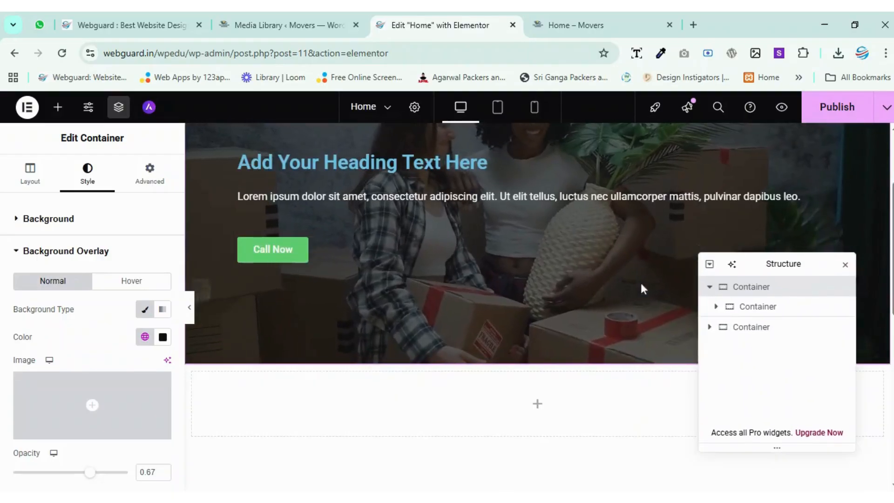
pyautogui.scroll(3, 641, 282)
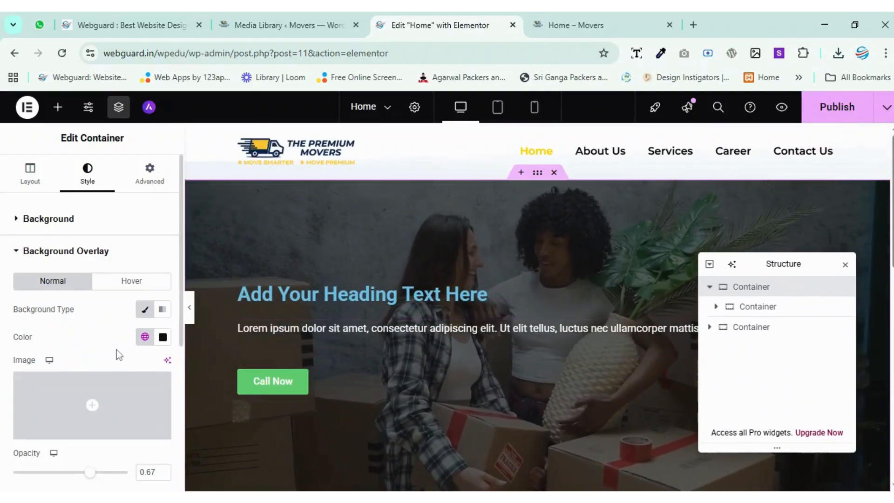
# Change the hero heading's title to "Your Heading Text Here" and open its style settings.
pyautogui.click(344, 297)
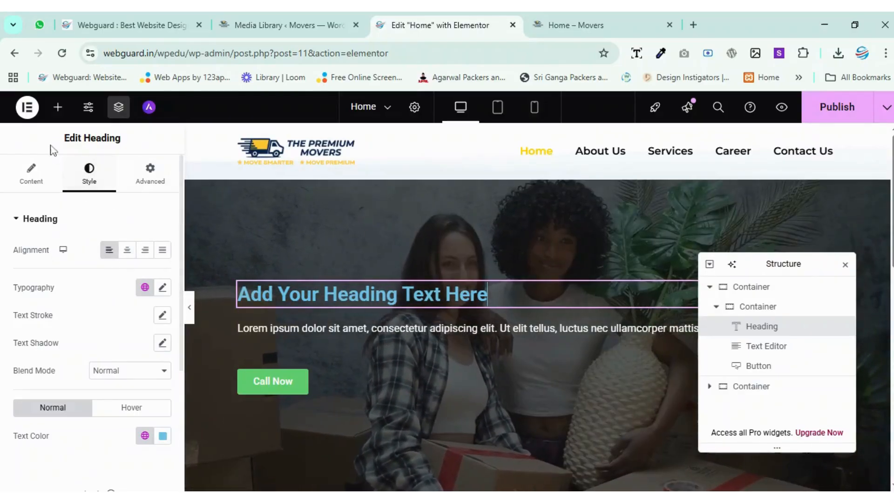
pyautogui.click(40, 185)
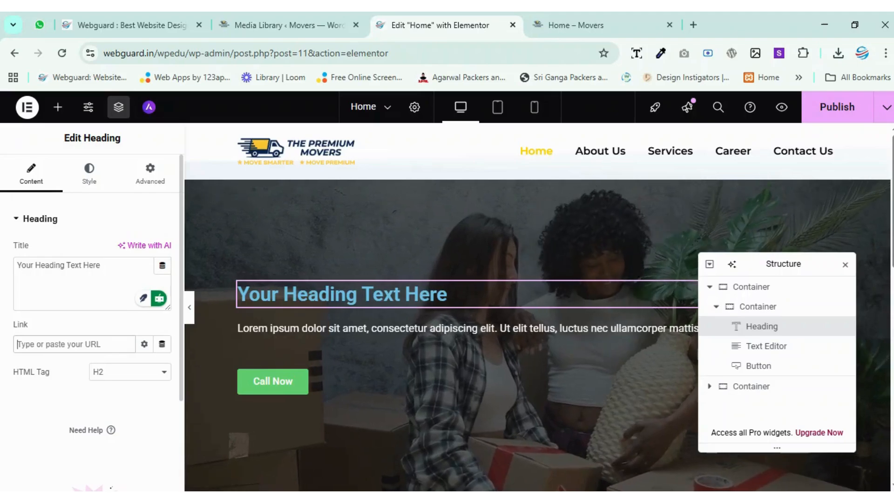
pyautogui.click(93, 179)
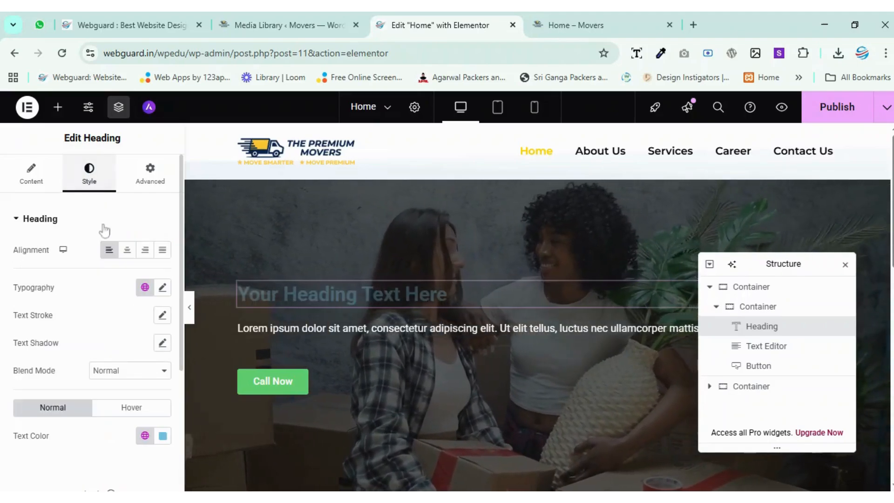
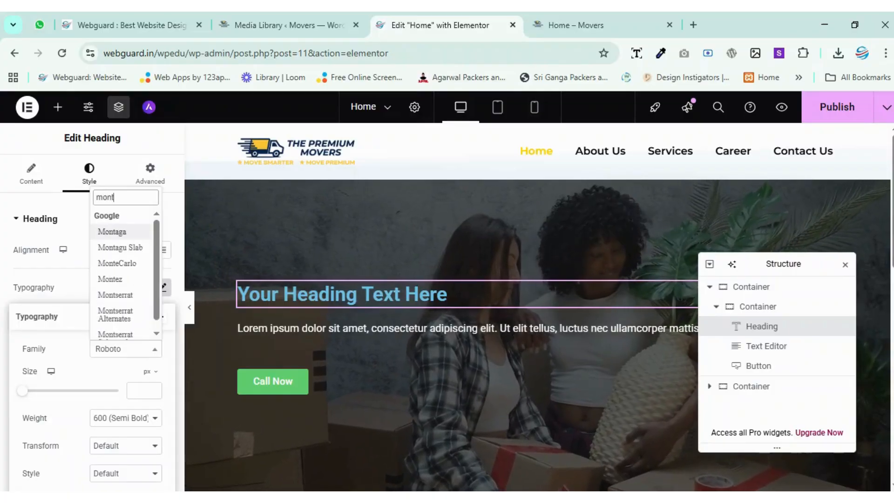
# Set the hero heading's typography to the Montserrat Alternates font at 35 px with 700 (Bold) weight.
pyautogui.write('s')
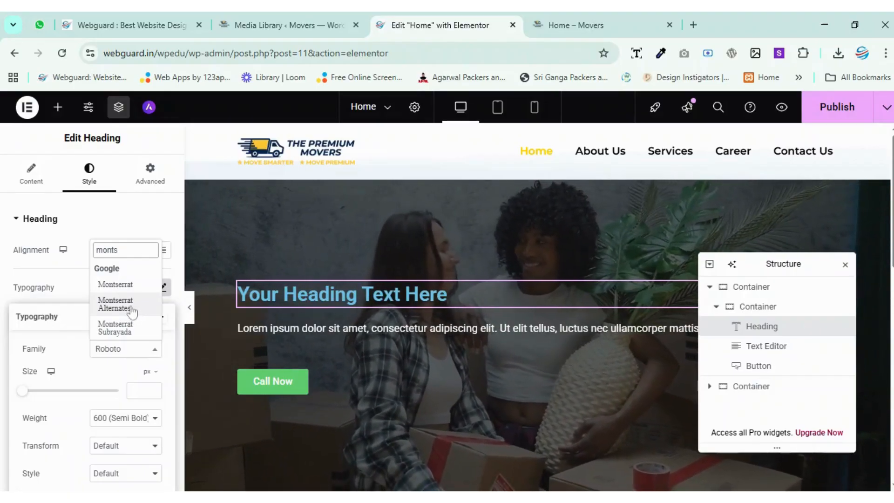
pyautogui.click(131, 311)
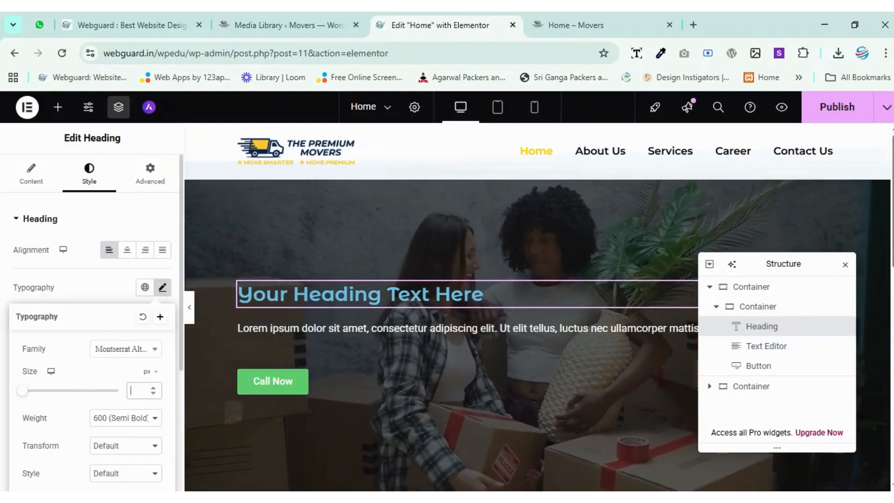
pyautogui.write('25')
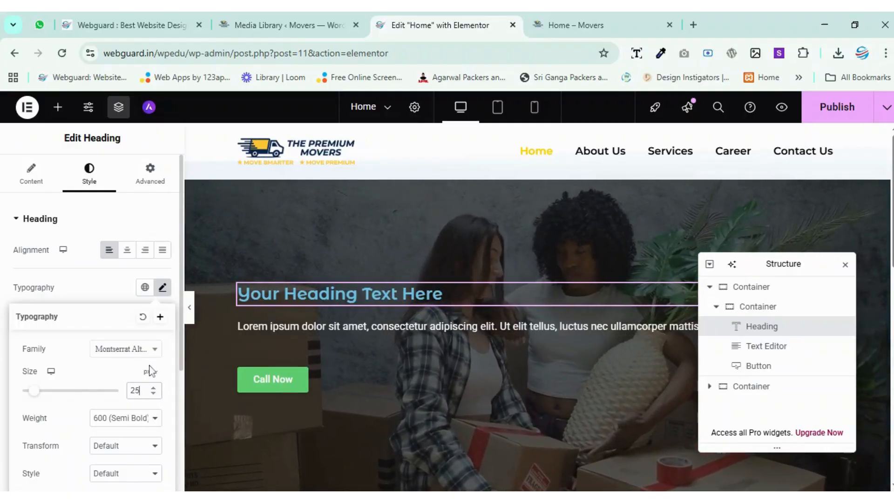
pyautogui.moveTo(135, 391); pyautogui.dragTo(117, 392)
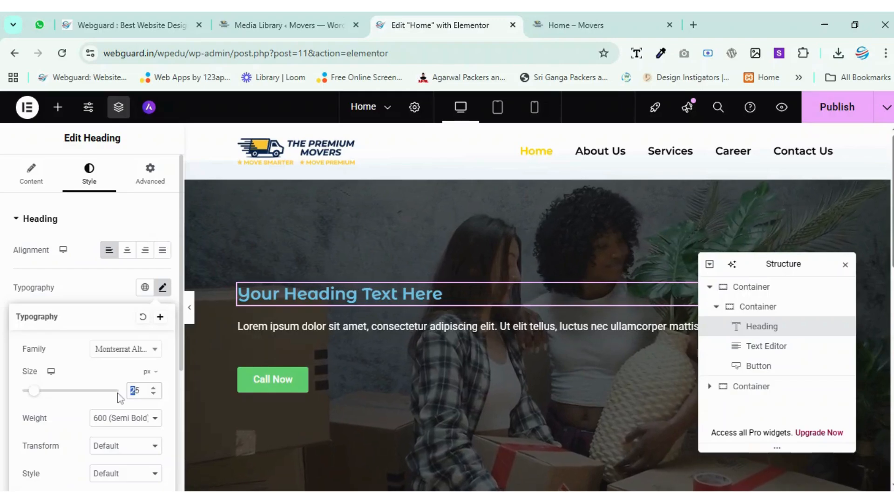
pyautogui.write('3')
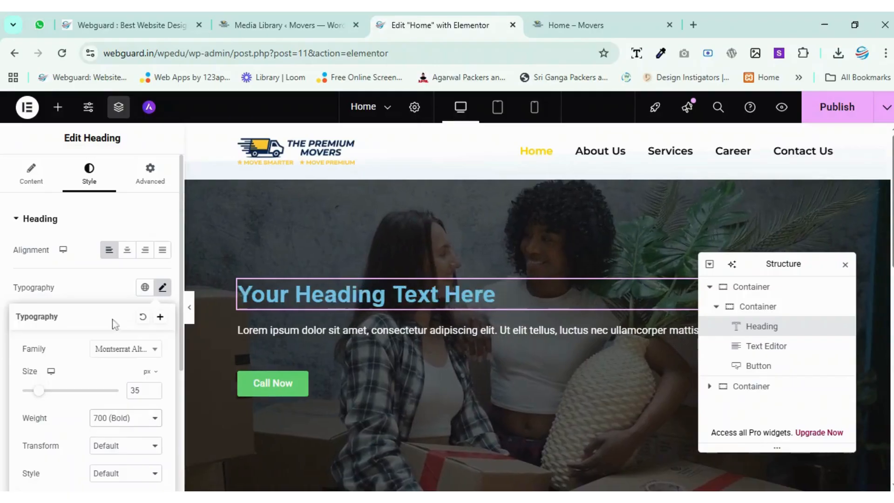
pyautogui.click(93, 289)
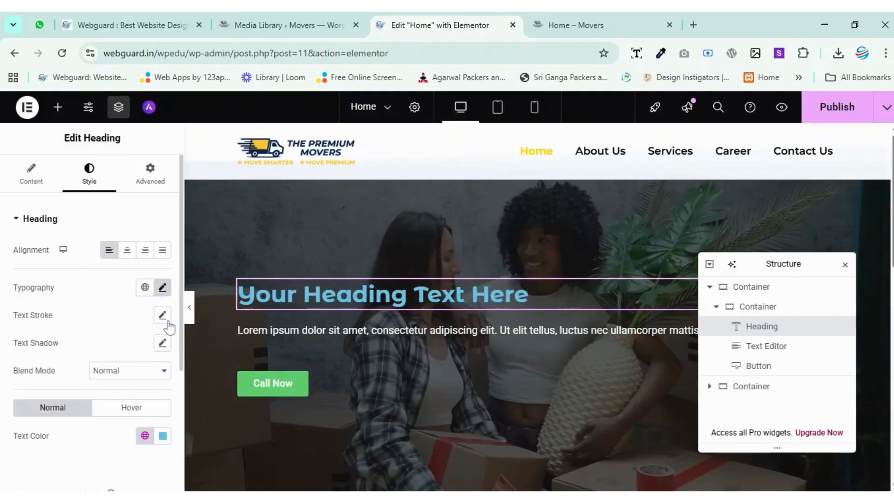
# Set the heading typography's transform to Capitalize, style to Normal, decoration to None and line height to 1.3 em.
pyautogui.click(162, 288)
pyautogui.scroll(-3, 97, 312)
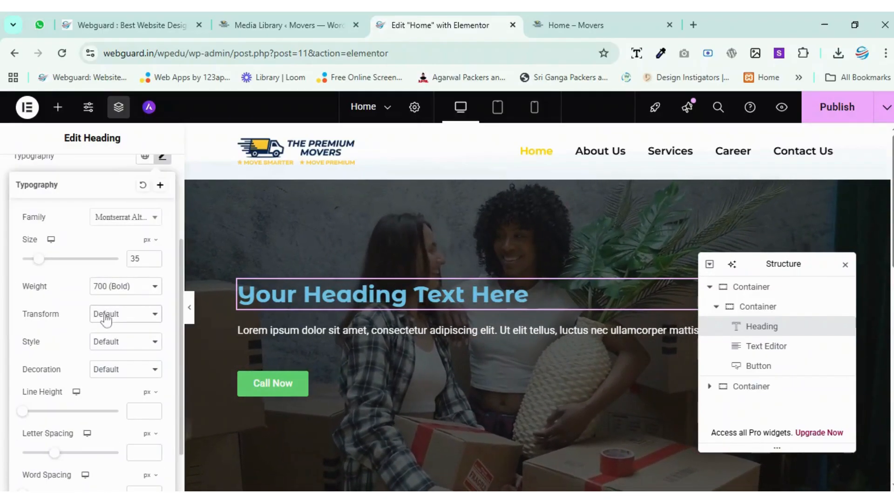
pyautogui.click(106, 315)
pyautogui.click(120, 380)
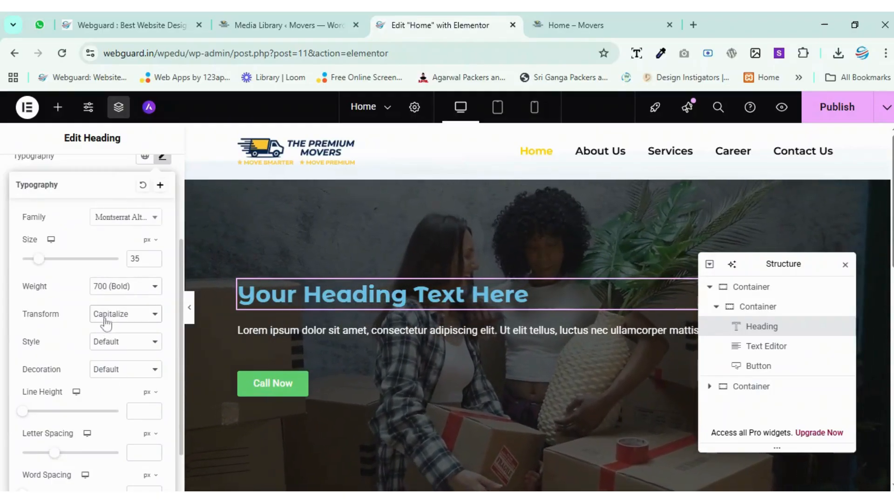
pyautogui.click(114, 374)
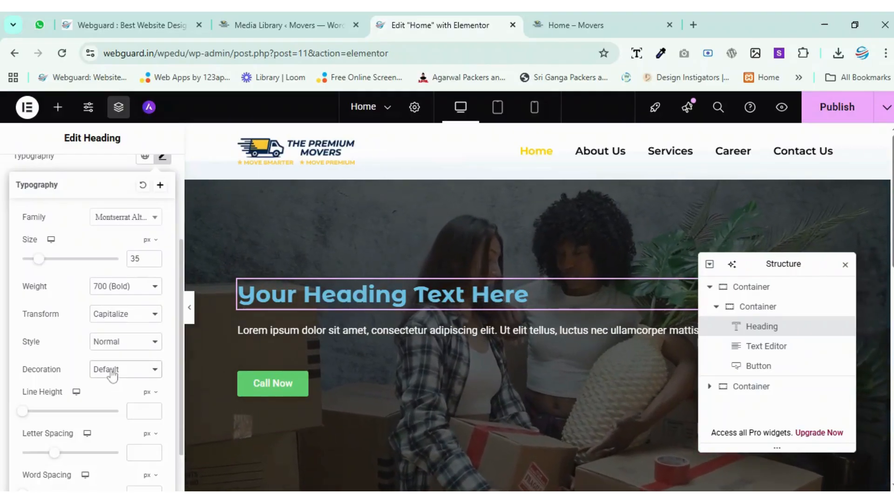
pyautogui.click(84, 427)
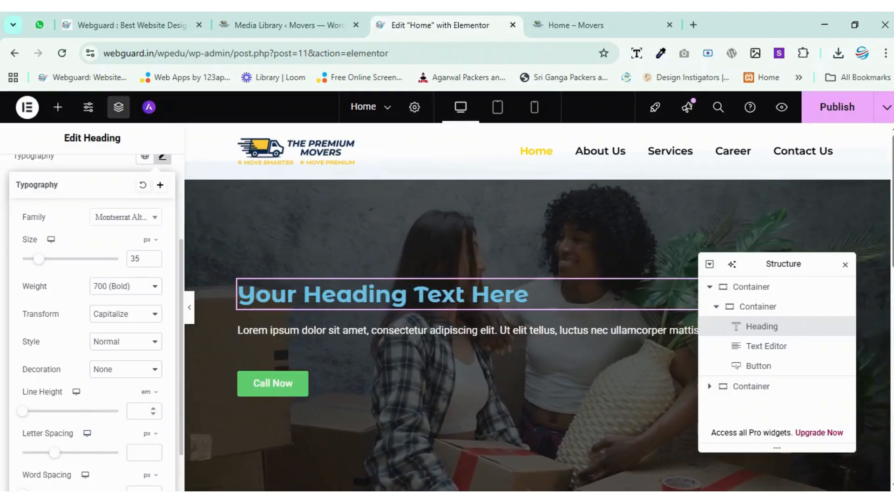
pyautogui.write('1.3')
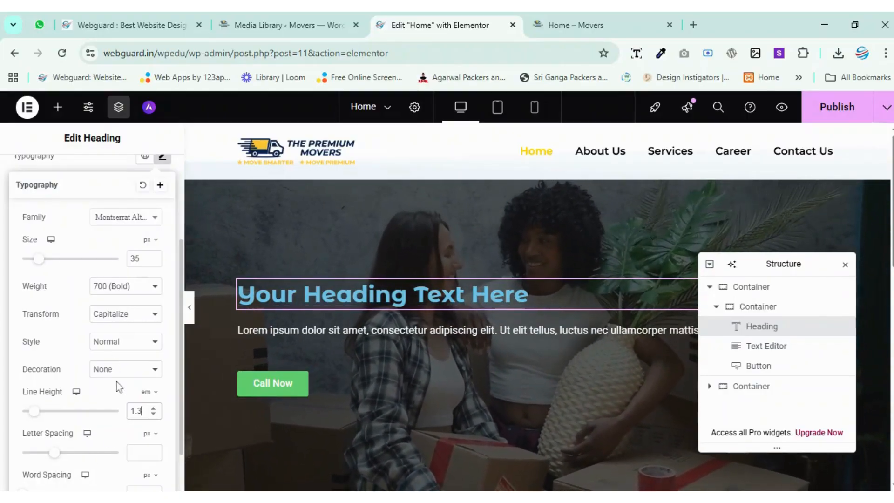
pyautogui.scroll(3, 116, 385)
pyautogui.click(97, 303)
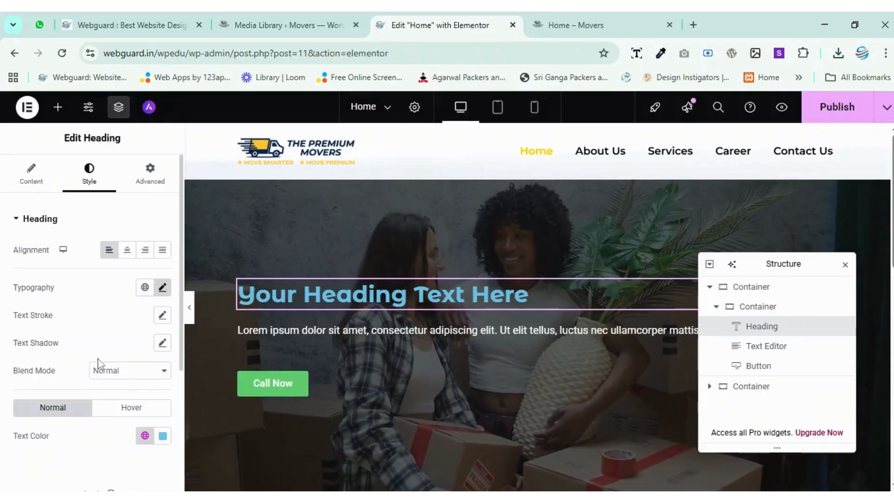
# Try the Multiply, Color and Difference blend modes on the hero heading, and set the blend mode back to Normal.
pyautogui.scroll(-2, 97, 359)
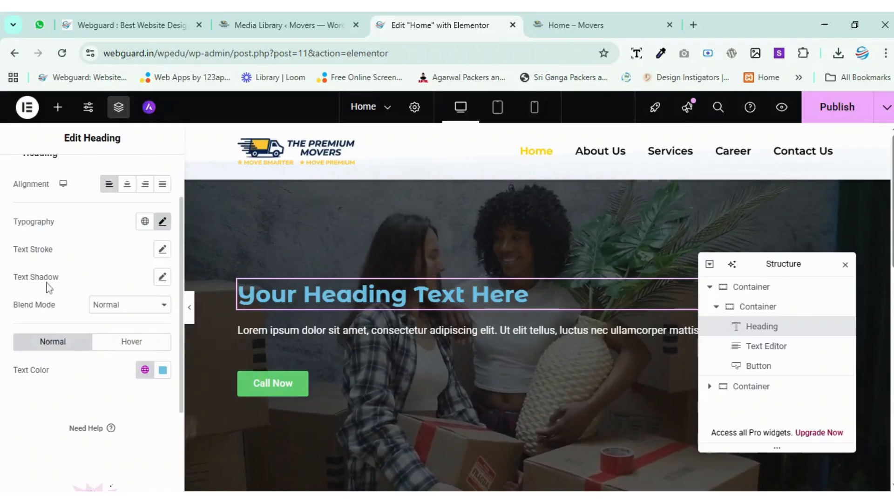
pyautogui.click(132, 306)
pyautogui.click(113, 121)
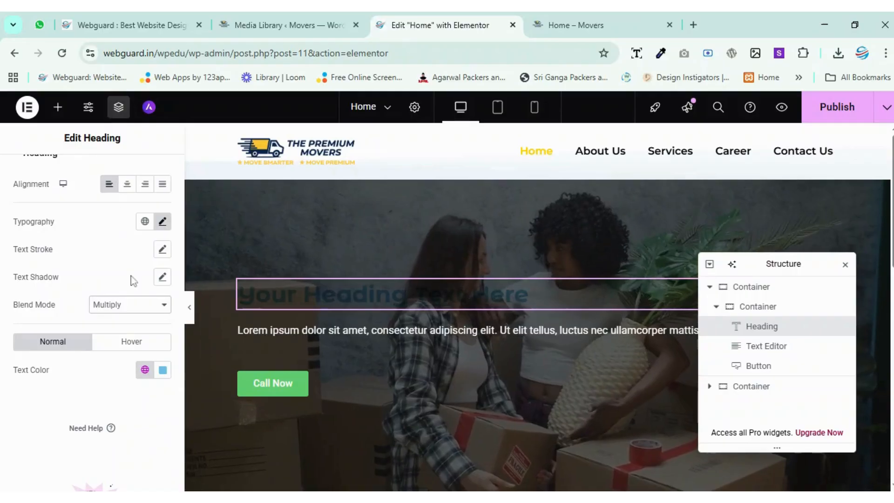
pyautogui.click(121, 229)
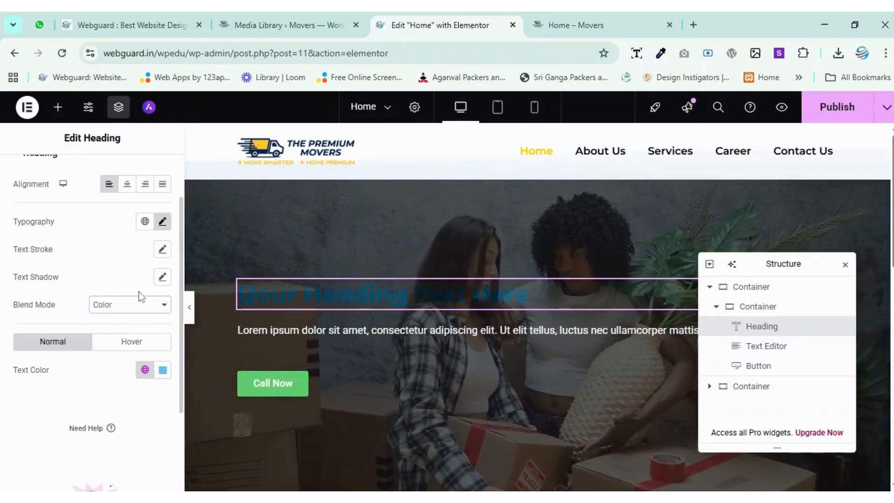
pyautogui.click(144, 305)
pyautogui.click(131, 281)
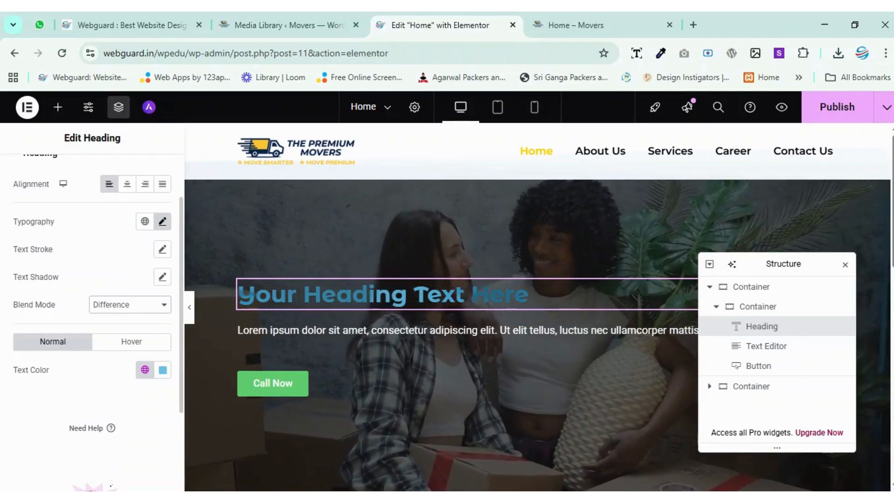
pyautogui.click(137, 301)
pyautogui.click(119, 101)
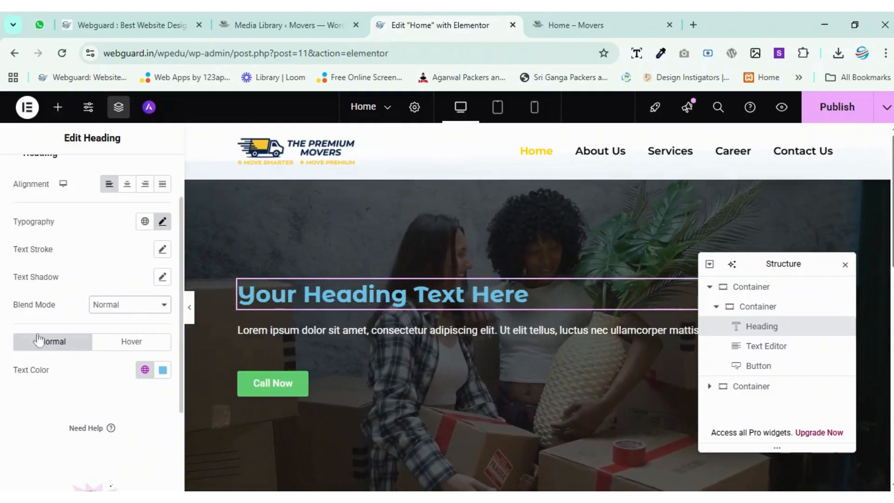
# Set the hero heading's normal-state text color to the yellow global color.
pyautogui.click(144, 369)
pyautogui.scroll(-3, 77, 233)
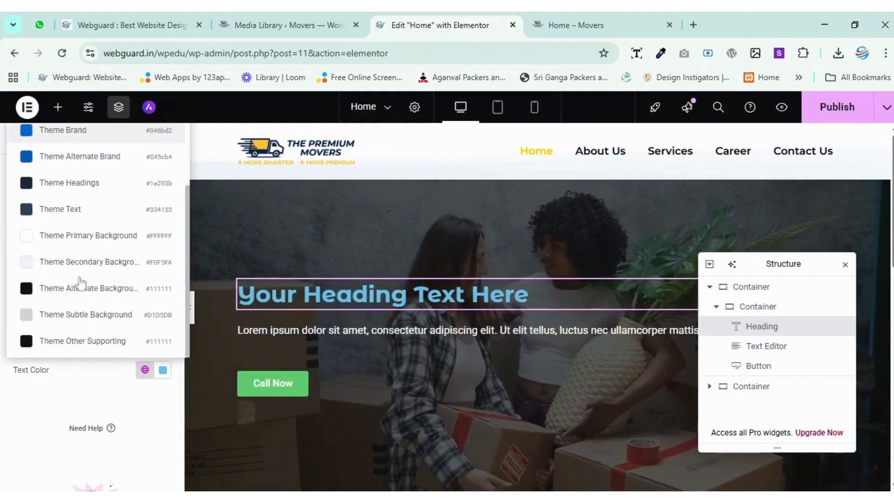
pyautogui.click(65, 244)
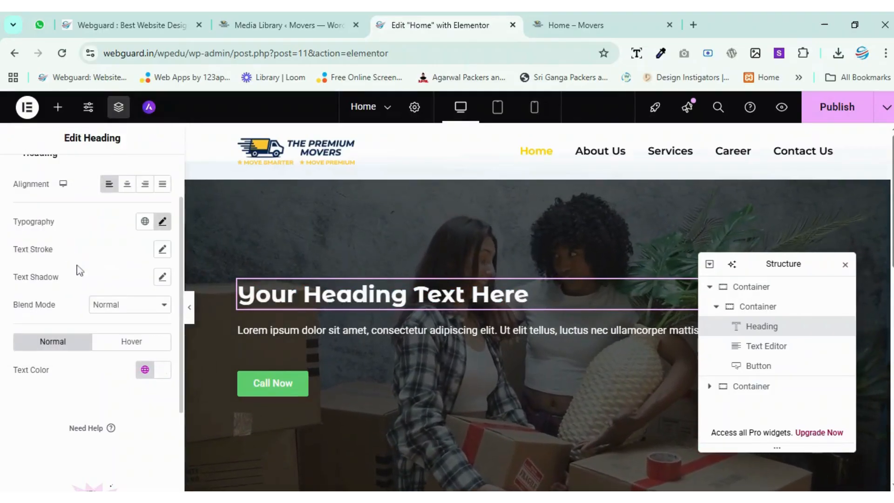
pyautogui.click(145, 369)
pyautogui.click(74, 229)
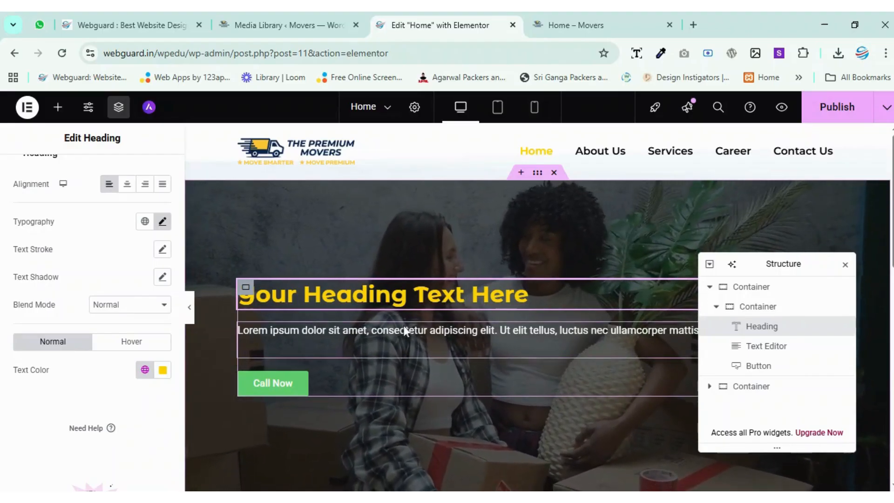
# Lengthen the hero text with repeated copies of its Lorem ipsum sentence in two paragraphs, and move the Structure window off the text.
pyautogui.click(403, 330)
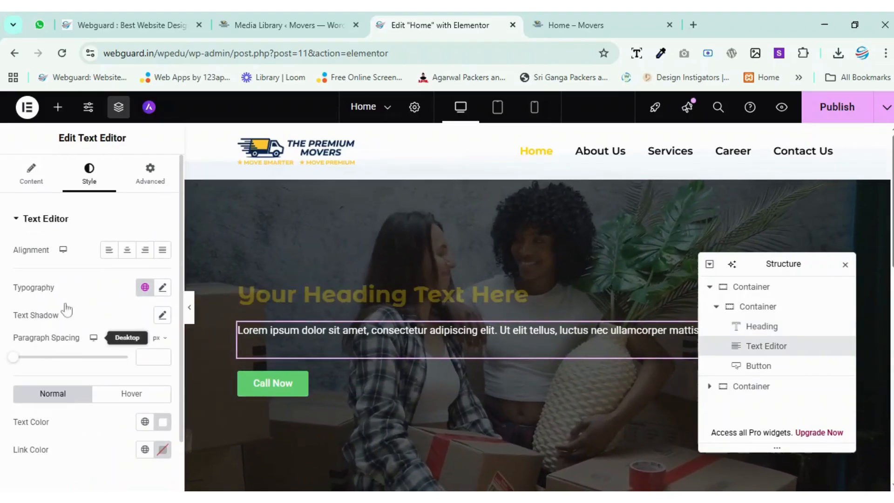
pyautogui.click(41, 180)
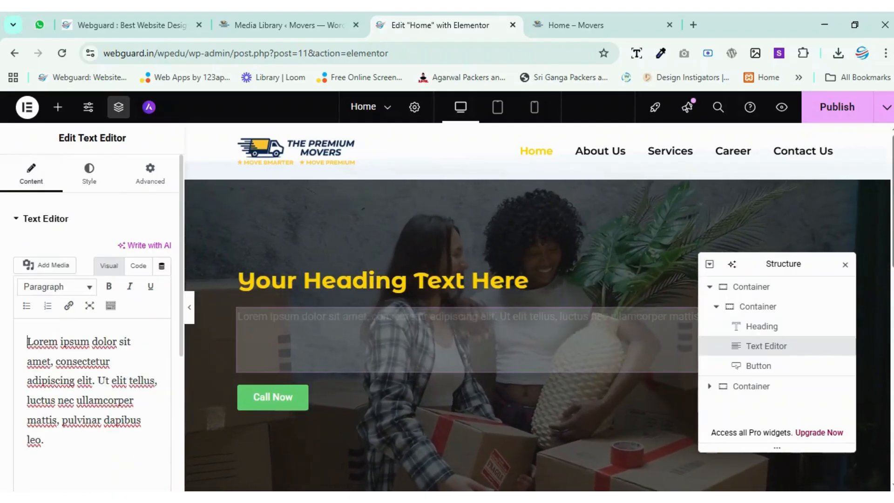
pyautogui.hotkey('ctrl', 'a')
pyautogui.hotkey('ctrl', 'c')
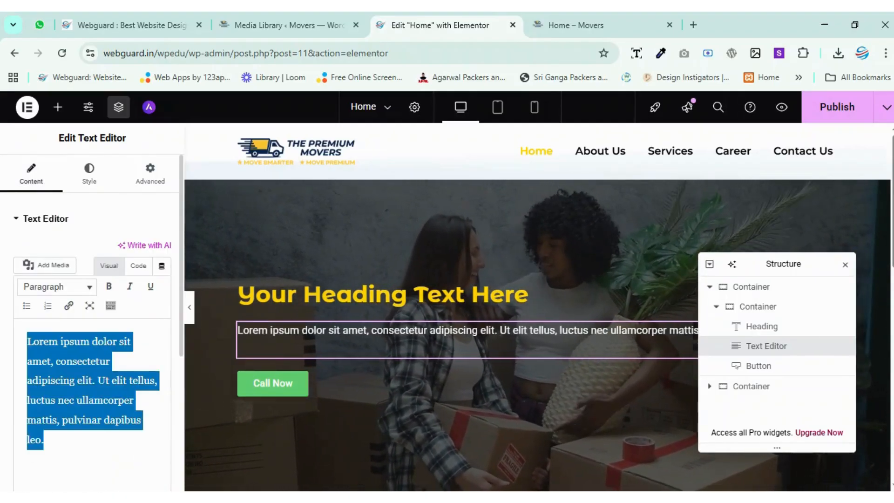
pyautogui.click(45, 440)
pyautogui.press('Return')
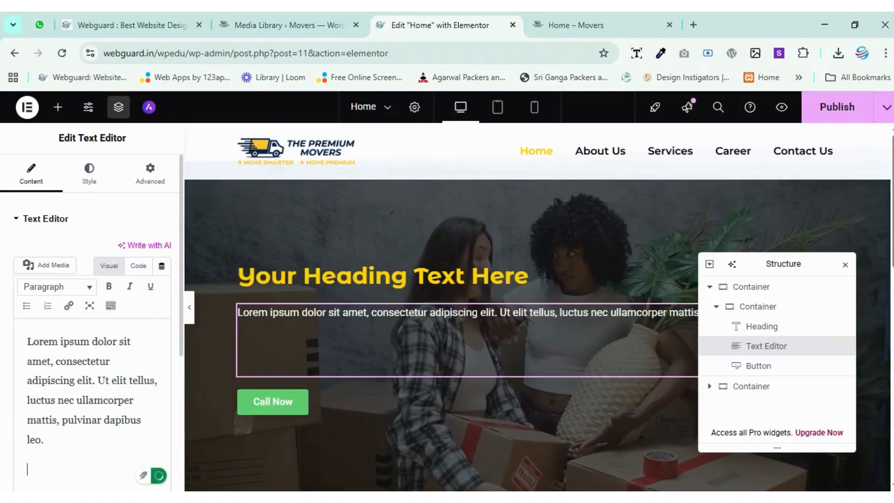
pyautogui.hotkey('ctrl', 'v')
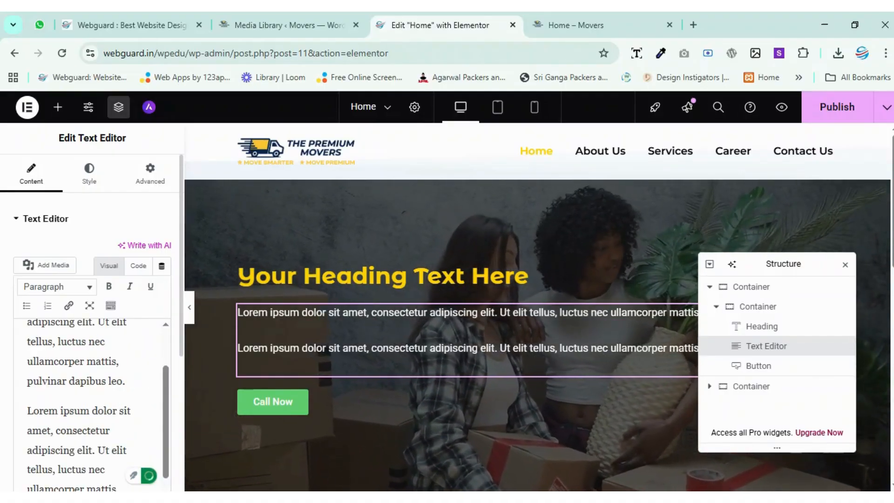
pyautogui.press('Delete')
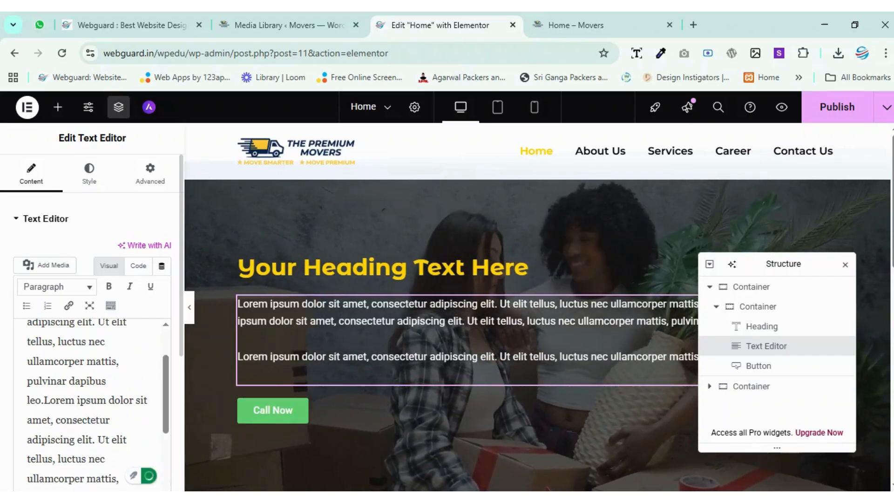
pyautogui.hotkey('ctrl', 'z')
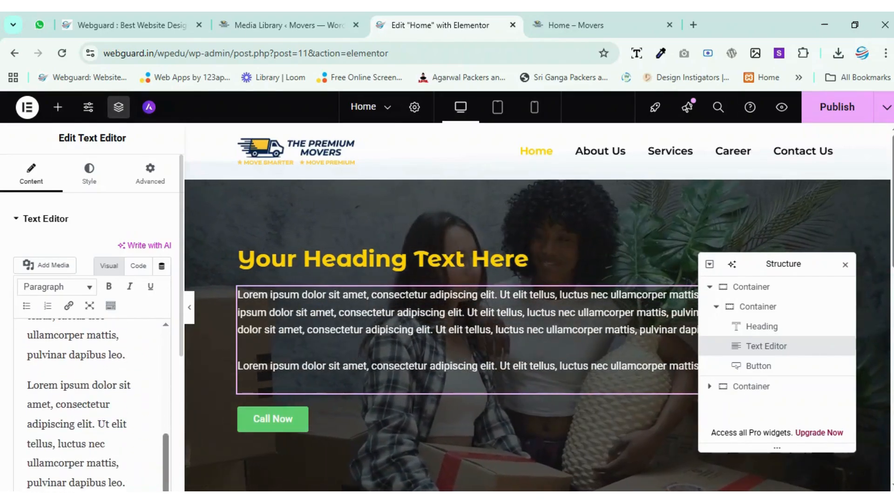
pyautogui.press('Delete')
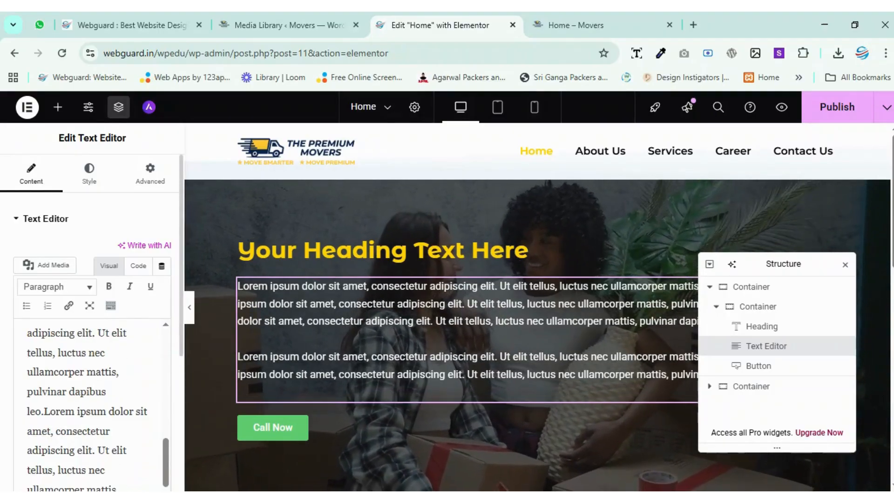
pyautogui.moveTo(766, 268); pyautogui.dragTo(748, 236)
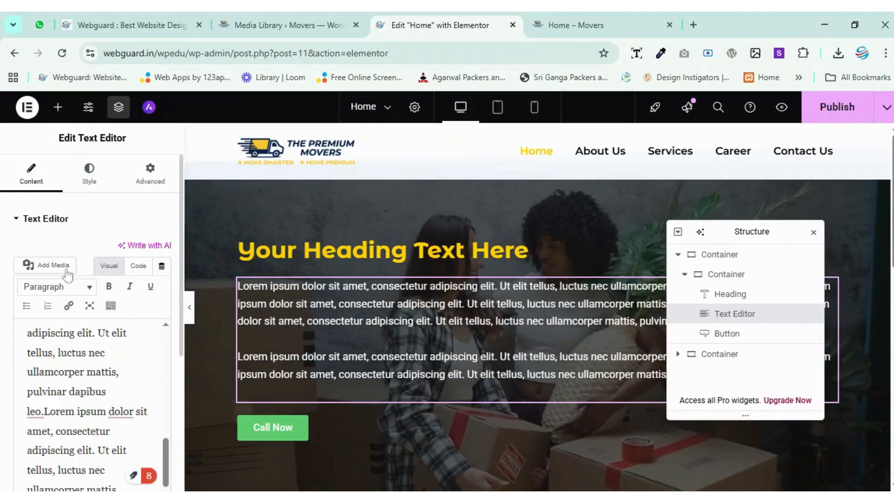
# Left-align the hero text and set its paragraph spacing to 10 px.
pyautogui.click(89, 175)
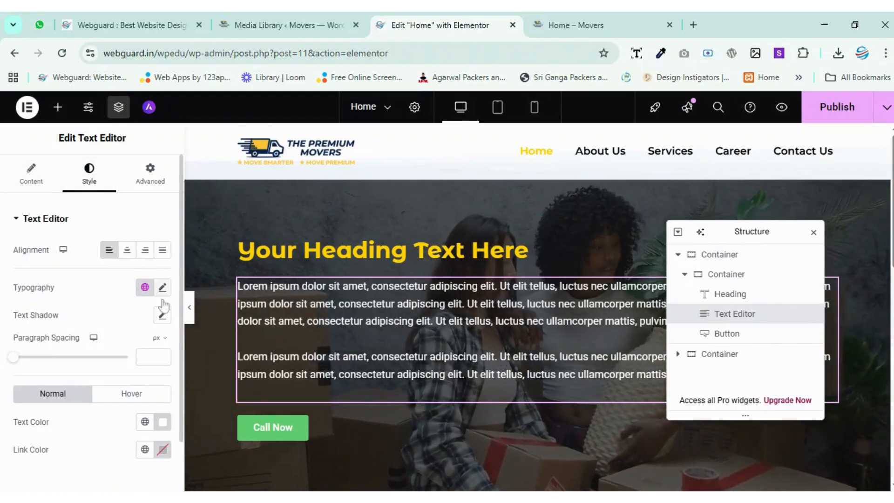
pyautogui.click(166, 357)
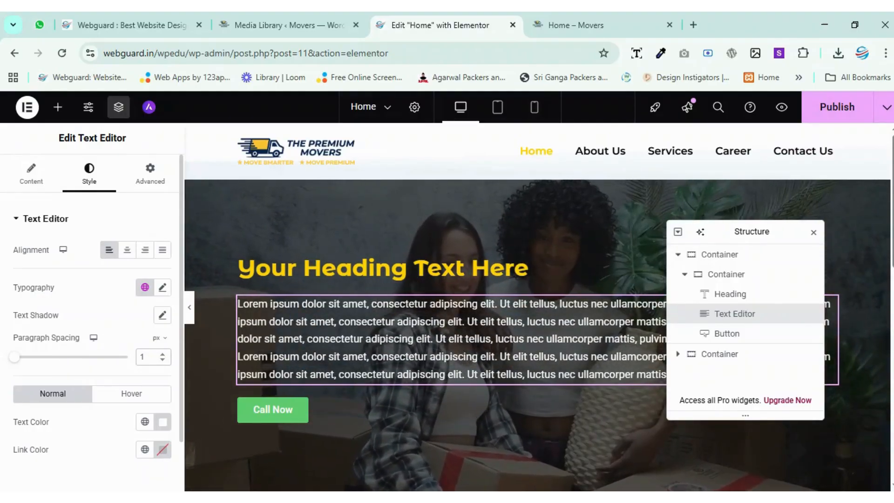
pyautogui.click(163, 355)
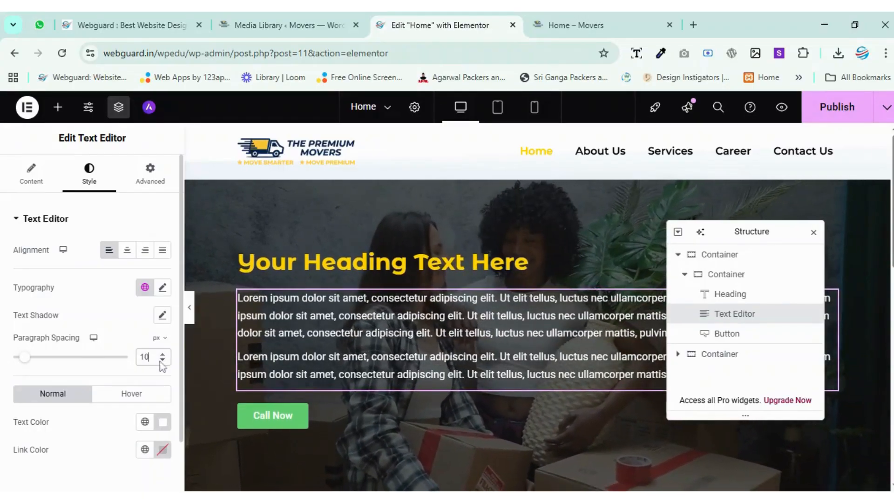
# Set the hero text's typography to Montserrat, 15 px, weight 400 (Normal), with Normal transform and style.
pyautogui.scroll(-2, 111, 348)
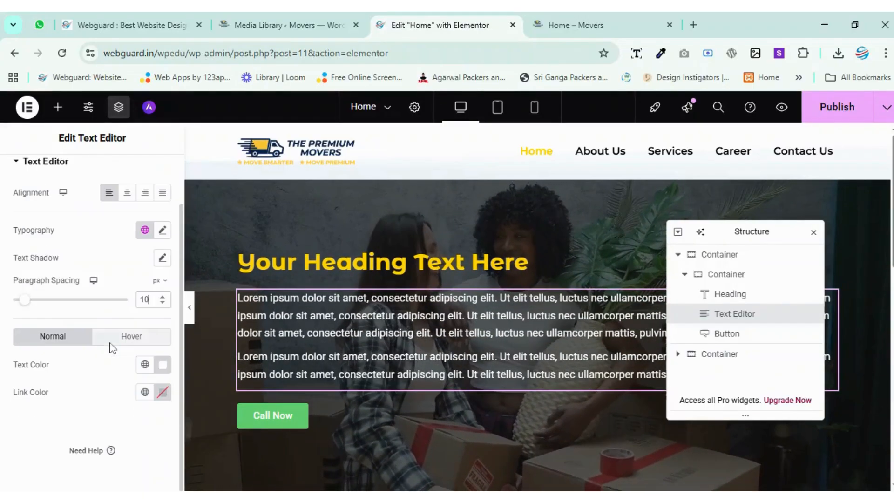
pyautogui.click(163, 230)
pyautogui.click(141, 295)
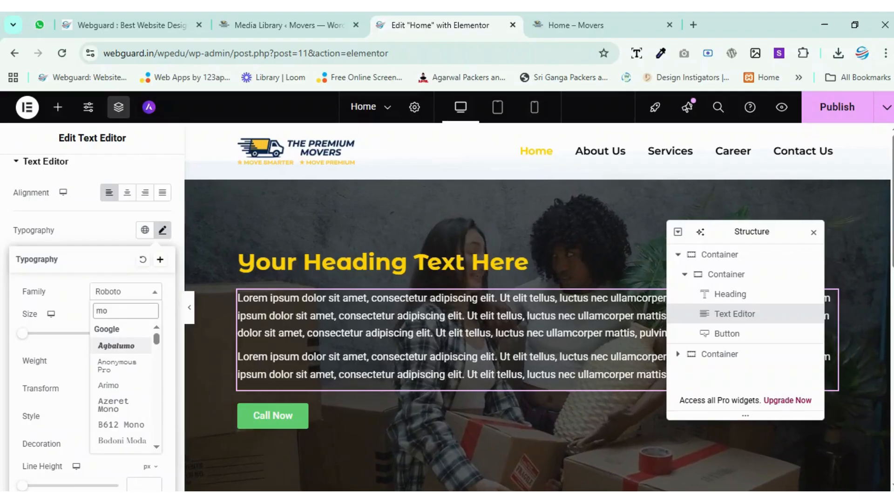
pyautogui.write('monts')
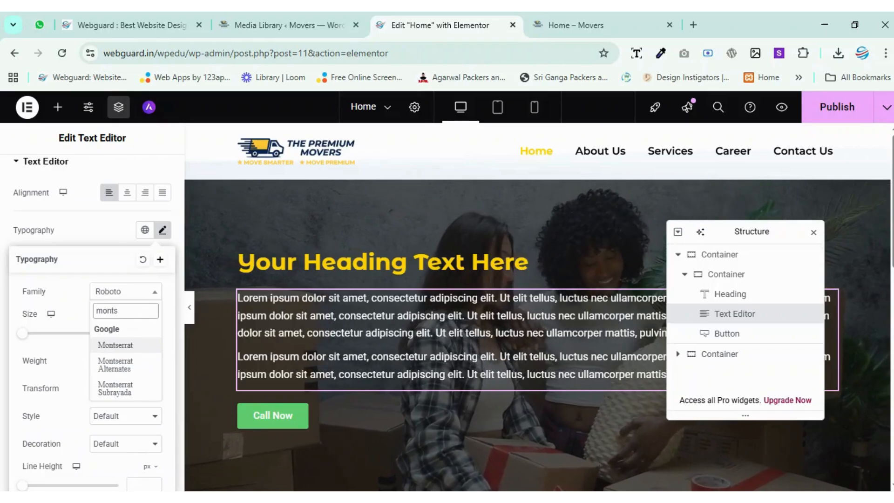
pyautogui.click(146, 347)
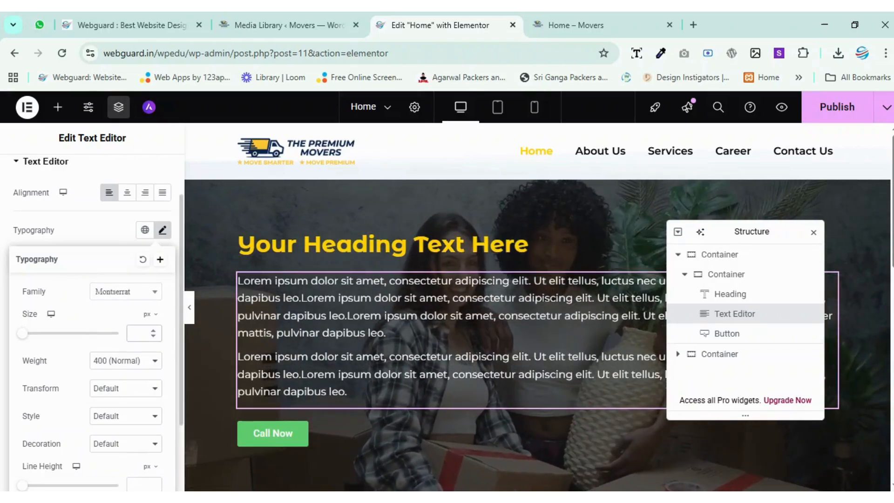
pyautogui.write('15')
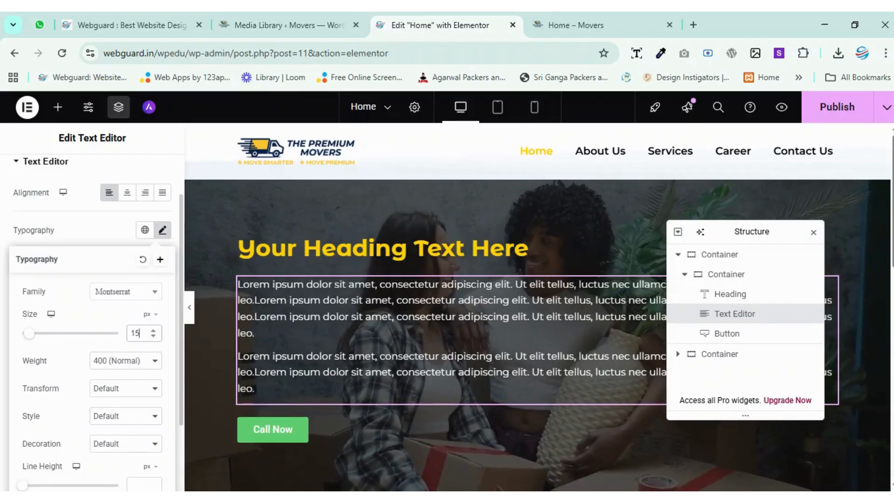
pyautogui.click(114, 238)
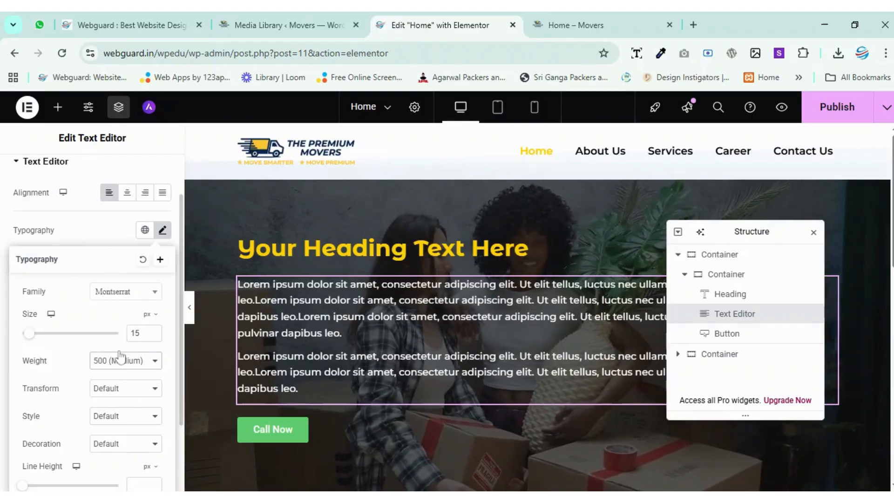
pyautogui.click(102, 298)
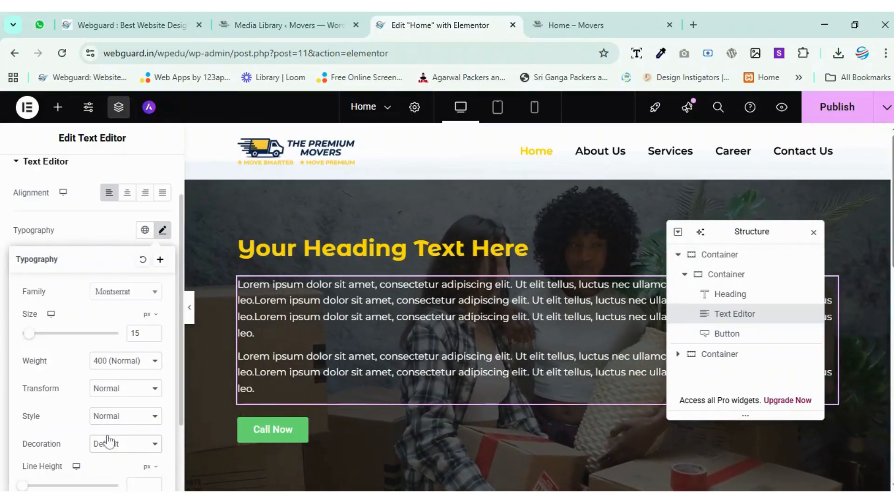
# Set the hero text's decoration to None and its line height to 1.3 em.
pyautogui.scroll(-2, 123, 417)
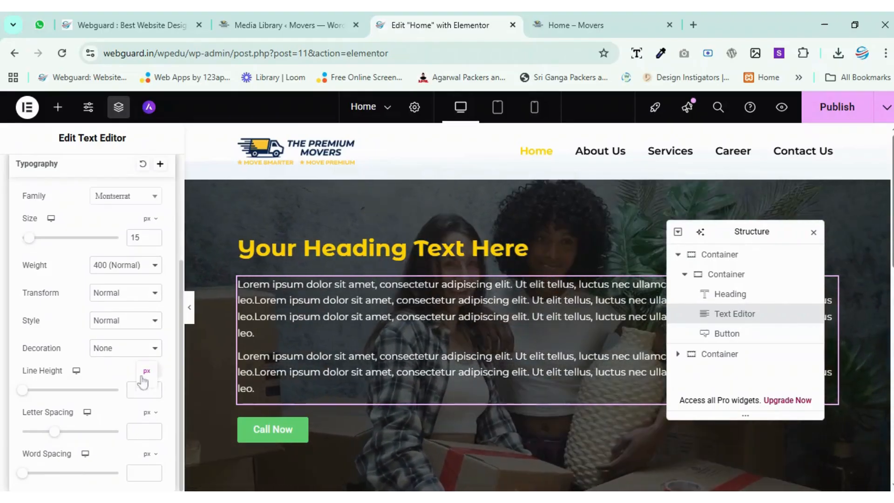
pyautogui.write('1')
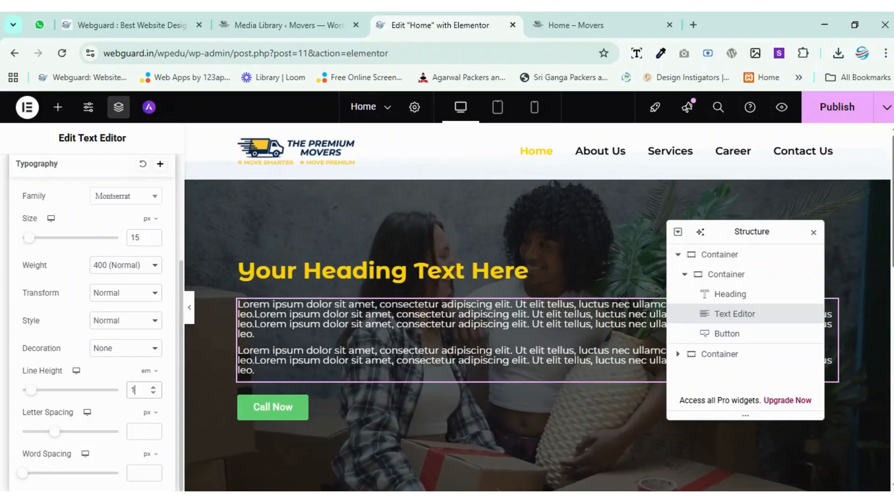
pyautogui.write('.2')
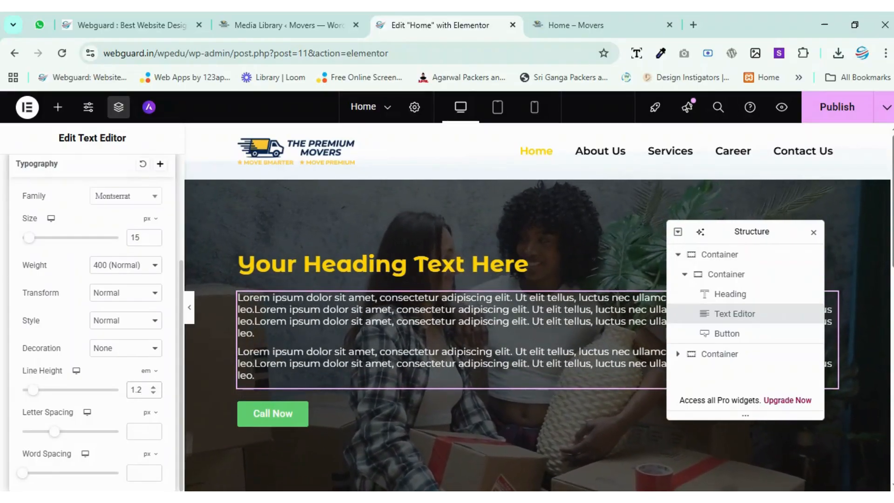
pyautogui.click(153, 386)
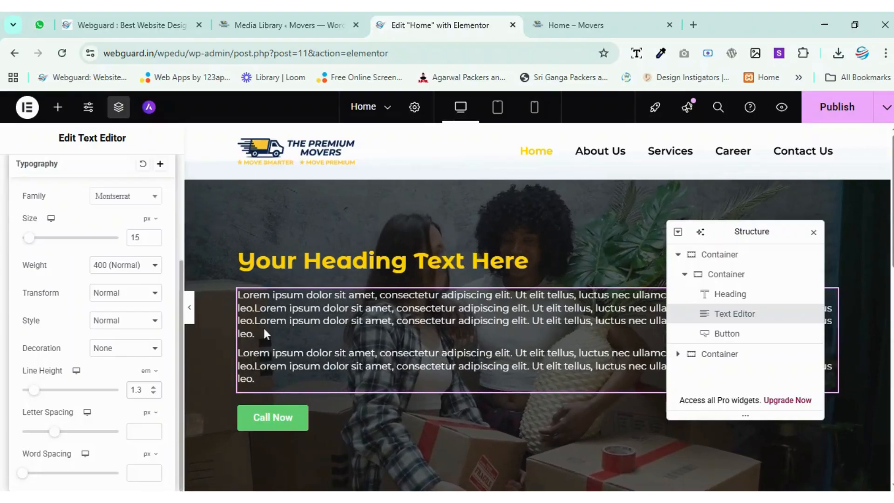
pyautogui.moveTo(768, 235); pyautogui.dragTo(469, 305)
pyautogui.scroll(-1, 655, 234)
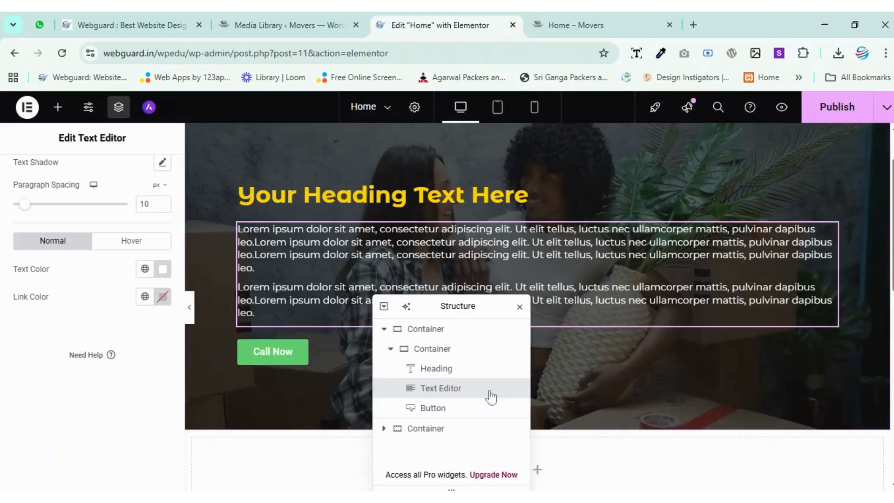
pyautogui.moveTo(452, 305); pyautogui.dragTo(762, 257)
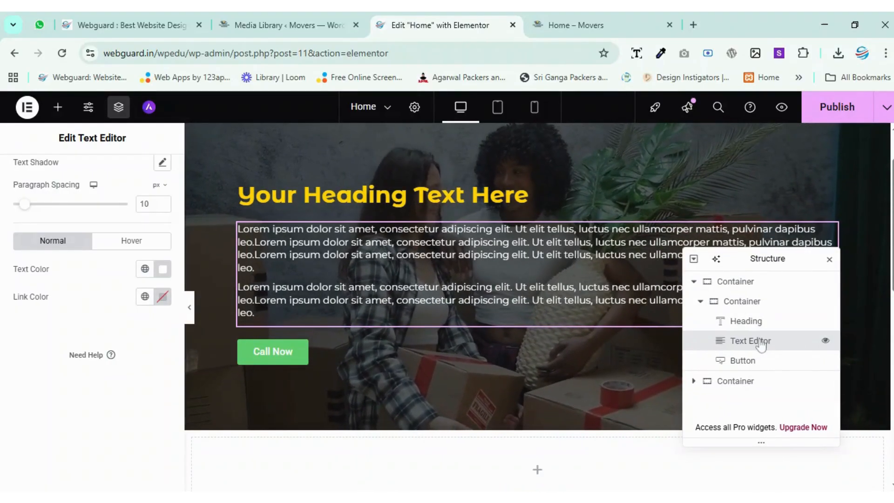
# Unlink the margin and padding values of the hero text widget.
pyautogui.scroll(3, 101, 306)
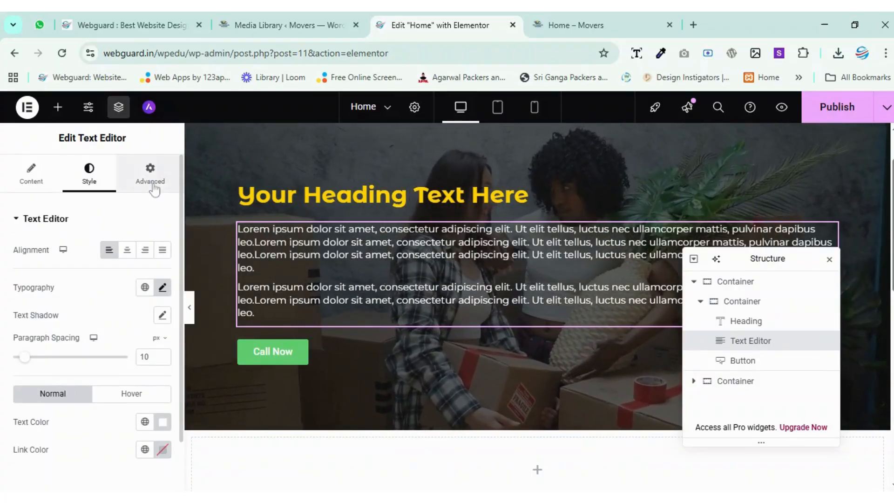
pyautogui.click(150, 175)
pyautogui.scroll(-2, 145, 205)
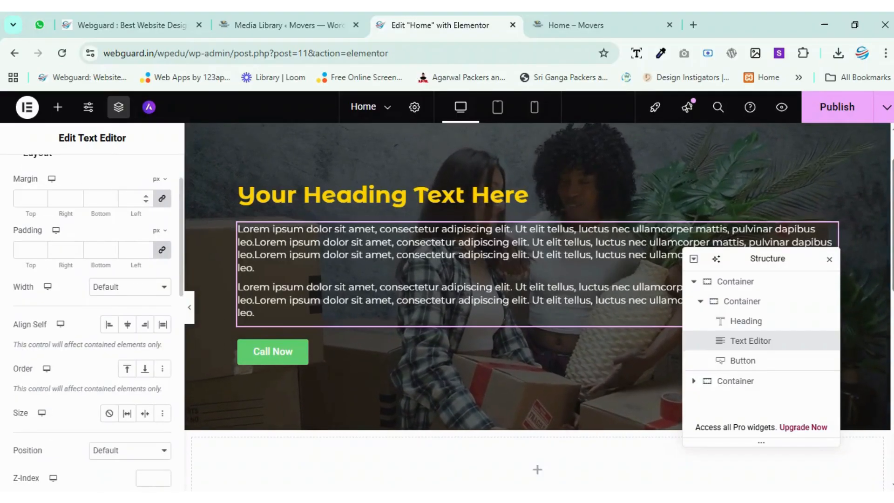
pyautogui.click(162, 198)
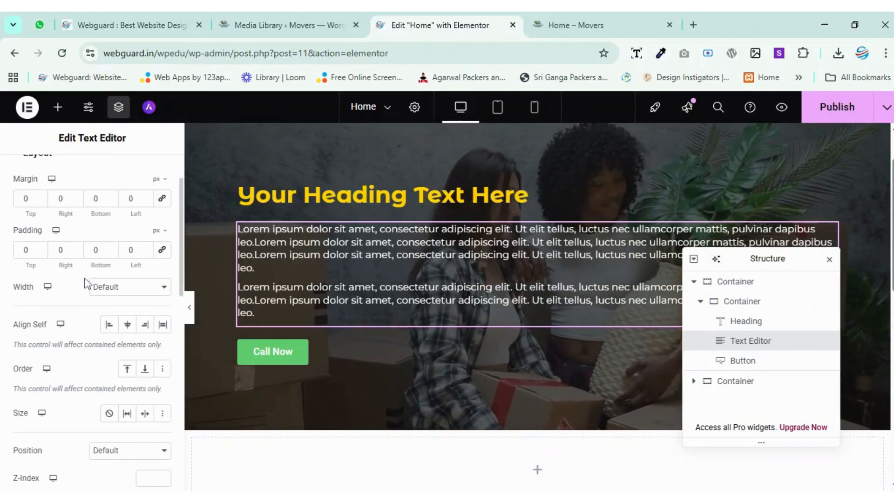
# Give the hero text widget a custom width of 50%.
pyautogui.click(130, 287)
pyautogui.click(128, 326)
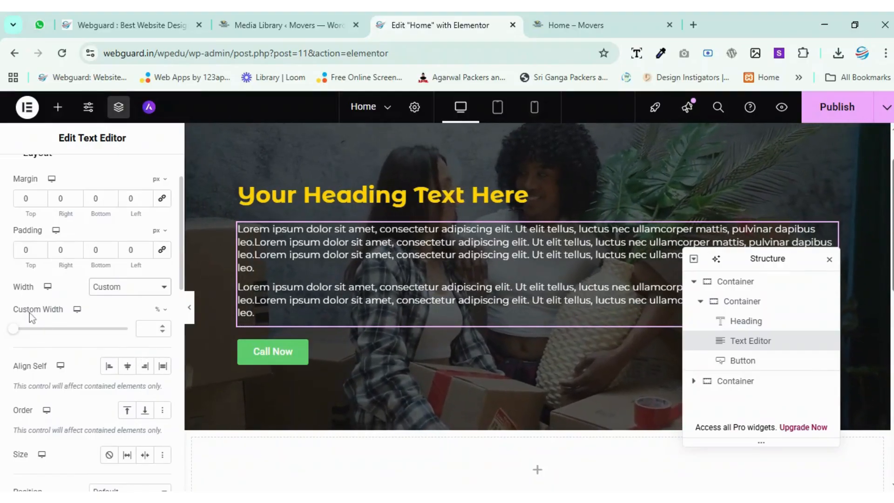
pyautogui.click(158, 310)
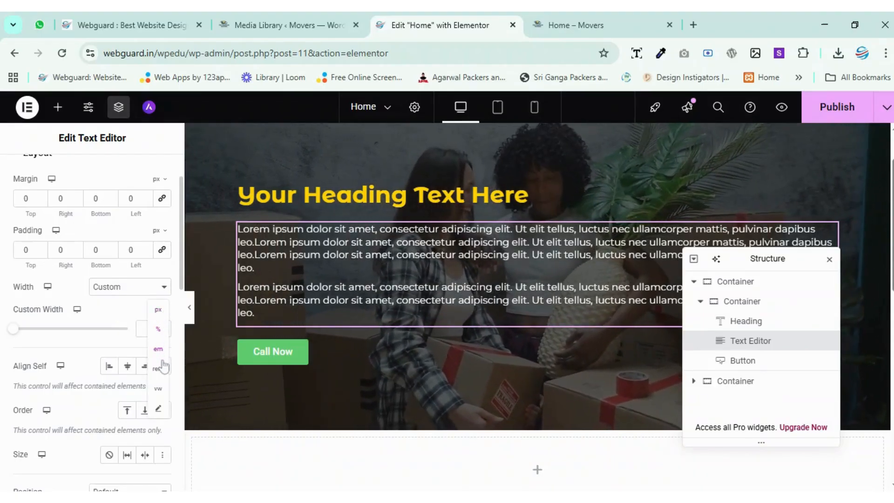
pyautogui.click(109, 308)
pyautogui.click(144, 329)
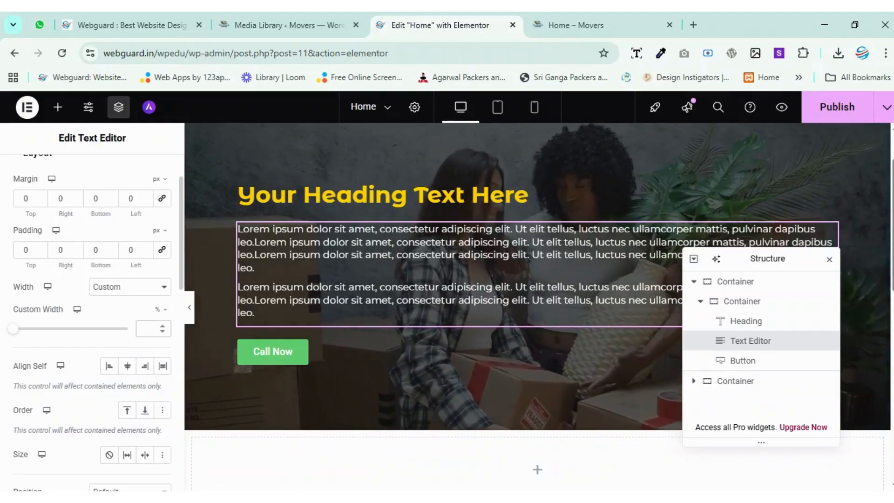
pyautogui.write('50')
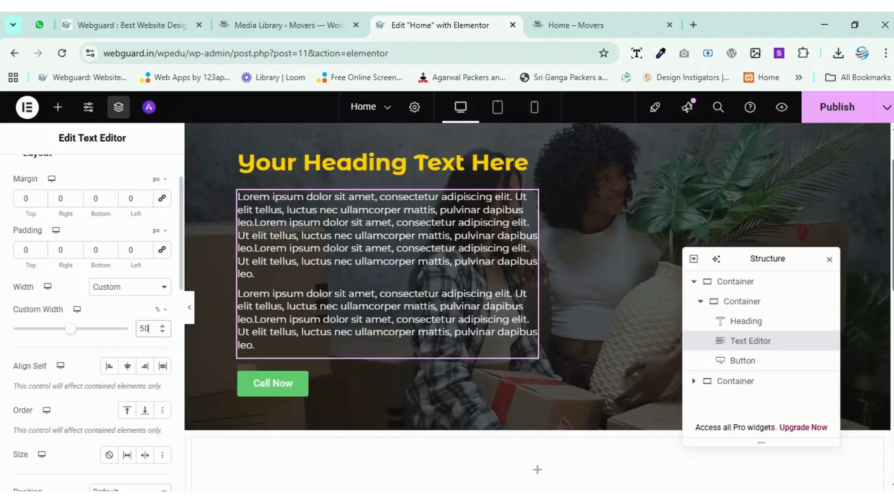
# Widen the hero text widget to a custom width of 60%.
pyautogui.scroll(2, 545, 307)
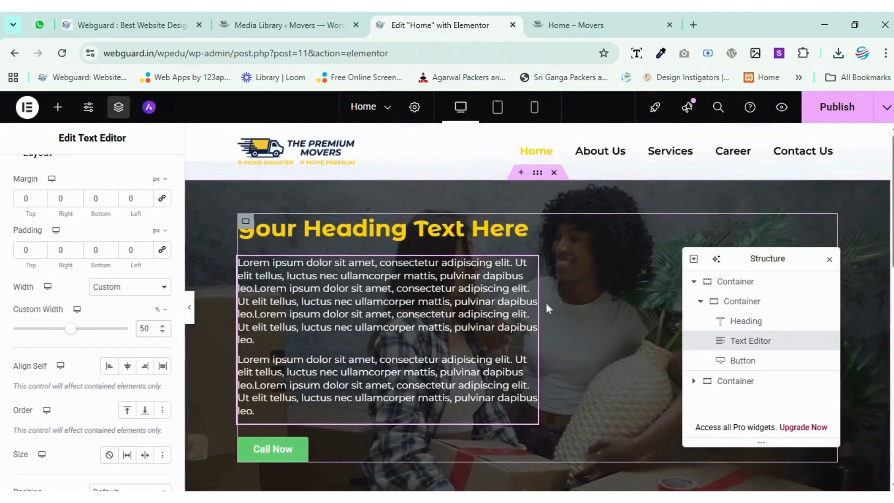
pyautogui.scroll(-4, 530, 237)
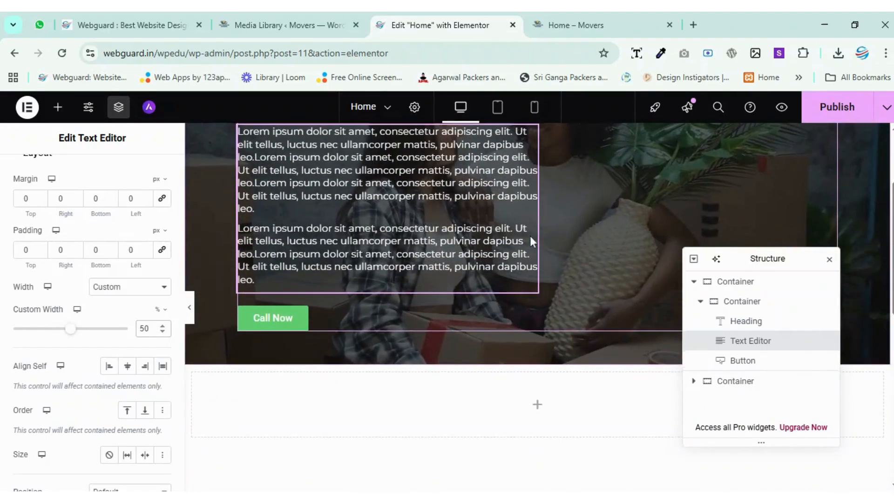
pyautogui.scroll(2, 529, 235)
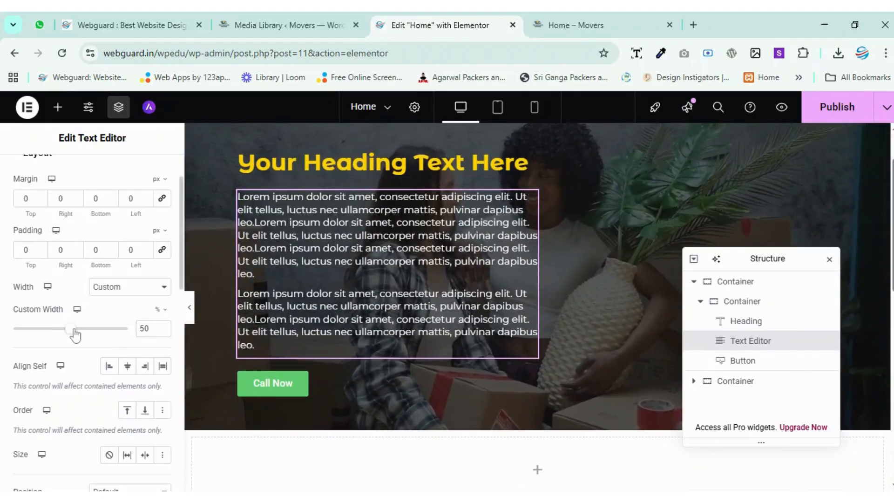
pyautogui.moveTo(74, 329); pyautogui.dragTo(84, 329)
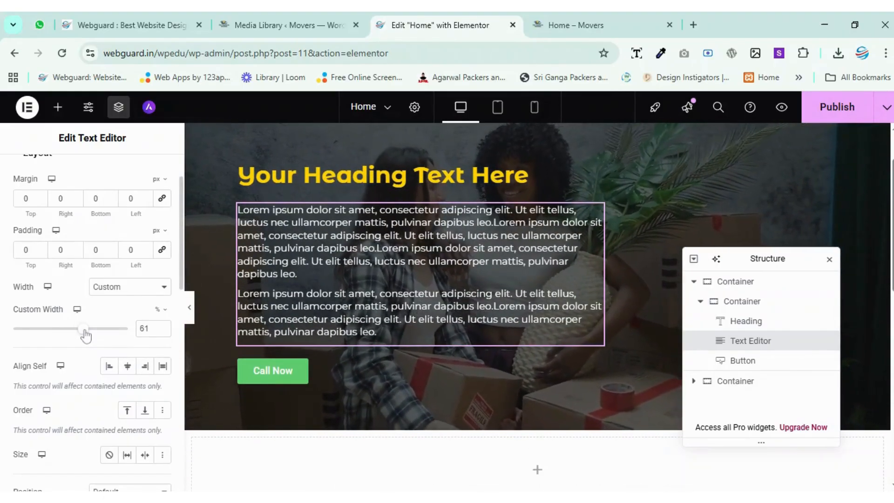
pyautogui.click(162, 332)
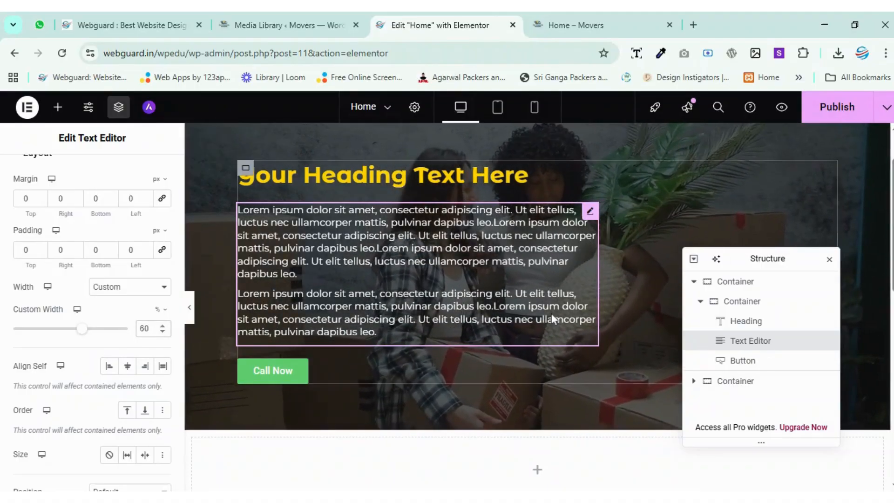
# Publish the Home page changes, and check the hero on the live Home – Movers page.
pyautogui.scroll(2, 603, 280)
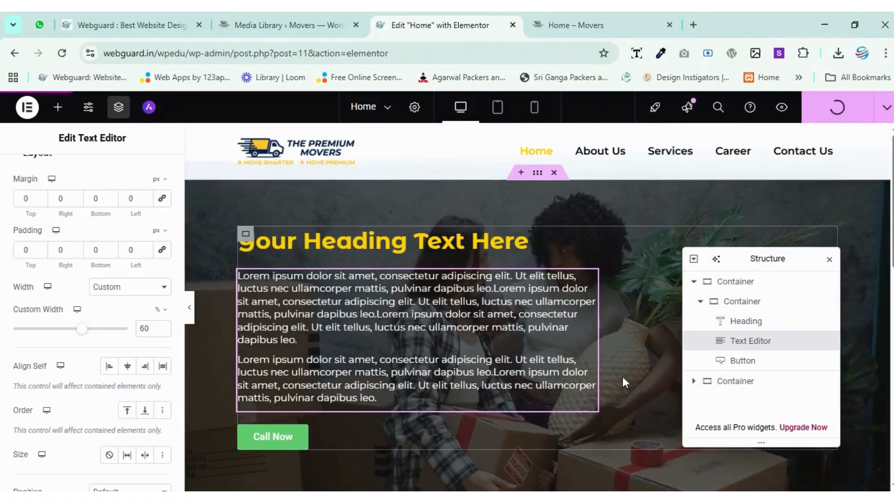
pyautogui.moveTo(738, 258)
pyautogui.mouseDown()
pyautogui.moveTo(714, 258)
pyautogui.moveTo(734, 256)
pyautogui.mouseUp()
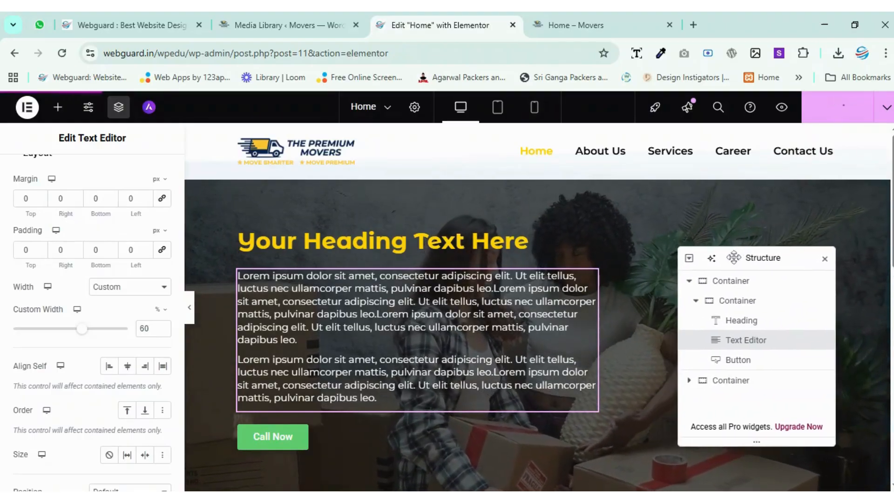
pyautogui.moveTo(682, 265); pyautogui.dragTo(308, 261)
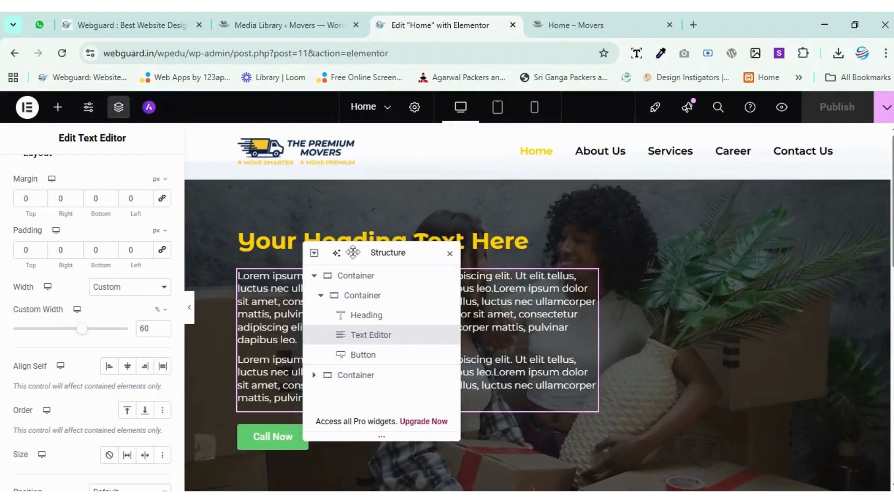
pyautogui.moveTo(388, 252); pyautogui.dragTo(632, 268)
pyautogui.click(554, 18)
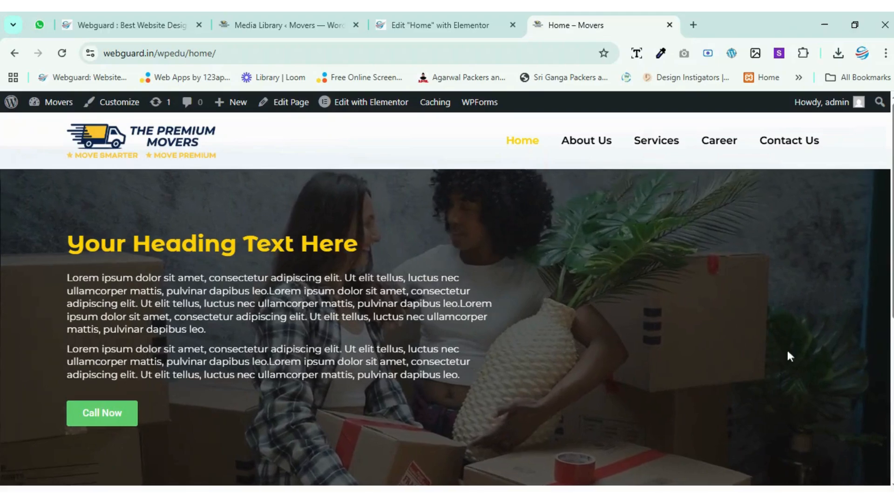
# Return to the Elementor editor and add a container below the Call Now button in the hero's inner container.
pyautogui.click(453, 23)
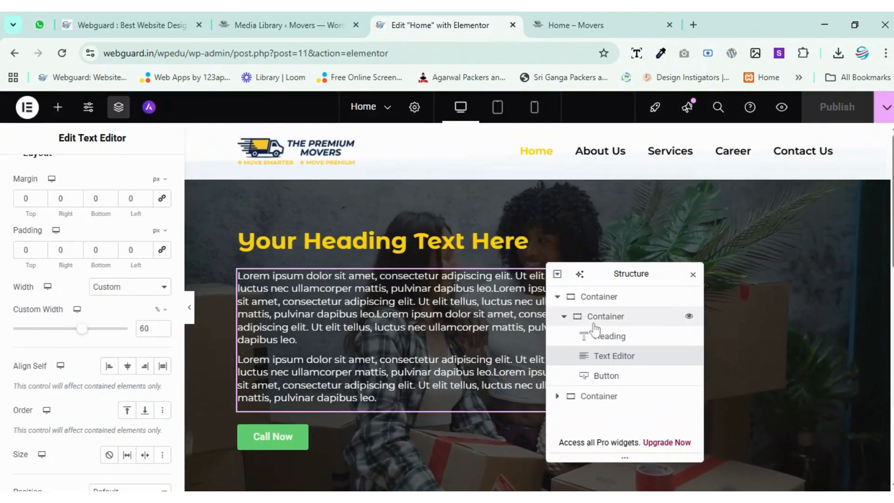
pyautogui.moveTo(611, 289); pyautogui.dragTo(750, 212)
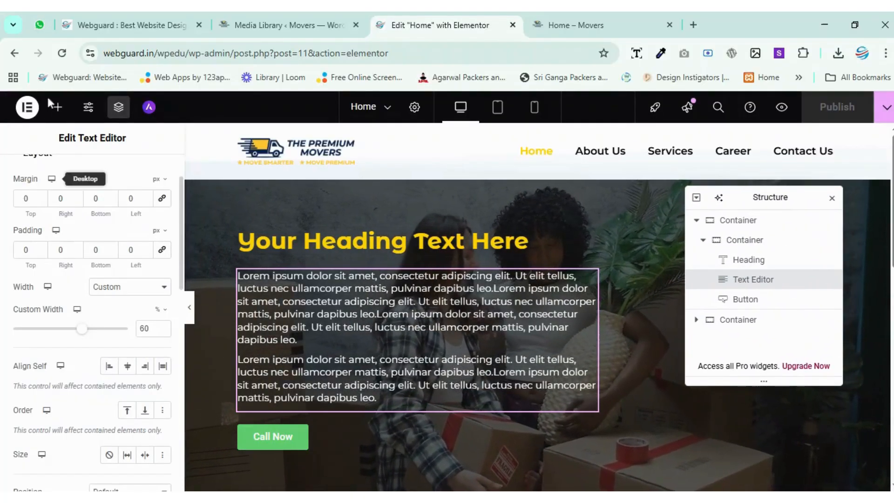
pyautogui.click(57, 108)
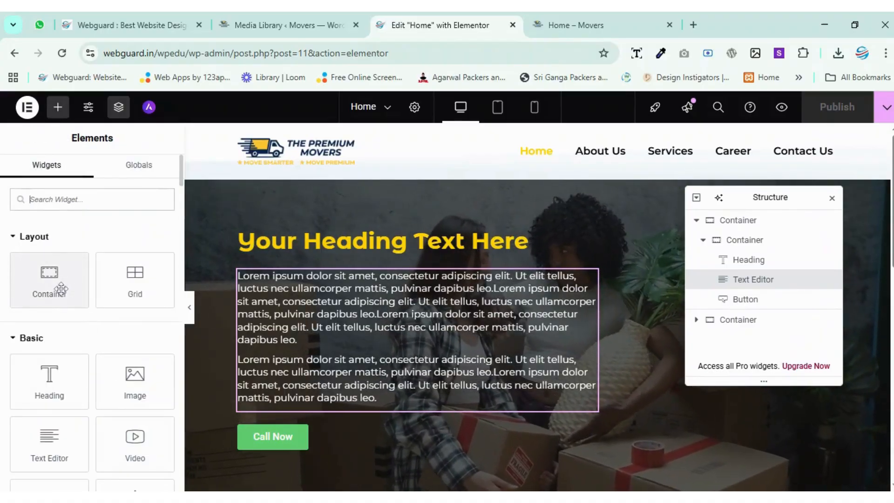
pyautogui.moveTo(49, 276); pyautogui.dragTo(537, 449)
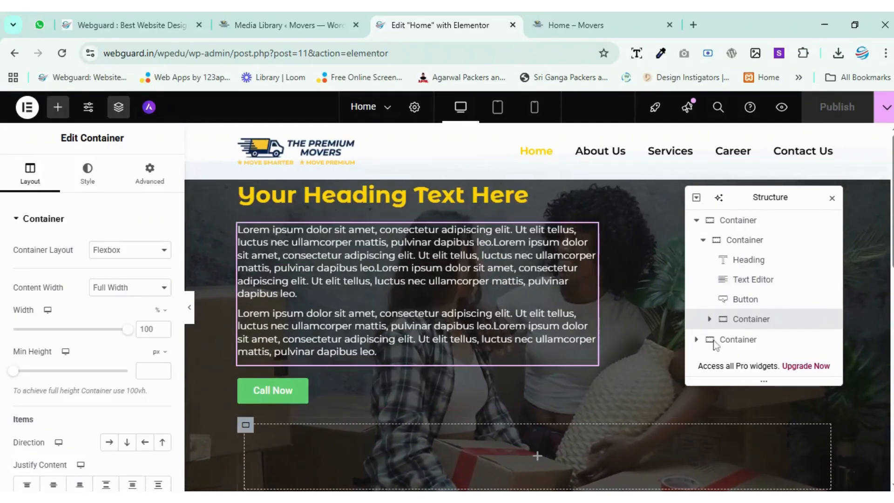
# Duplicate the empty container below the Call Now button.
pyautogui.scroll(-1, 528, 329)
pyautogui.rightClick(769, 320)
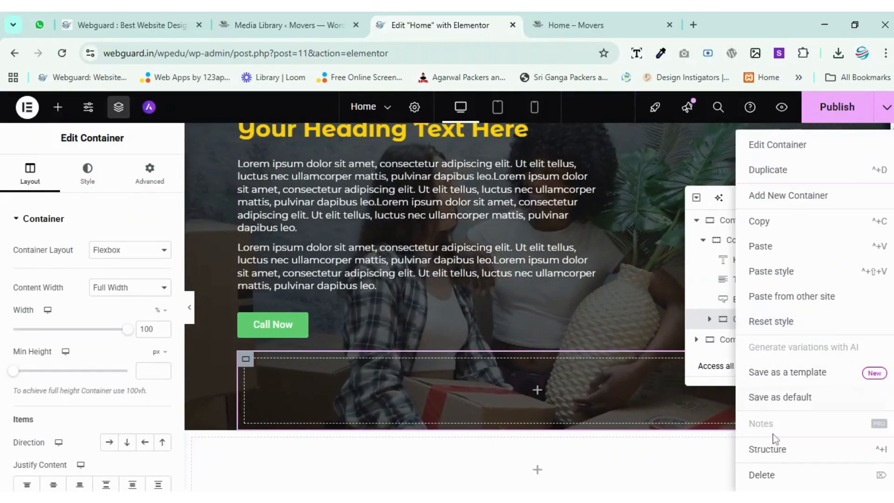
pyautogui.click(768, 169)
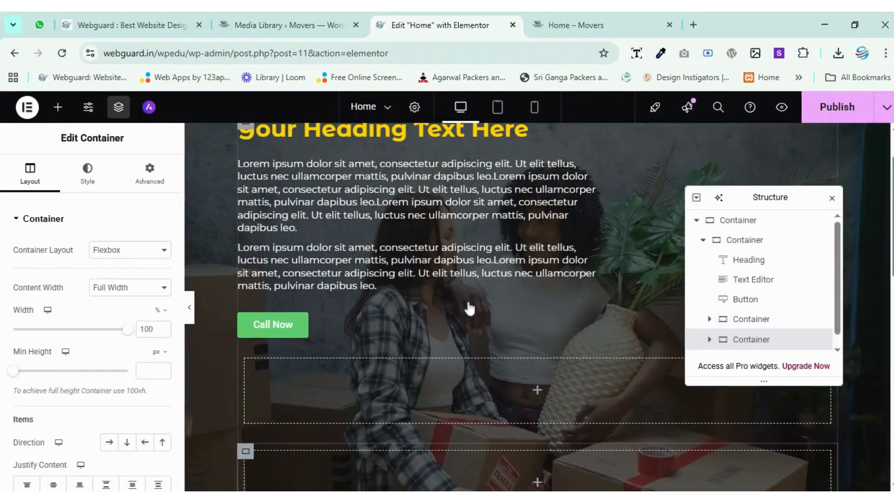
# Move the hero's heading, text paragraph and Call Now button into the first of the two empty nested containers, keeping that order.
pyautogui.scroll(1, 460, 354)
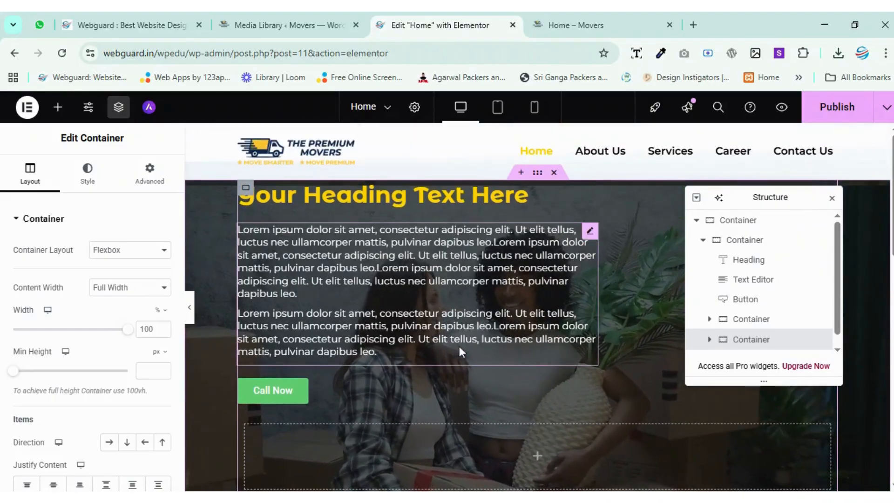
pyautogui.moveTo(403, 201); pyautogui.dragTo(524, 458)
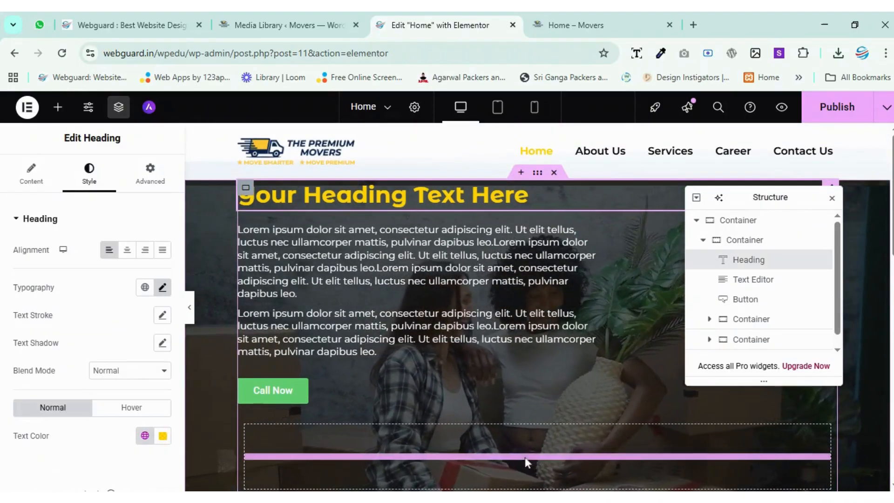
pyautogui.click(355, 234)
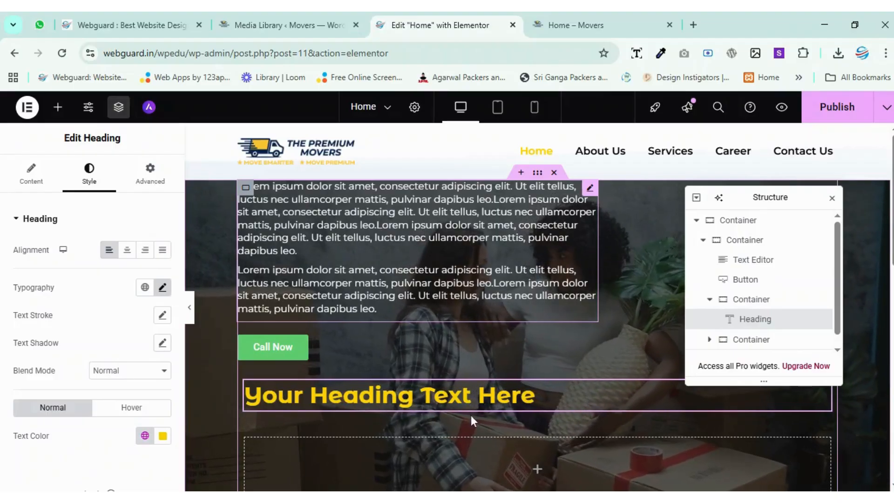
pyautogui.moveTo(471, 414); pyautogui.dragTo(470, 415)
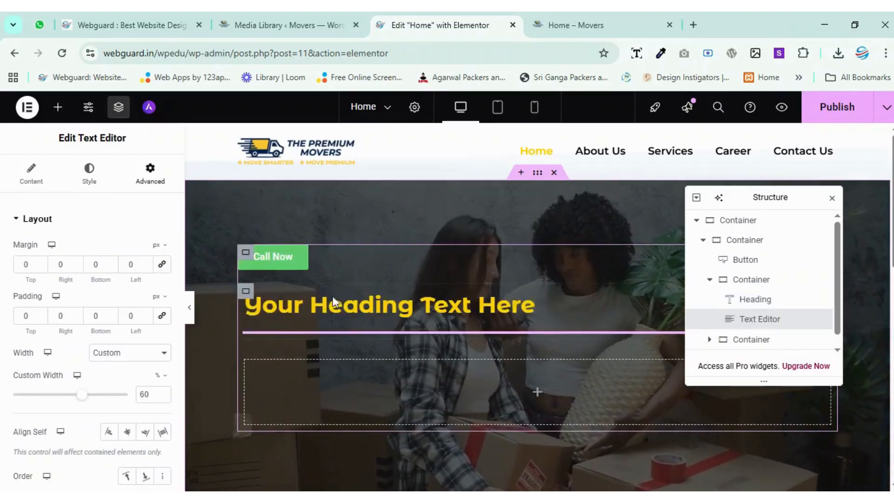
pyautogui.moveTo(284, 201); pyautogui.dragTo(369, 406)
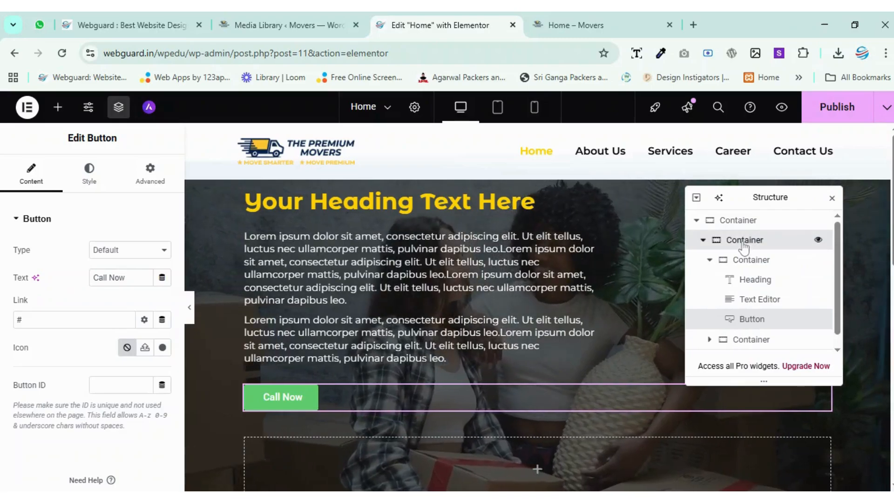
# Set the direction of the hero's 85% wide inner container to row, and publish the page.
pyautogui.click(744, 242)
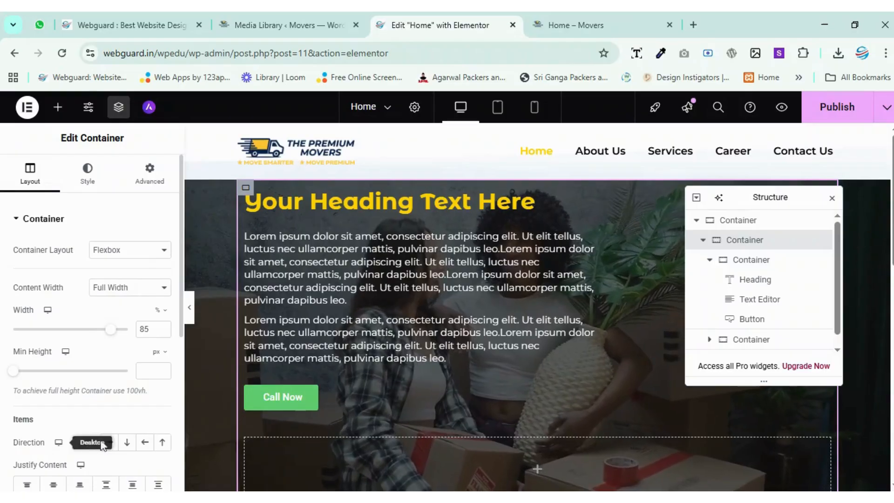
pyautogui.click(111, 443)
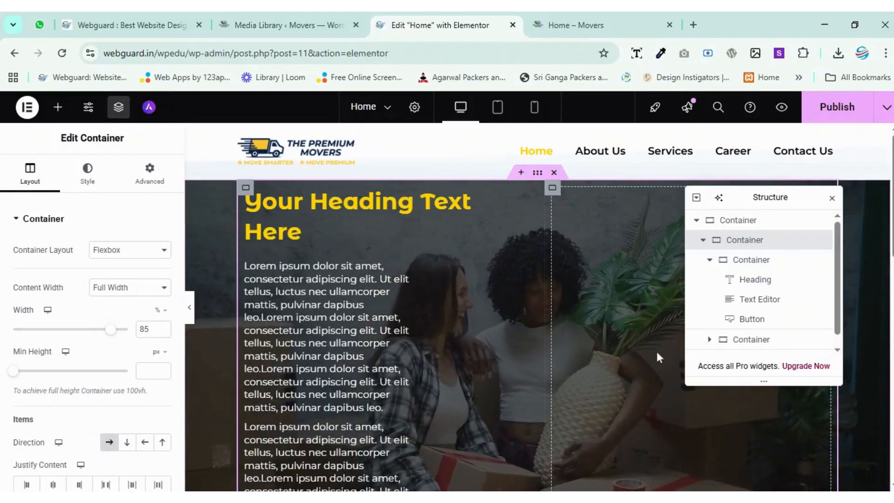
pyautogui.click(825, 114)
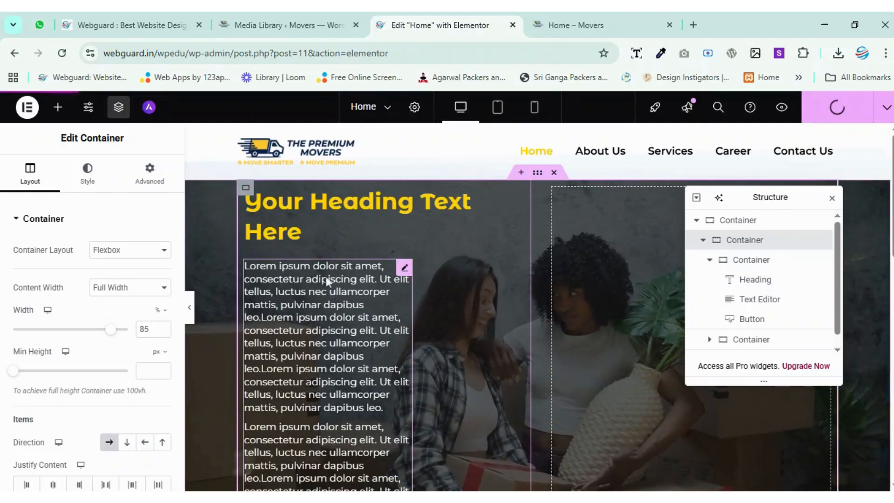
# Set the hero text widget's width to Full Width (100%), and publish the page.
pyautogui.click(331, 287)
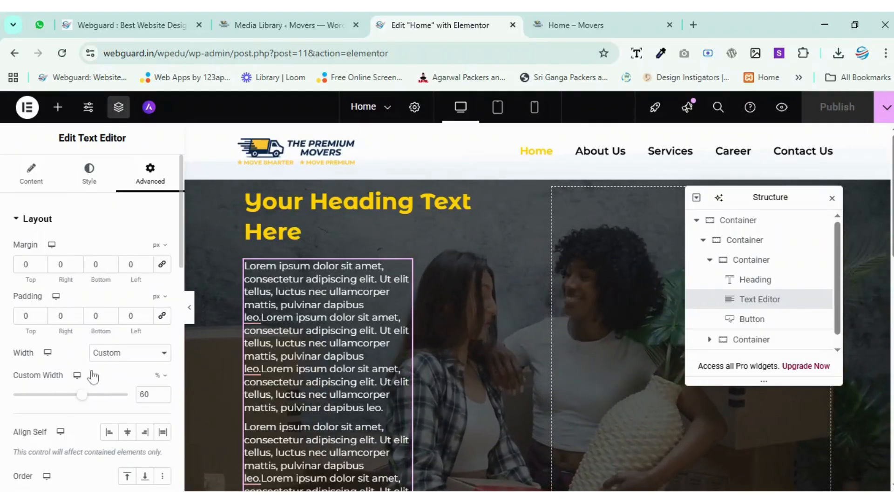
pyautogui.click(103, 349)
pyautogui.click(121, 385)
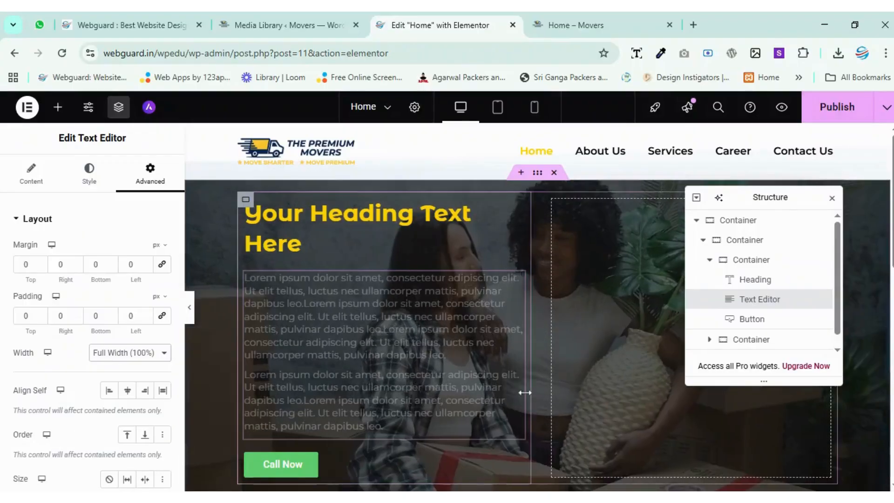
pyautogui.click(837, 107)
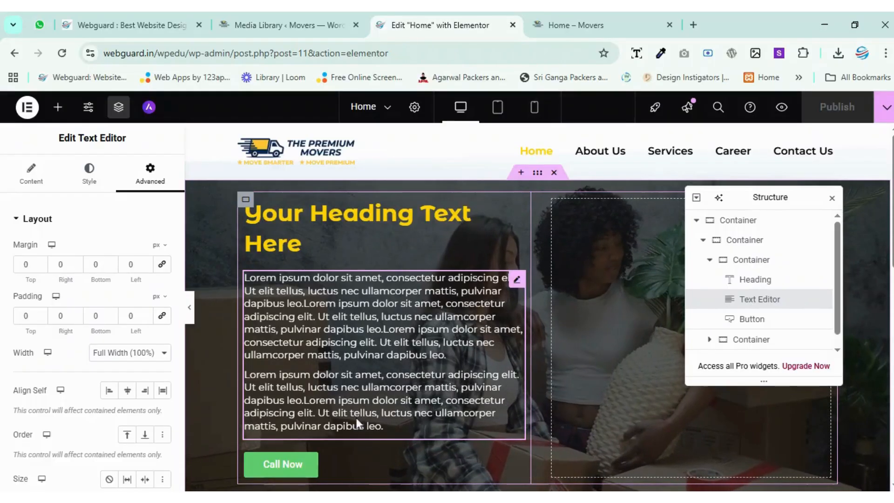
# Review the hero's text, heading and Call Now button widgets, including the button's advanced layout settings.
pyautogui.click(352, 315)
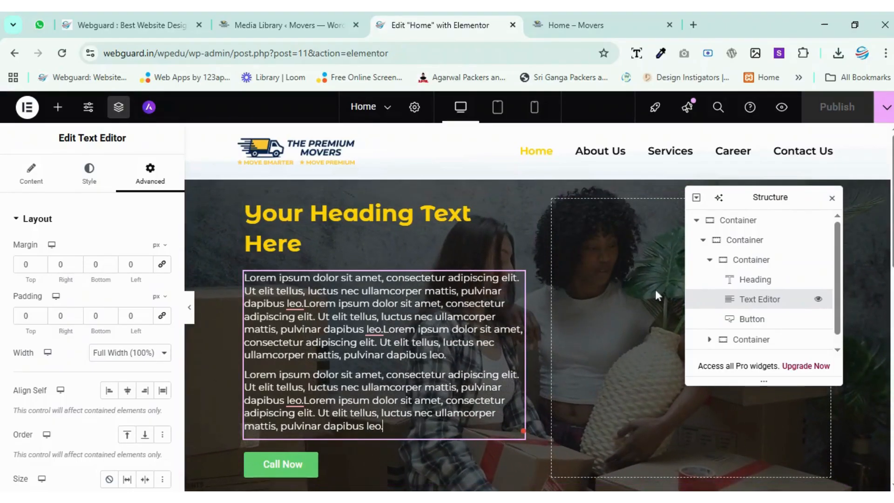
pyautogui.moveTo(796, 197); pyautogui.dragTo(829, 171)
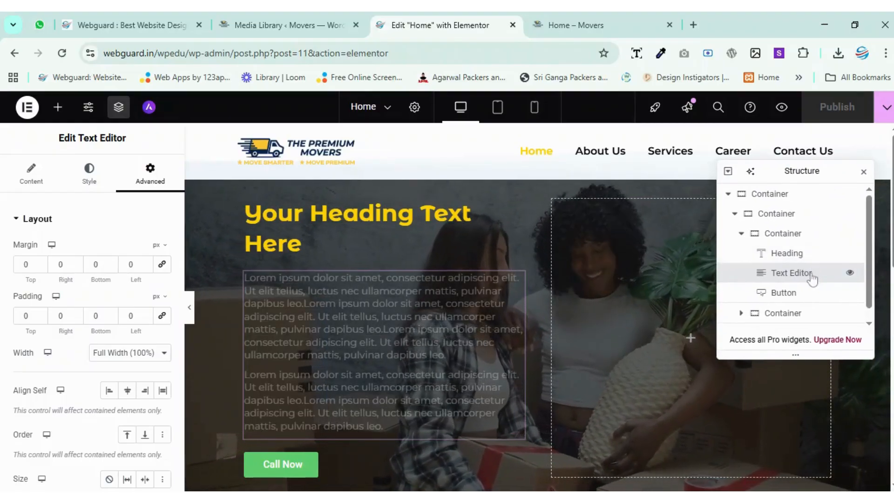
pyautogui.click(792, 255)
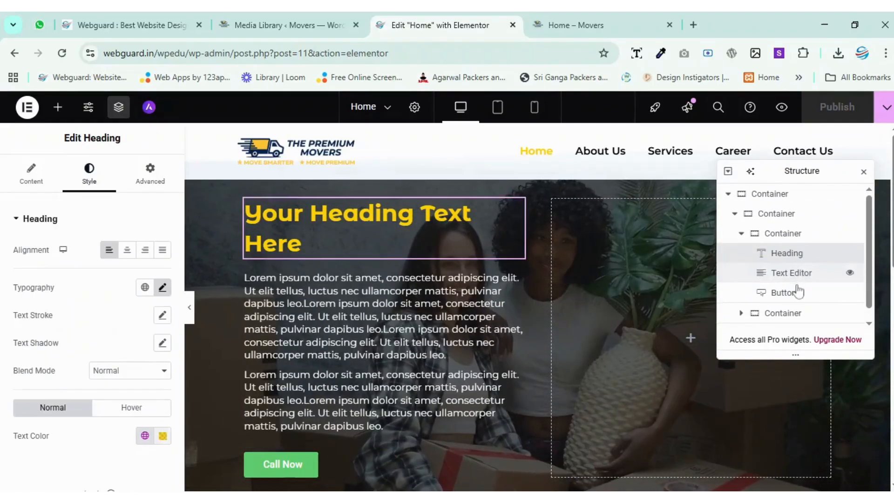
pyautogui.click(791, 293)
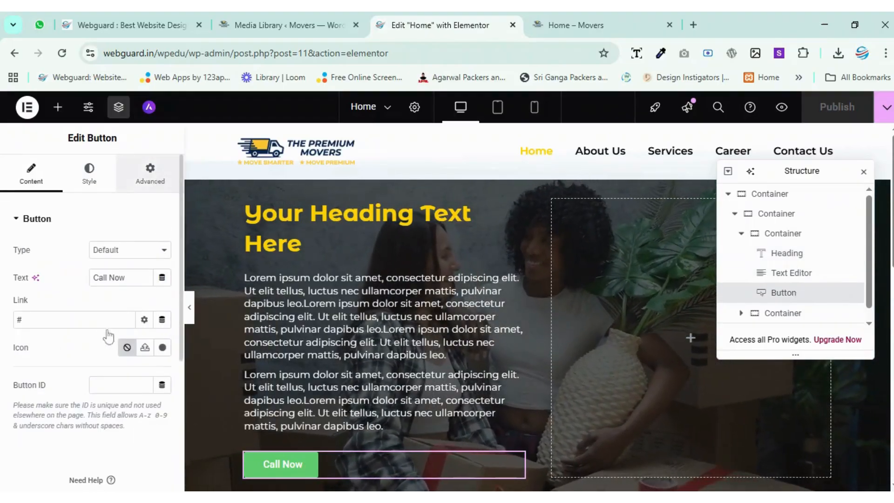
pyautogui.click(150, 174)
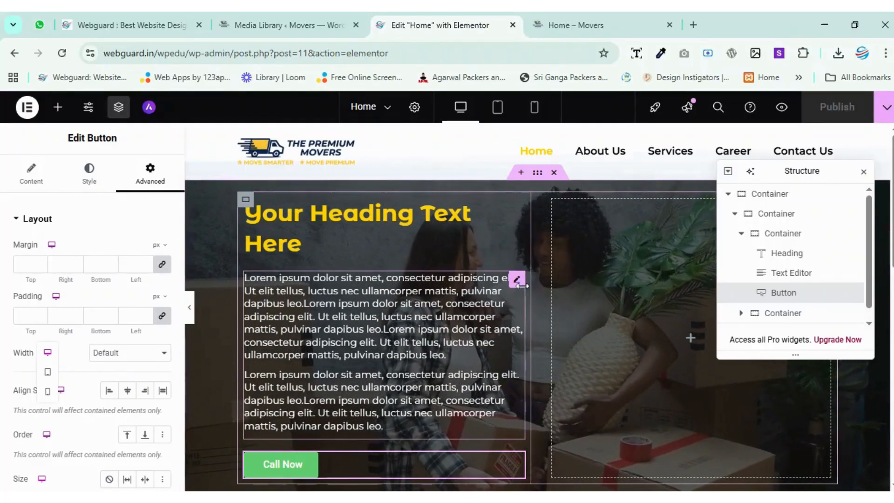
# Set the hero's text column container to 60% width and the empty container beside it to 40%.
pyautogui.moveTo(804, 174); pyautogui.dragTo(775, 228)
pyautogui.click(716, 281)
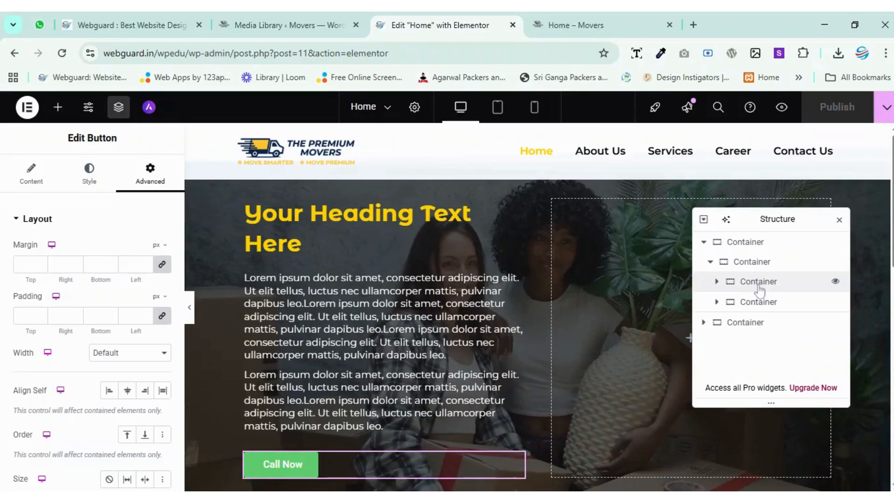
pyautogui.click(758, 283)
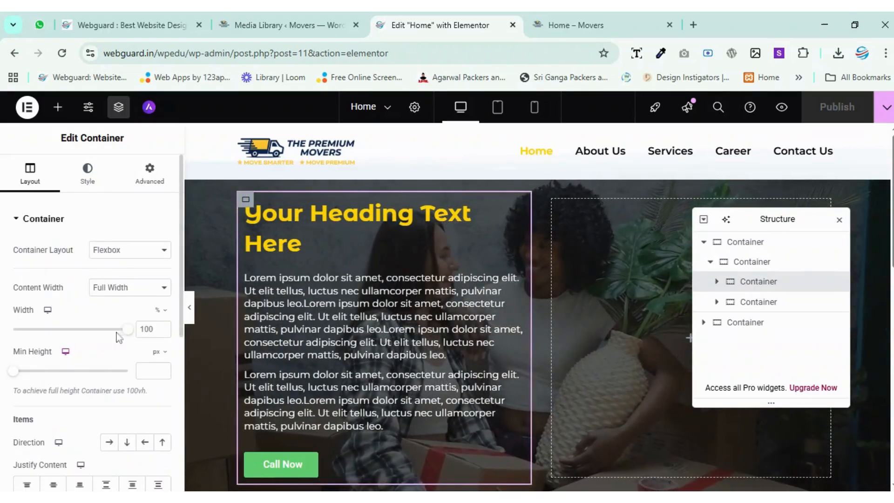
pyautogui.moveTo(79, 330); pyautogui.dragTo(128, 327)
pyautogui.write('60')
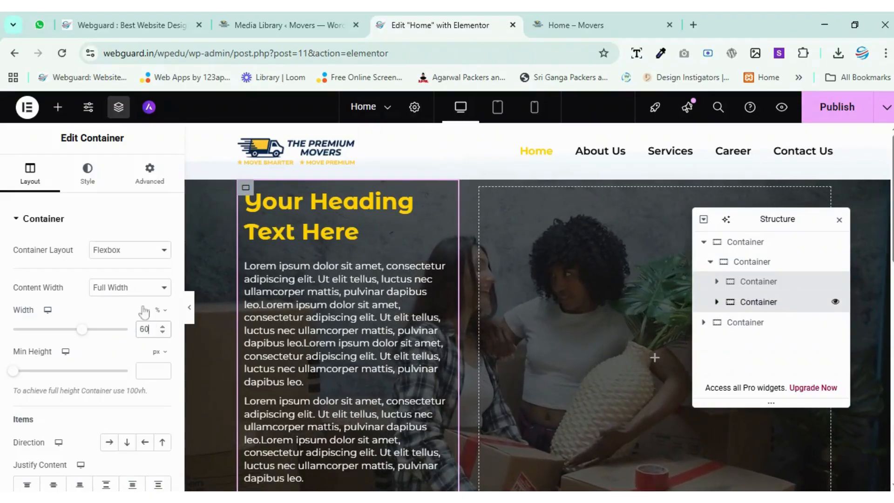
pyautogui.doubleClick(146, 329)
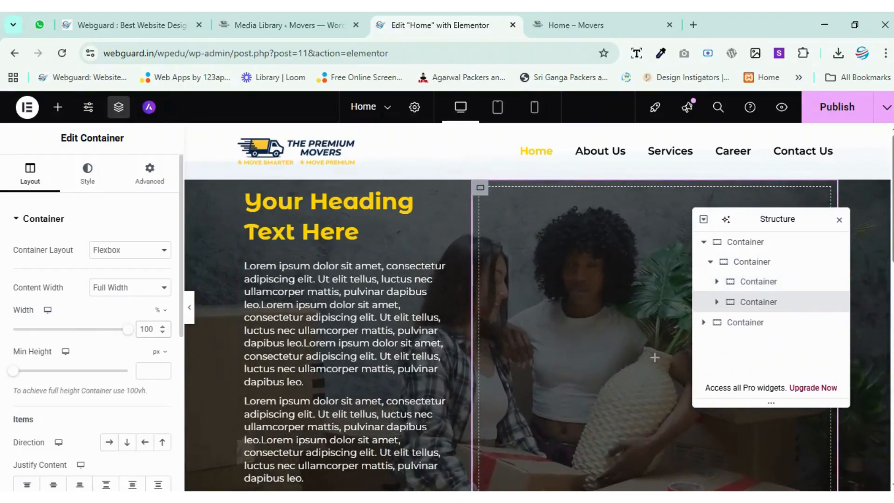
pyautogui.write('40')
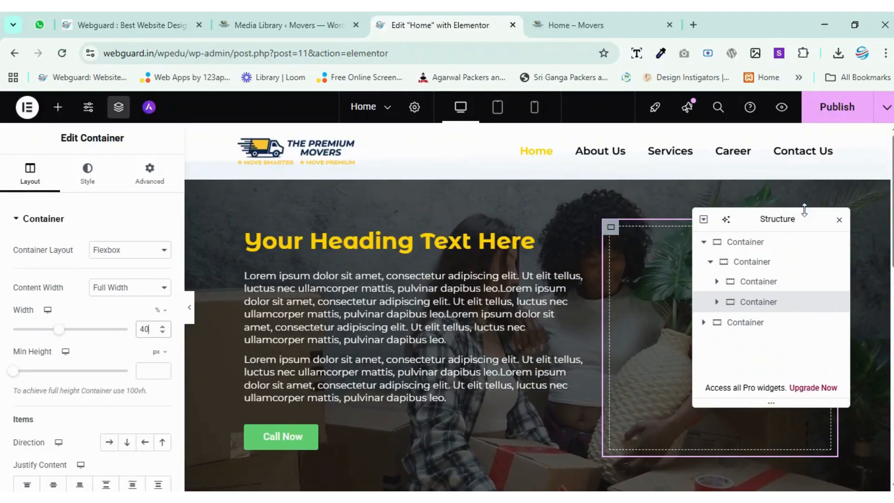
# Add an Image widget to the empty 40% container beside the hero text.
pyautogui.moveTo(774, 221); pyautogui.dragTo(323, 233)
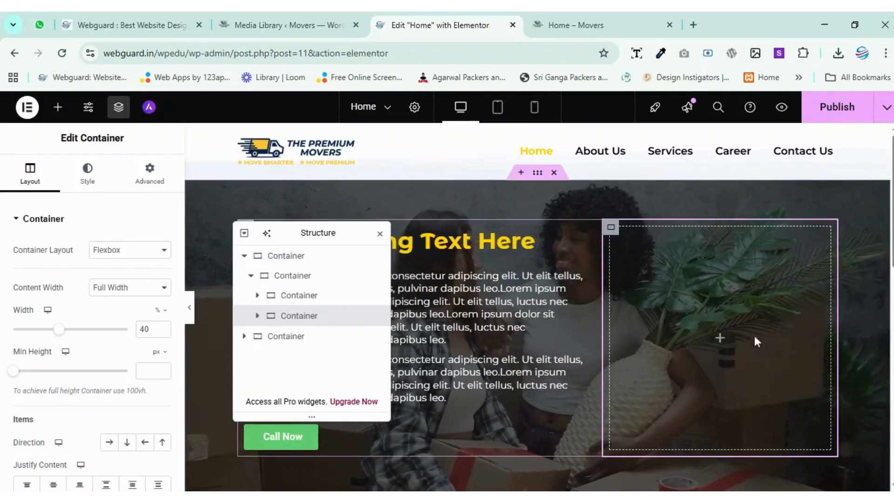
pyautogui.click(723, 341)
pyautogui.moveTo(130, 378); pyautogui.dragTo(719, 338)
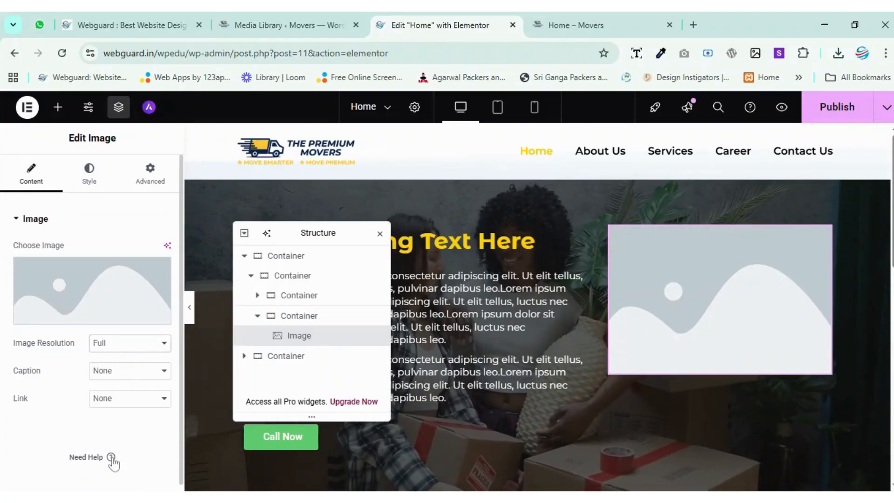
# Upload the logo The-Premium-Movers-Logo-Final_Blue-bg.png to the media library and use it in the hero's Image widget.
pyautogui.click(87, 320)
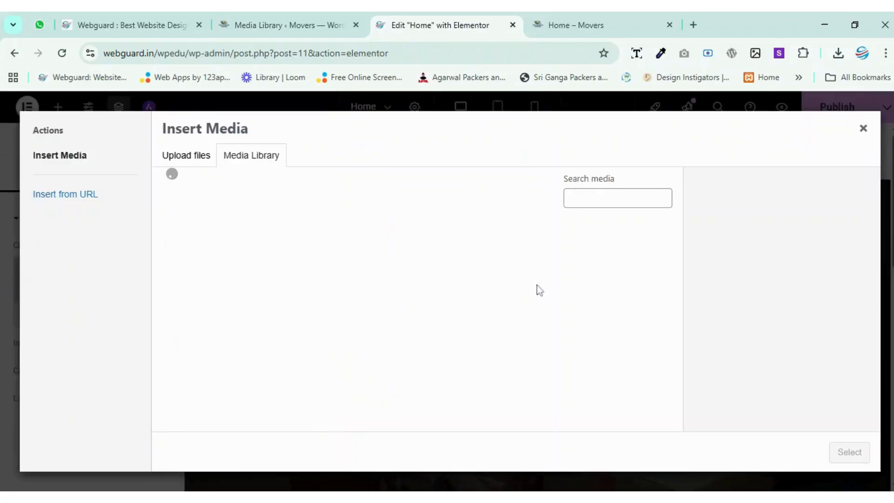
pyautogui.click(409, 369)
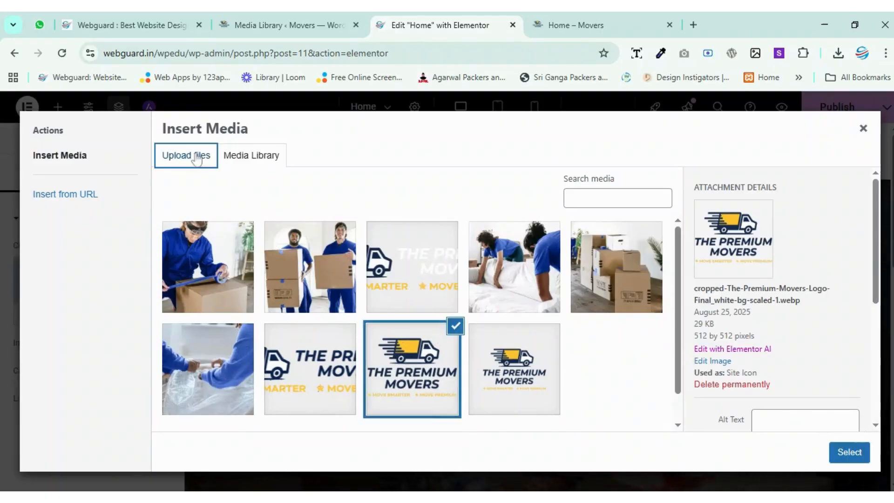
pyautogui.click(197, 158)
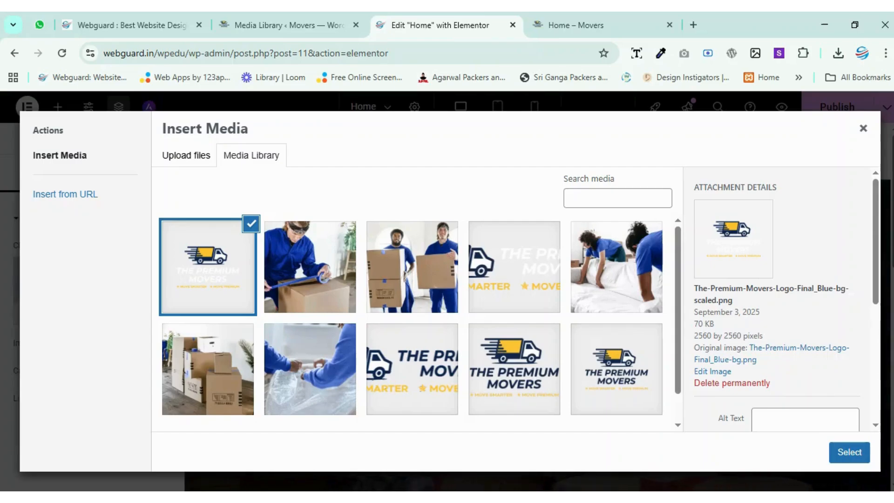
pyautogui.click(849, 451)
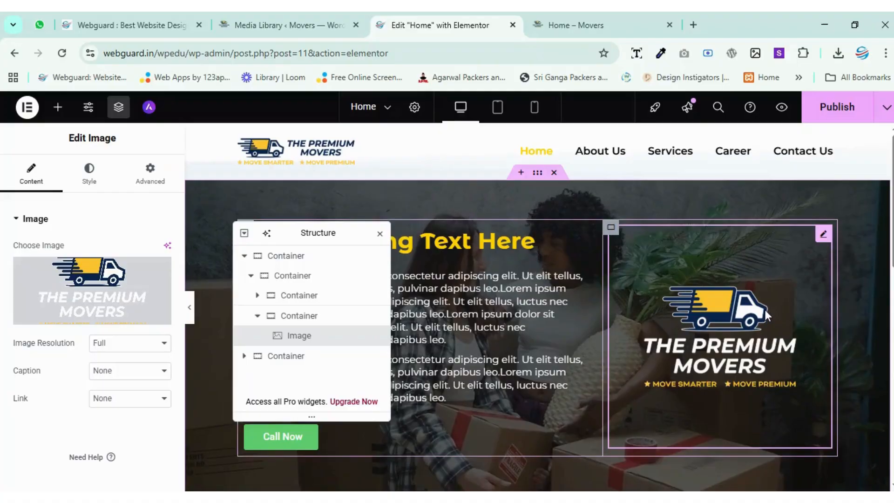
# Publish the Home page, and check the two-column hero with the logo on the reloaded live Home – Movers page.
pyautogui.click(856, 113)
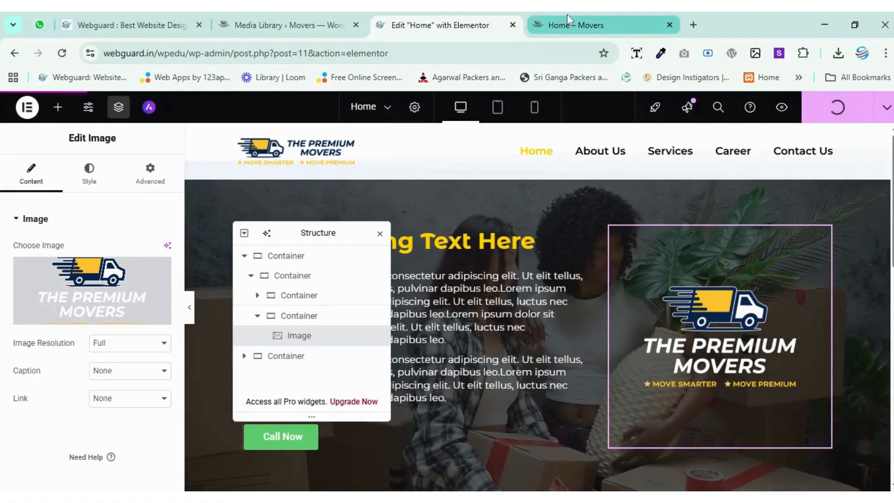
pyautogui.click(583, 21)
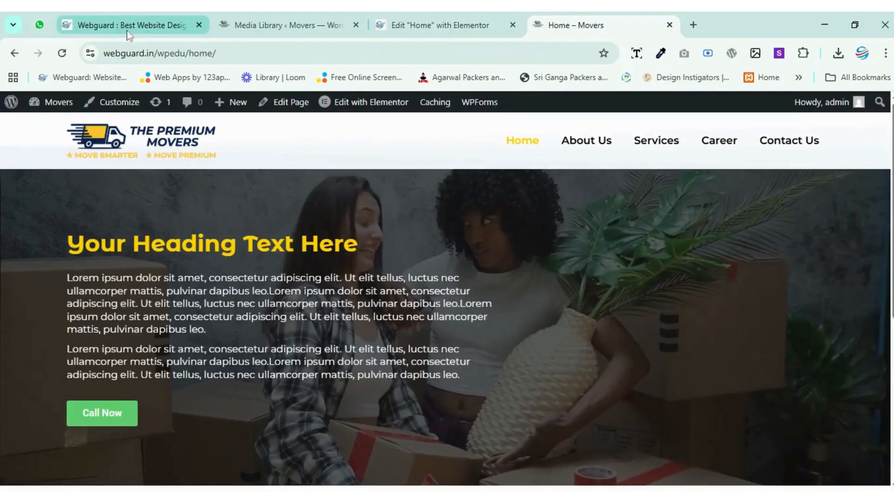
pyautogui.press('F5')
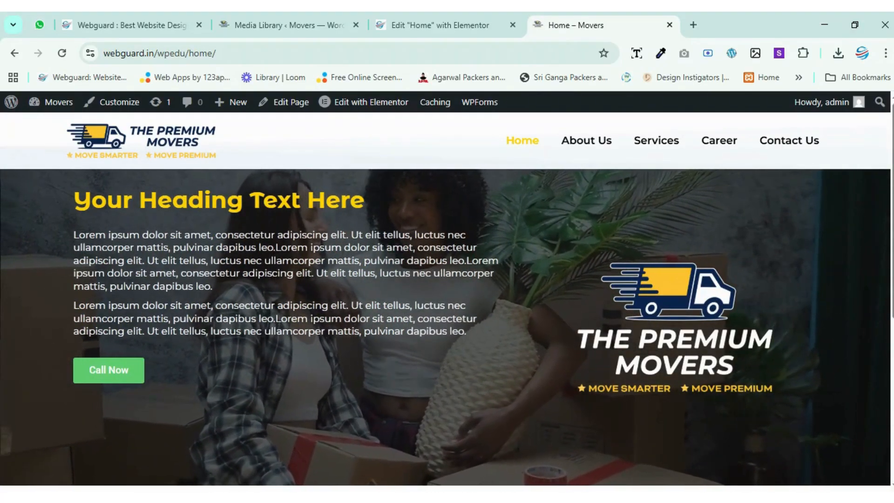
pyautogui.scroll(-3, 598, 265)
pyautogui.scroll(3, 598, 265)
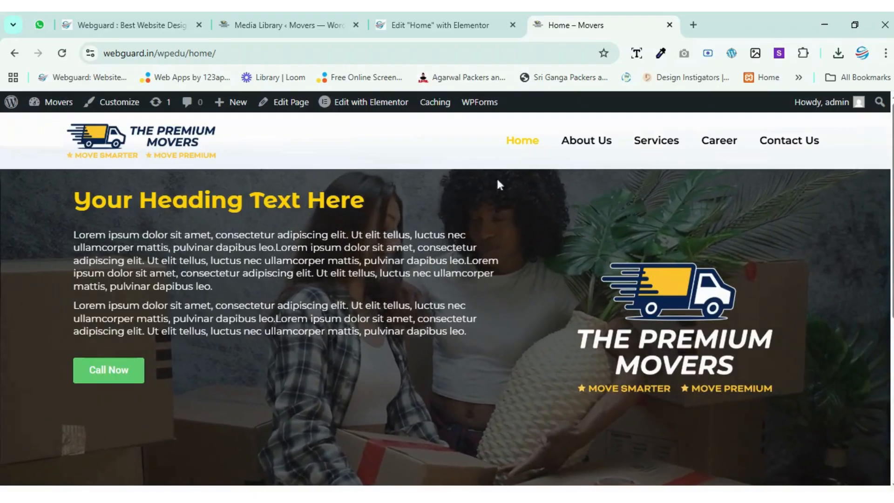
# Return to the Elementor editor and set Align Items to center for the hero's 85% wide inner container.
pyautogui.click(445, 23)
pyautogui.moveTo(295, 225); pyautogui.dragTo(659, 226)
pyautogui.click(656, 276)
pyautogui.scroll(-2, 75, 377)
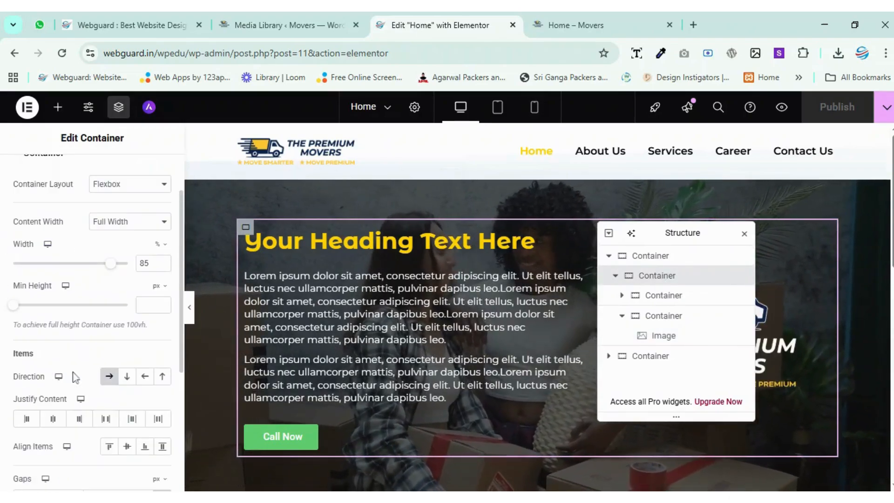
pyautogui.click(126, 448)
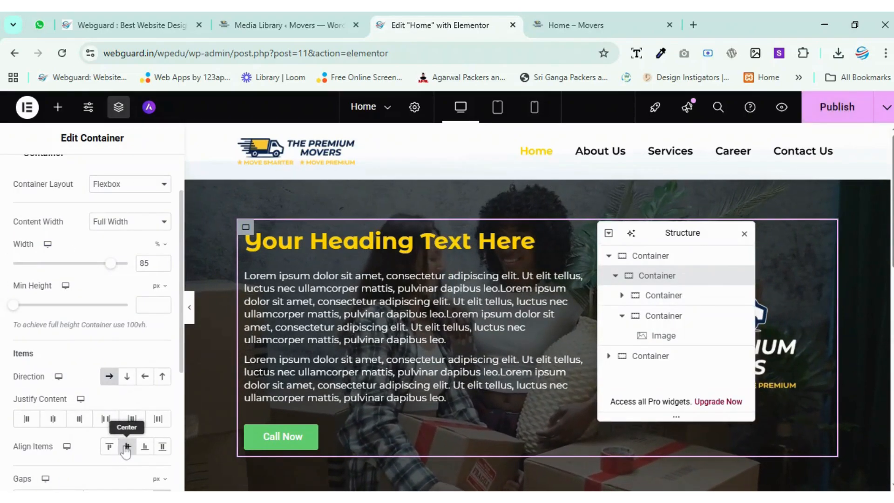
# Set Justify Content to center for both the 60% text container and the logo's container in the hero.
pyautogui.click(659, 296)
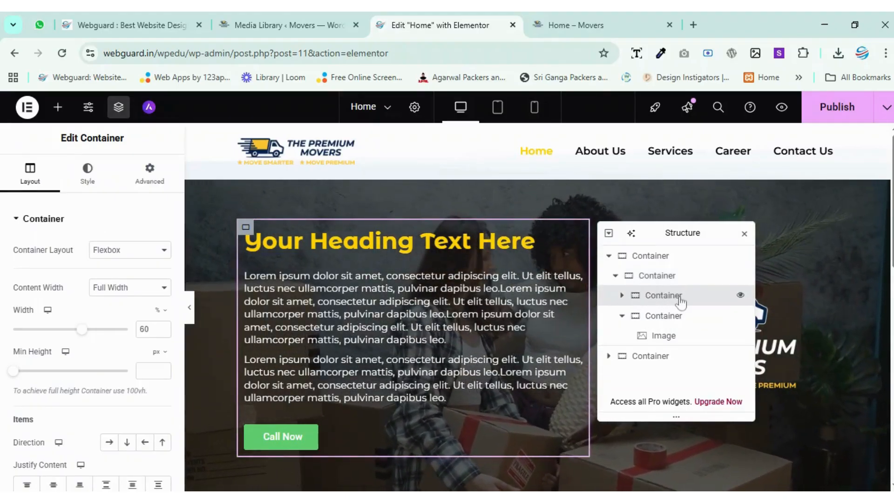
pyautogui.scroll(-3, 74, 354)
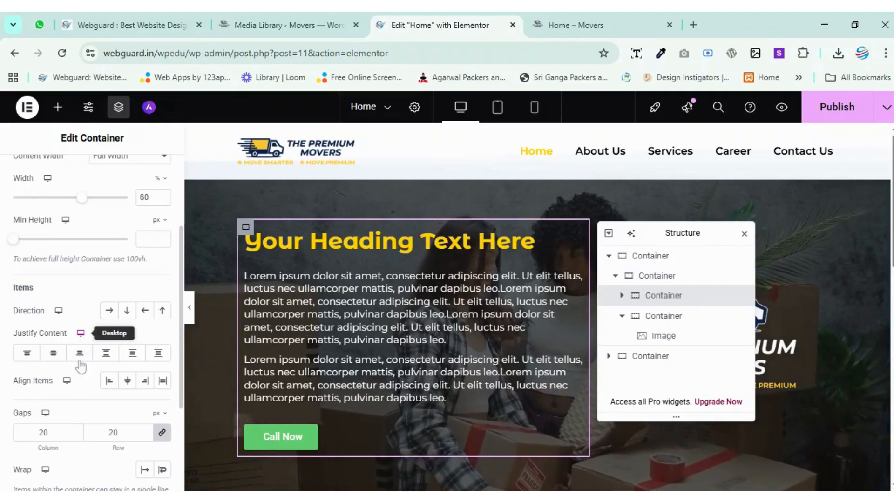
pyautogui.click(57, 354)
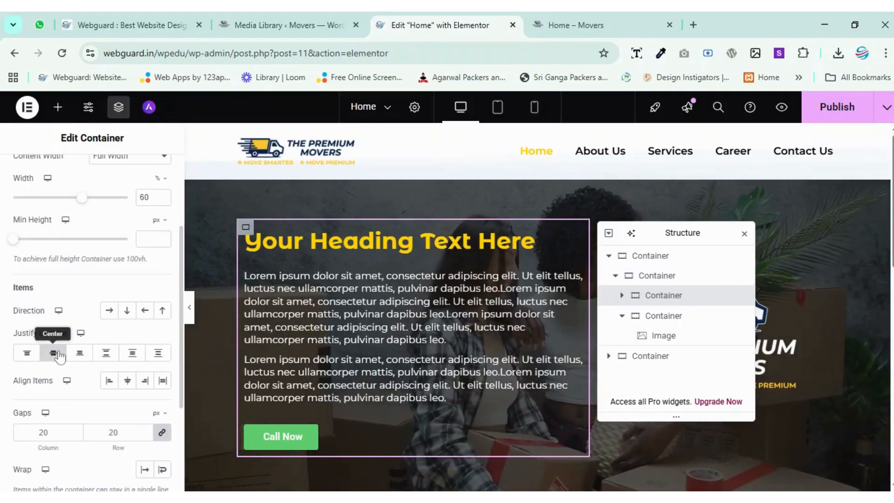
pyautogui.click(652, 316)
pyautogui.scroll(-5, 71, 317)
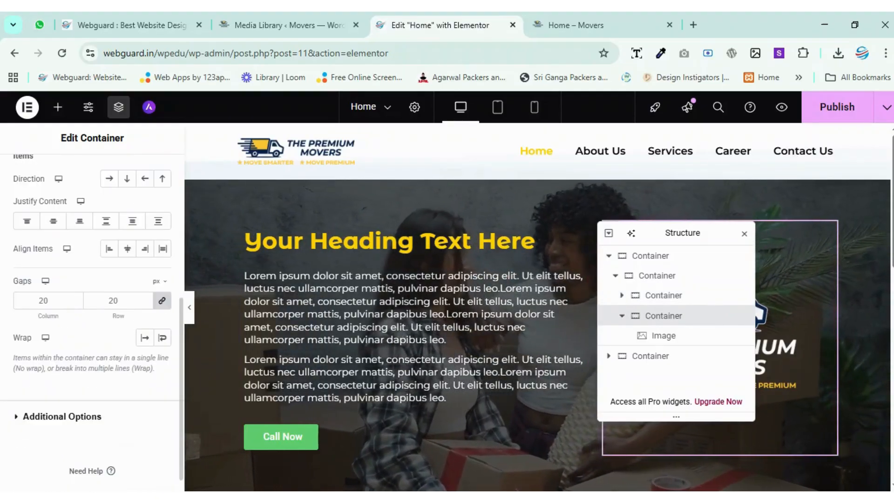
pyautogui.click(47, 227)
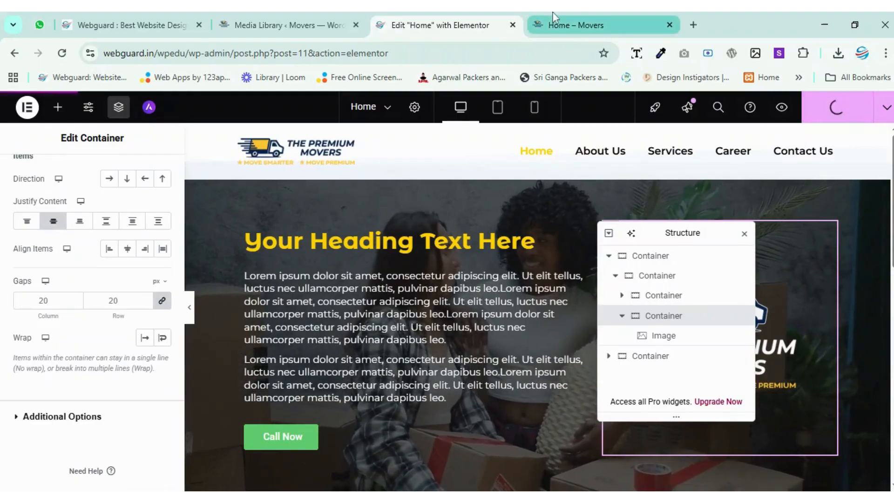
# Publish the Home page and review the centered hero content on the reloaded live Home – Movers page.
pyautogui.click(588, 13)
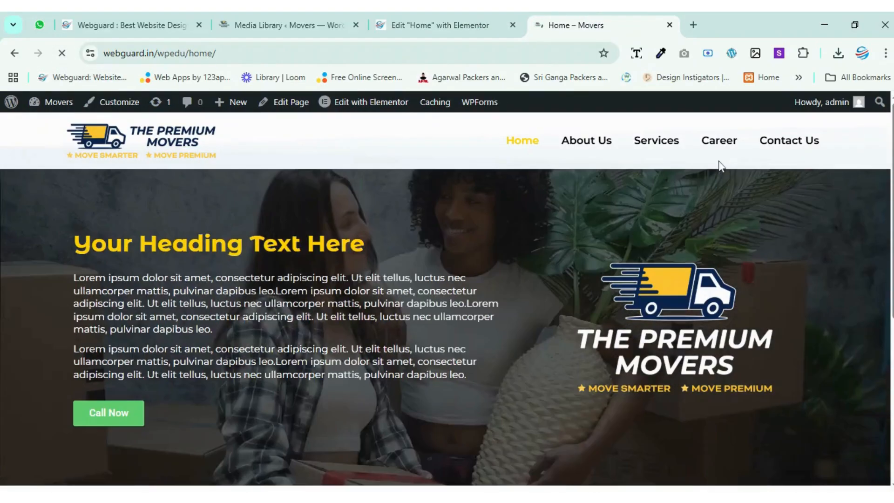
pyautogui.scroll(-2, 345, 315)
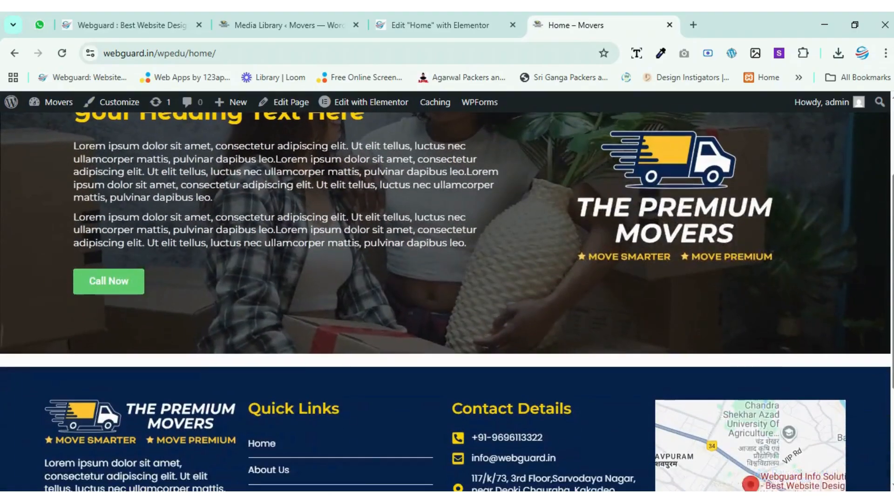
pyautogui.scroll(3, 344, 315)
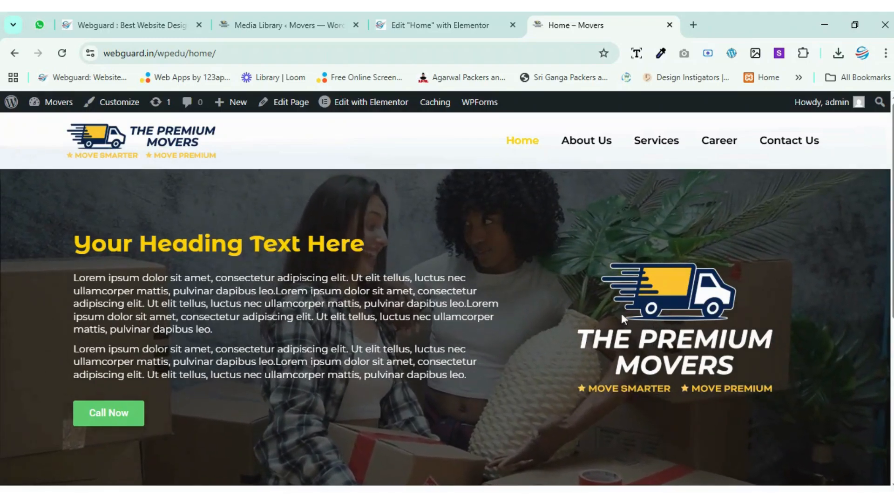
# Return to the Elementor editor and set the Call Now button's type to Info.
pyautogui.click(466, 14)
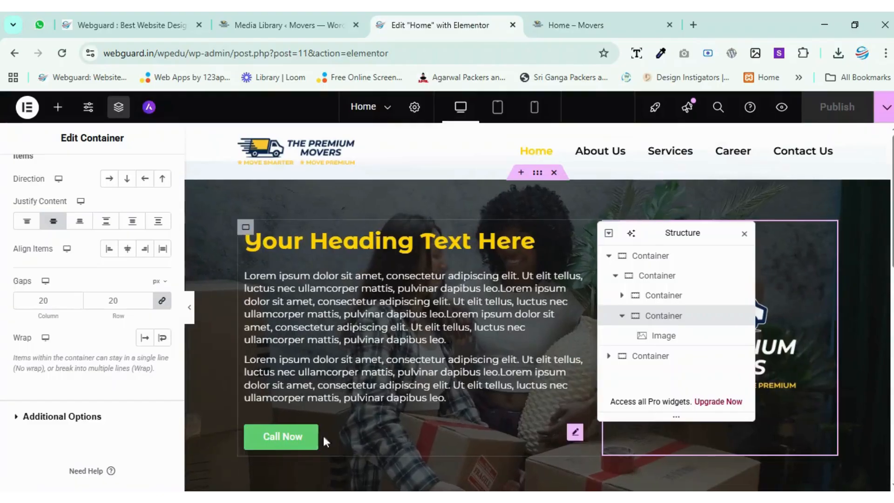
pyautogui.click(276, 442)
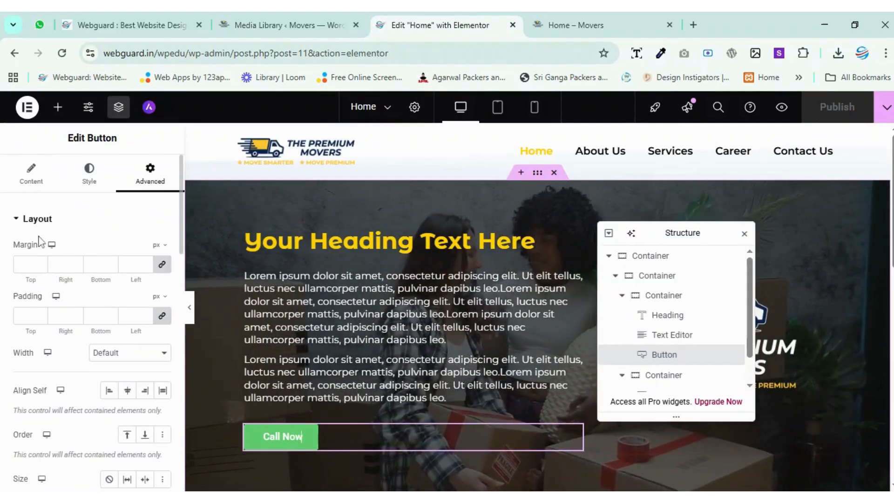
pyautogui.click(33, 176)
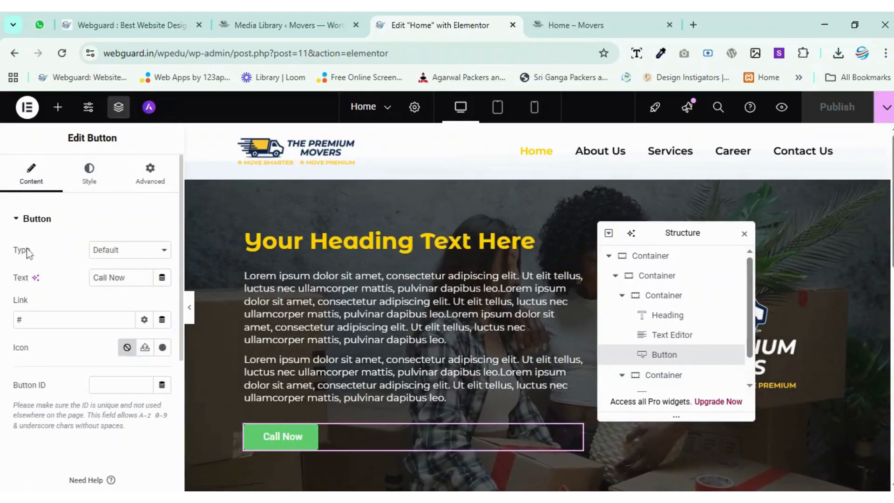
pyautogui.click(116, 264)
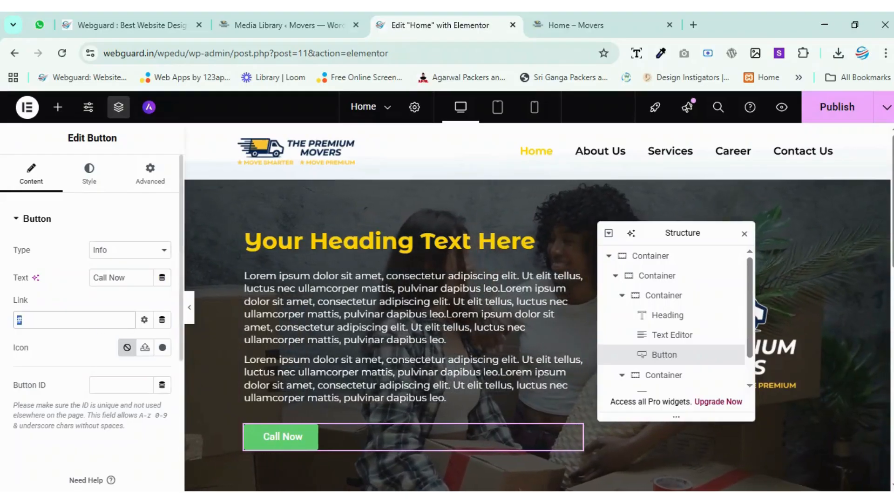
# Take the phone number from the Webguard site and set the Call Now button's link to it with the tel:+91- prefix.
pyautogui.click(125, 24)
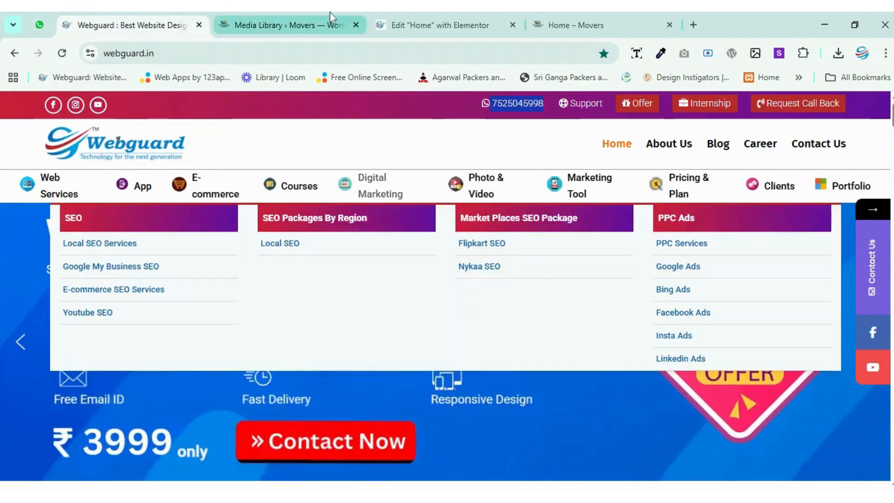
pyautogui.click(328, 12)
pyautogui.click(431, 12)
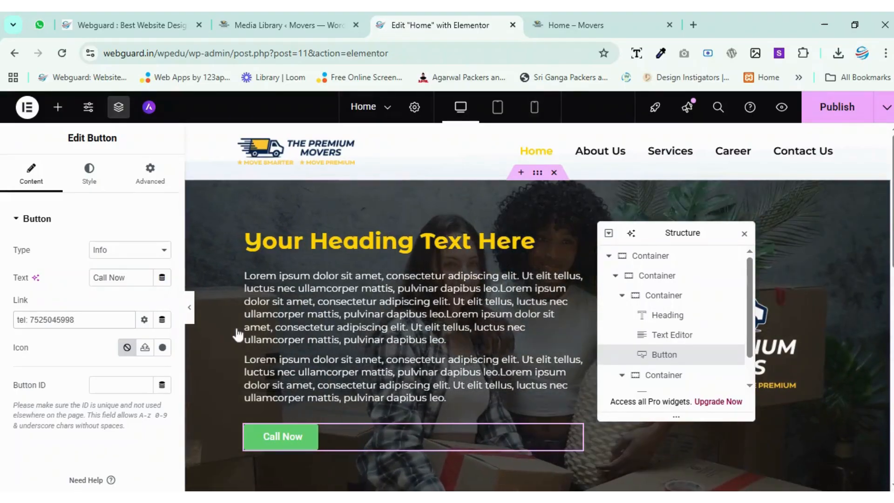
pyautogui.write('+91-')
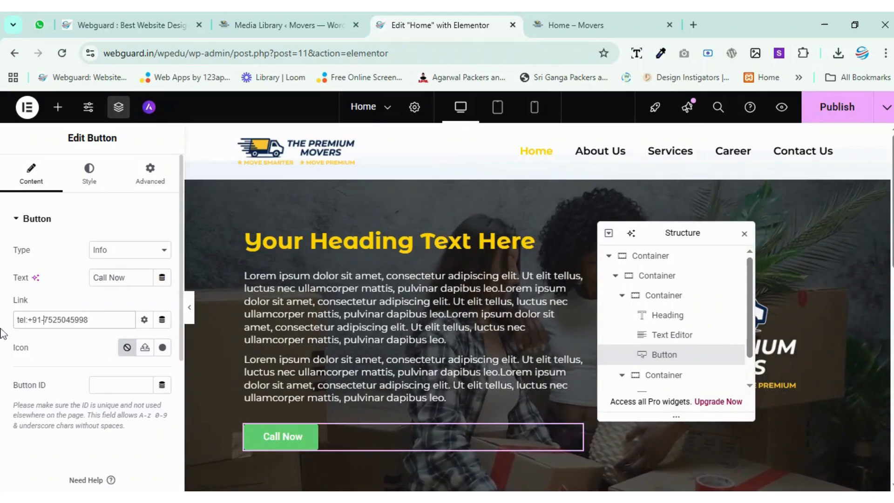
# Try the center, right and stretch positions for the Call Now button, and return it to the left.
pyautogui.click(89, 173)
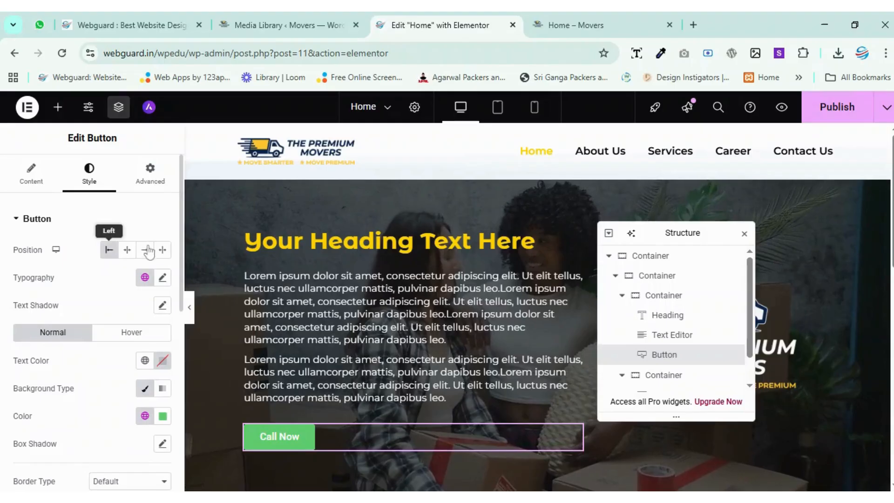
pyautogui.click(127, 250)
pyautogui.click(144, 249)
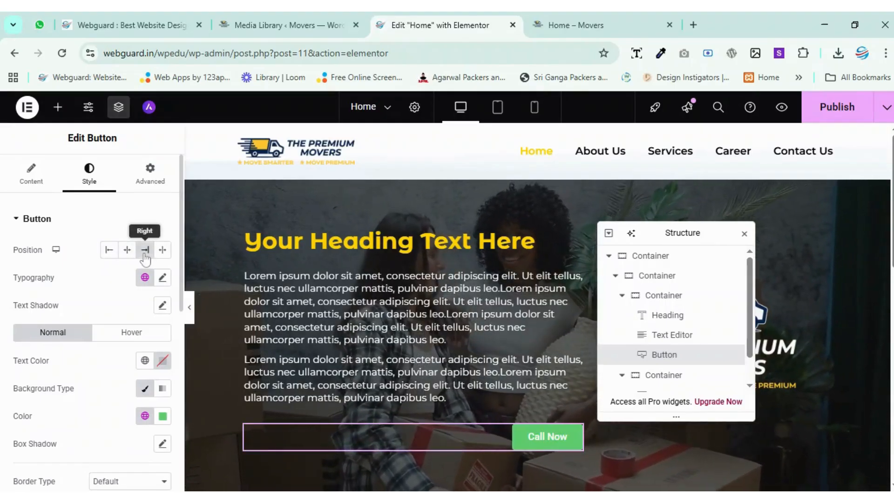
pyautogui.click(162, 251)
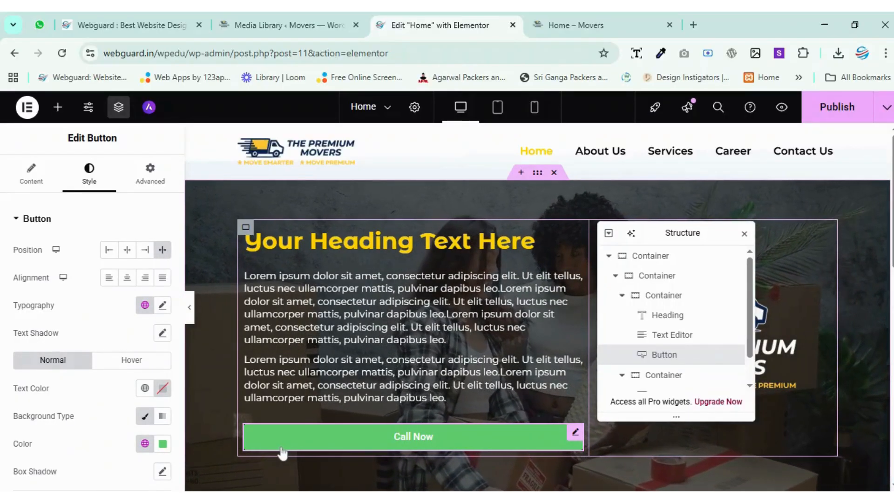
pyautogui.click(109, 250)
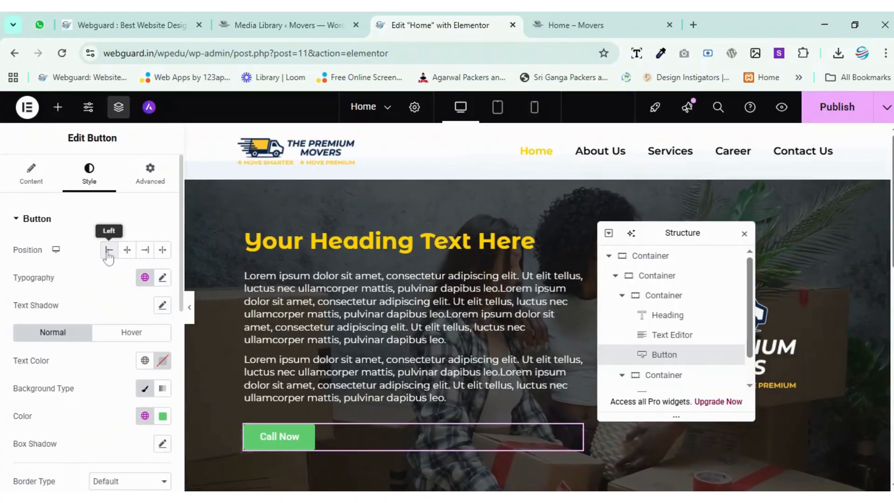
# Set the Call Now button's typography to the Montserrat family at 15 px.
pyautogui.click(162, 278)
pyautogui.click(124, 344)
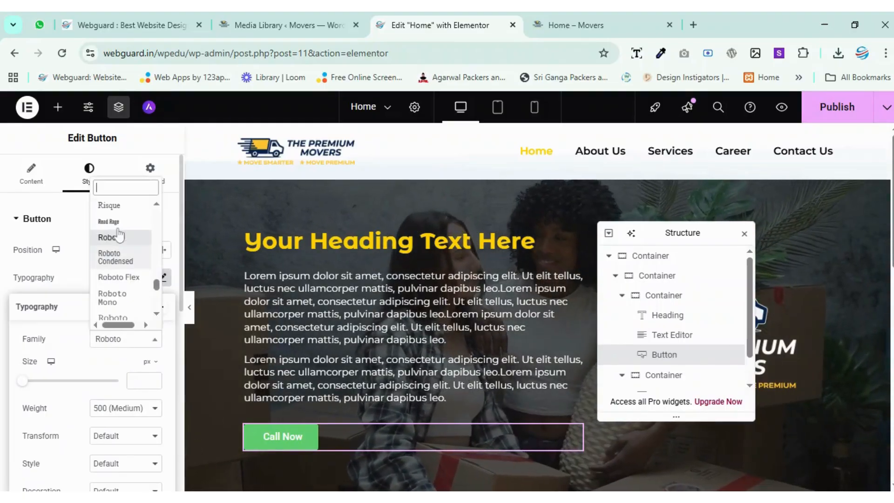
pyautogui.write('montser')
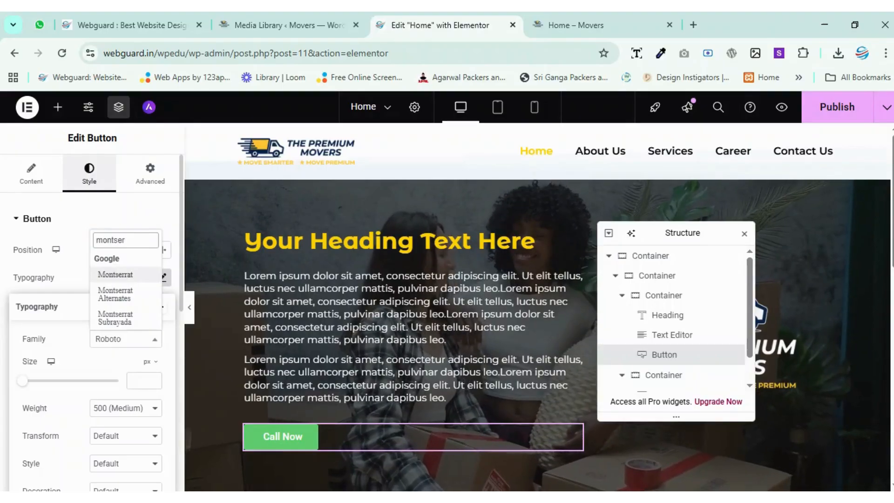
pyautogui.click(115, 274)
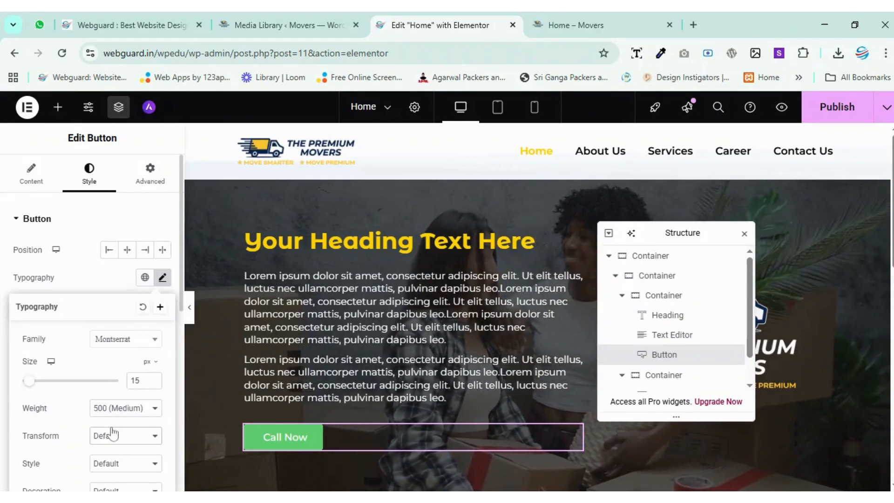
# Set the button typography's transform to Capitalize, style to Normal, decoration to None and line height to 1.3 em.
pyautogui.scroll(-1, 123, 405)
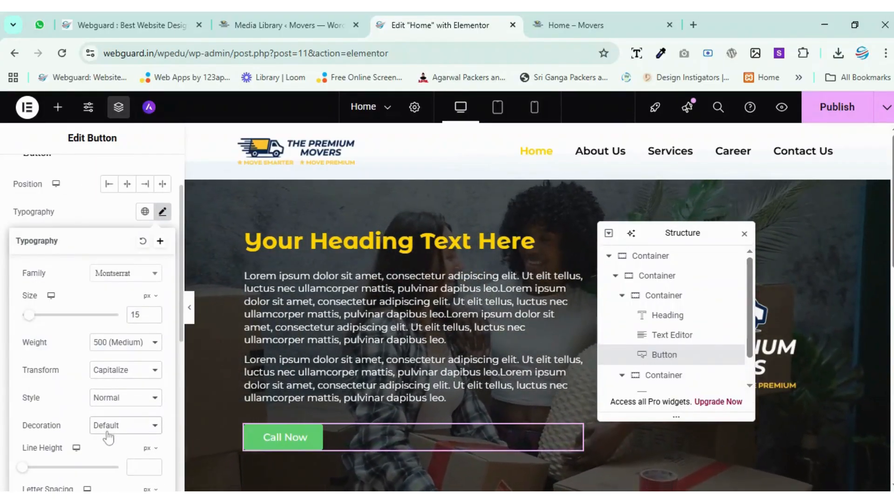
pyautogui.scroll(-1, 117, 424)
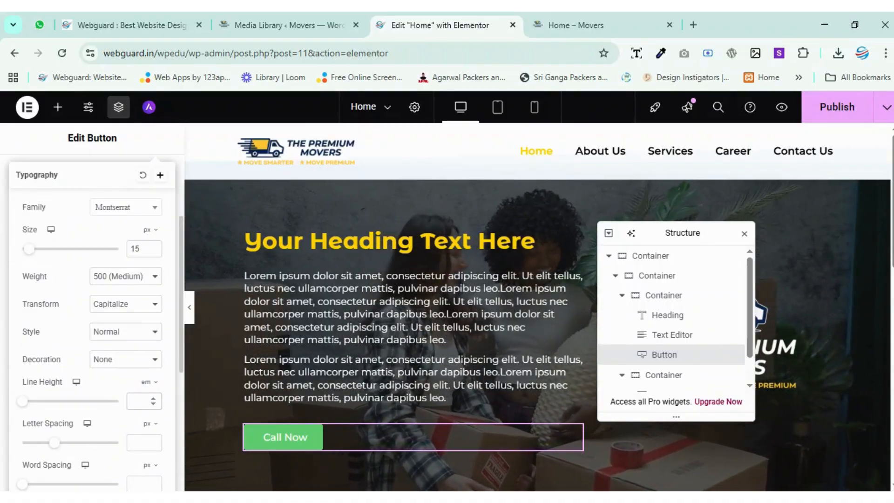
pyautogui.write('3')
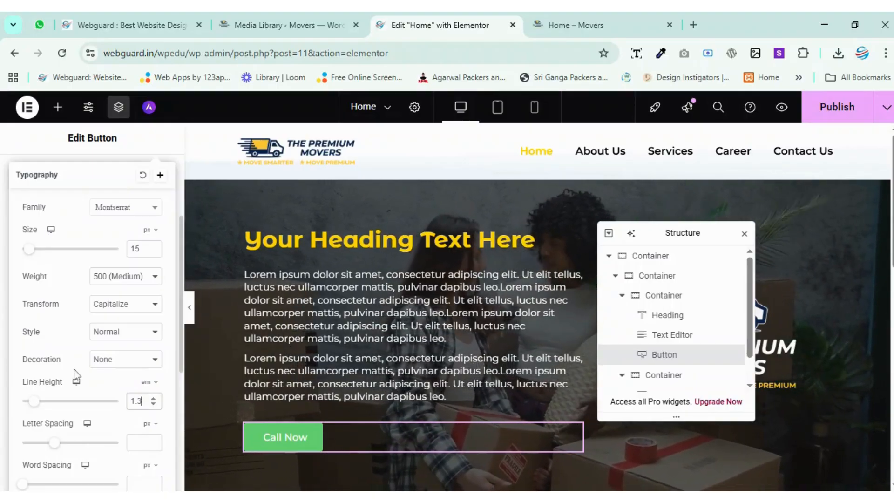
pyautogui.scroll(1, 74, 370)
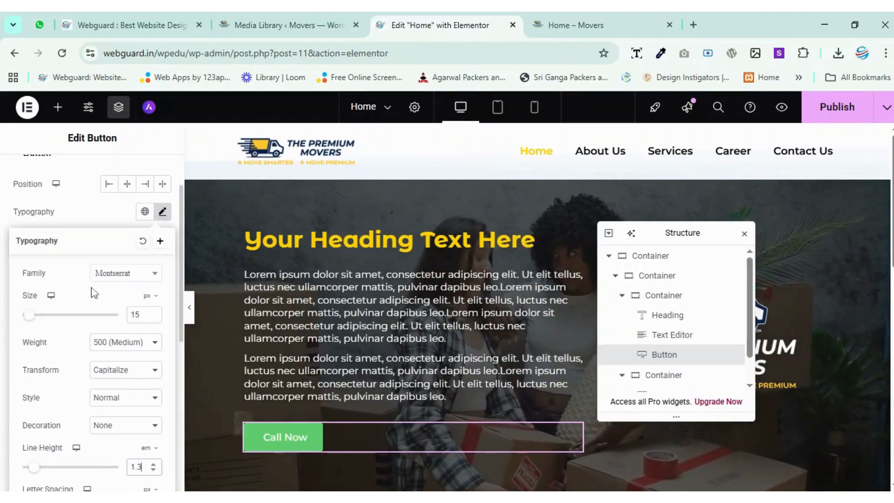
pyautogui.scroll(-1, 94, 293)
pyautogui.scroll(-2, 93, 287)
pyautogui.scroll(2, 91, 281)
pyautogui.scroll(1, 70, 226)
pyautogui.click(87, 218)
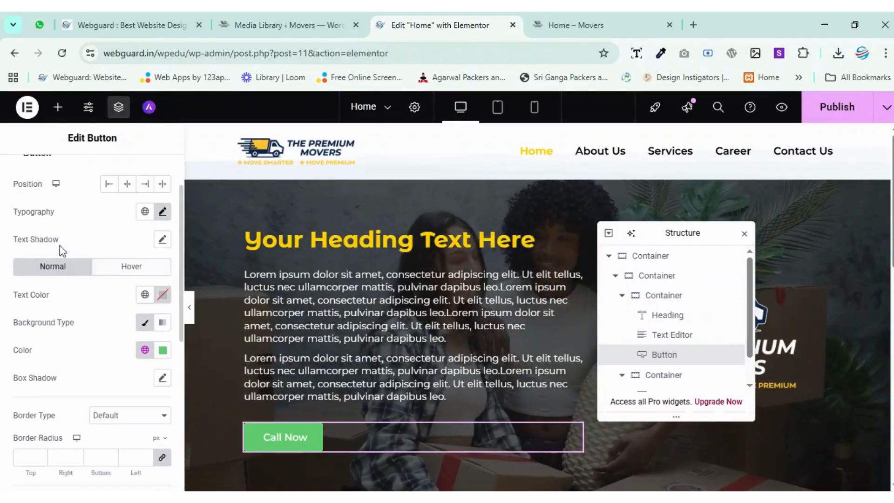
# Try the default text shadow on the Call Now button, and reset it.
pyautogui.click(162, 240)
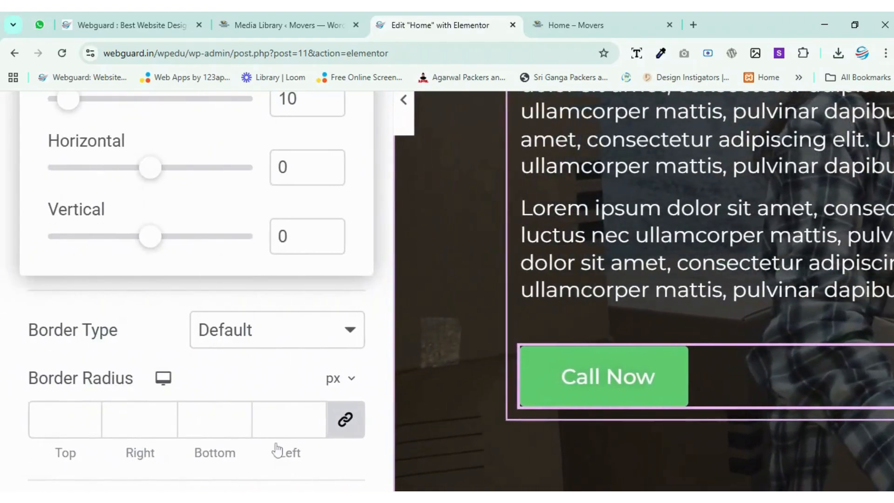
pyautogui.scroll(3, 240, 338)
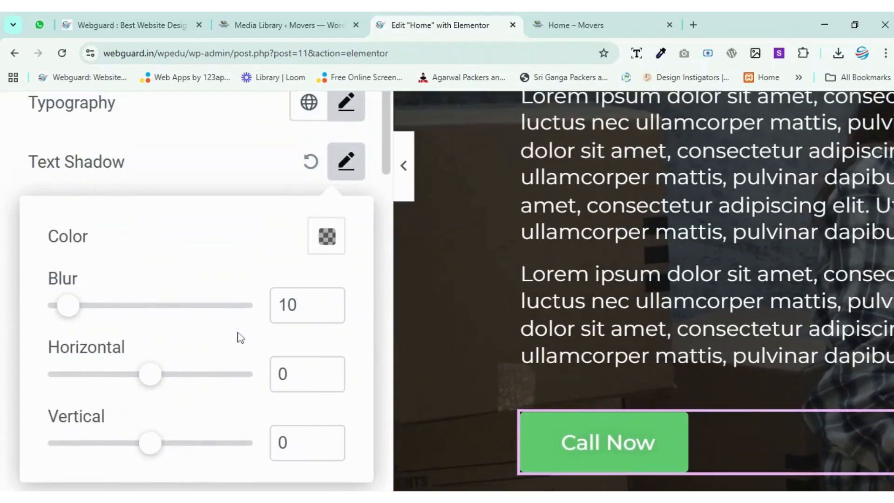
pyautogui.click(308, 165)
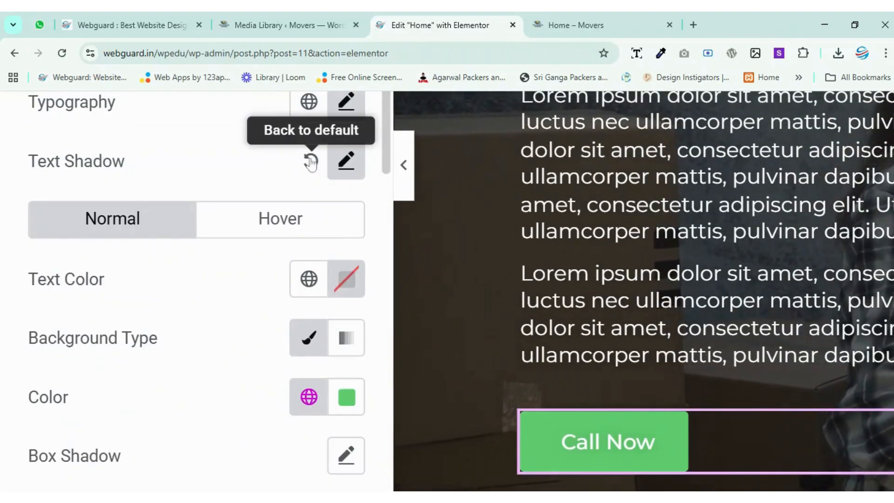
pyautogui.click(309, 160)
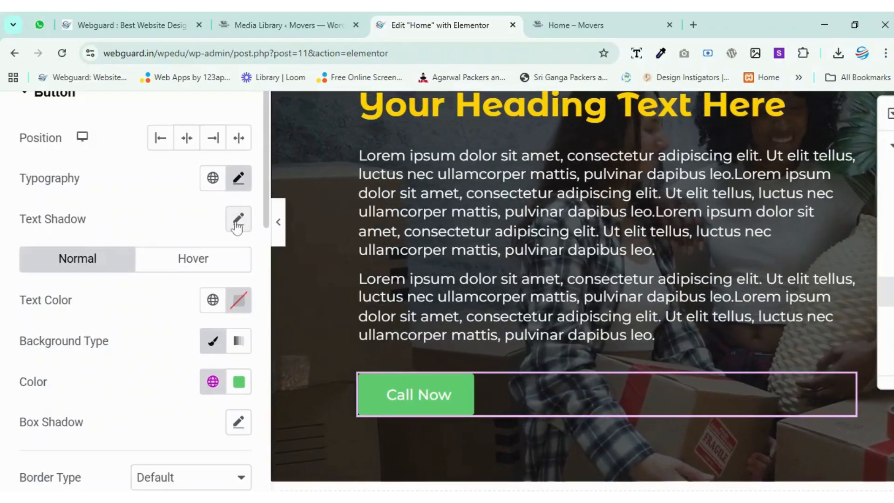
# Apply the default text shadow to the Call Now button, and try a default box shadow with its position set to Inset.
pyautogui.click(238, 219)
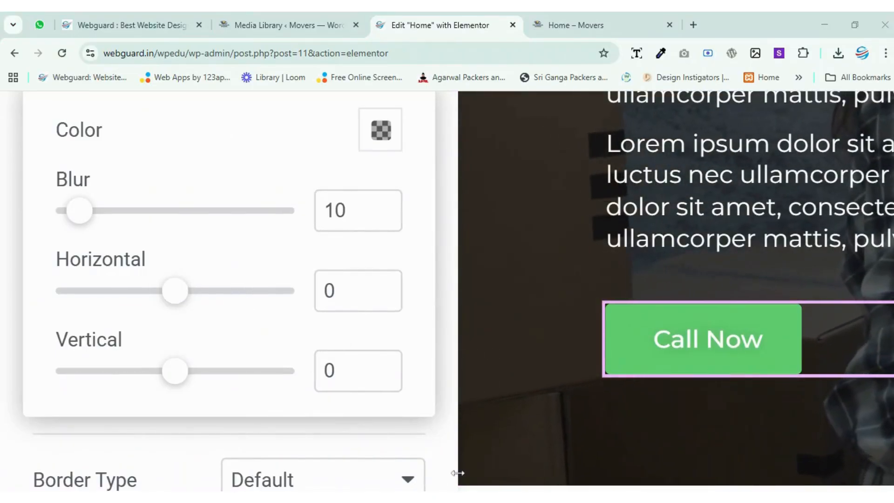
pyautogui.click(377, 381)
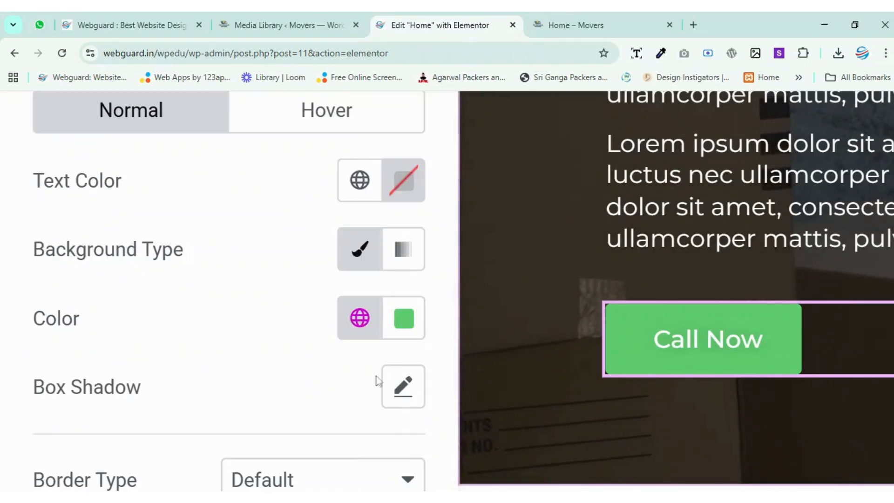
pyautogui.click(403, 386)
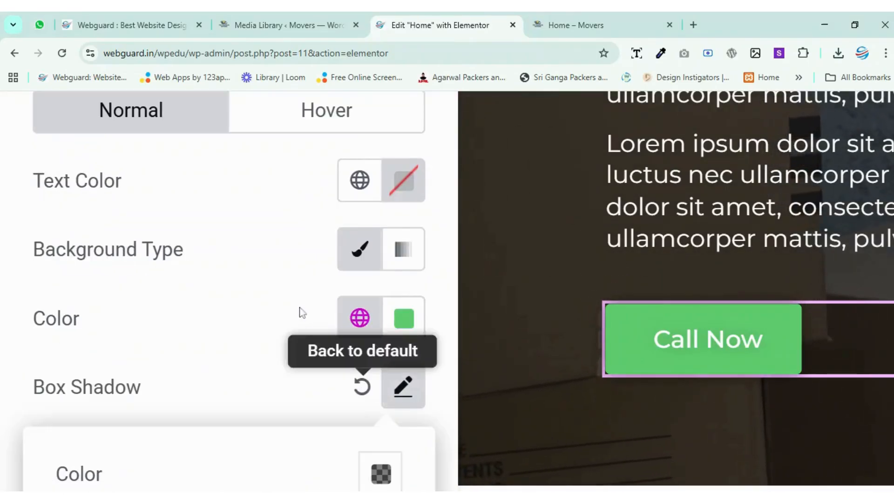
pyautogui.scroll(-7, 300, 311)
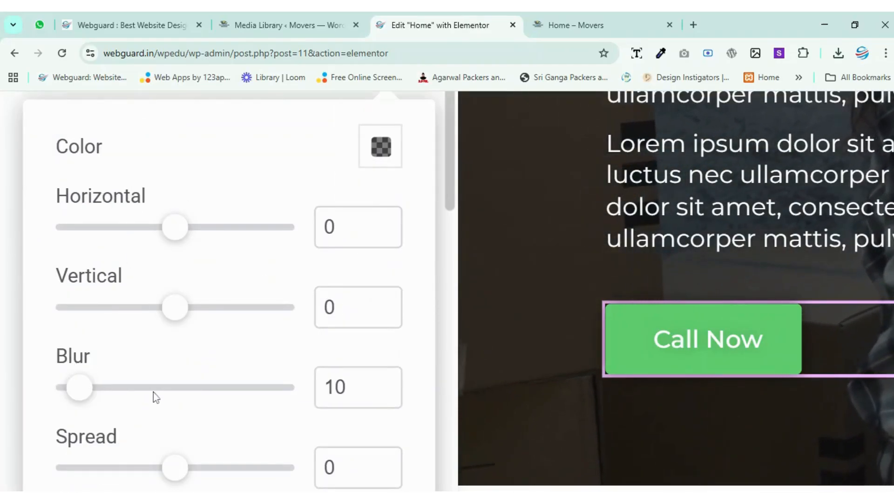
pyautogui.scroll(-1, 153, 397)
pyautogui.hotkey('ctrl', '-')
pyautogui.hotkey('ctrl', '-')
pyautogui.hotkey('ctrl', '-')
pyautogui.hotkey('ctrl', '-')
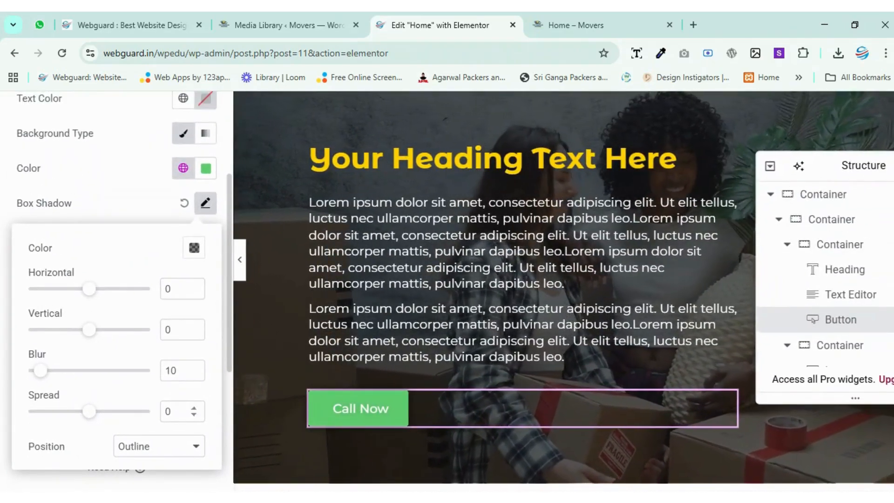
pyautogui.click(183, 455)
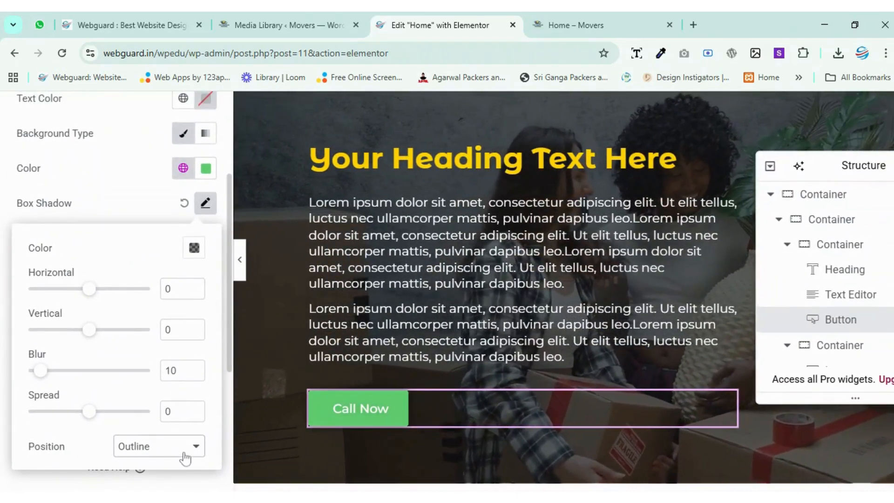
pyautogui.click(175, 481)
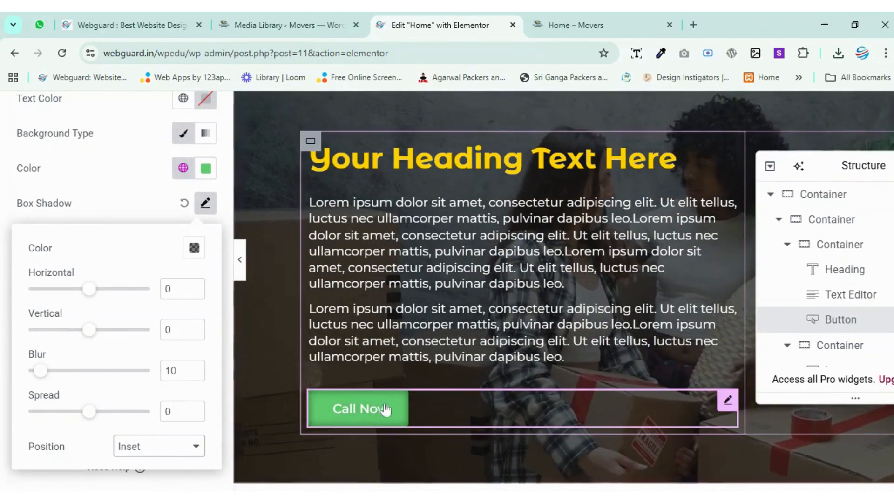
pyautogui.scroll(5, 393, 419)
pyautogui.scroll(2, 393, 421)
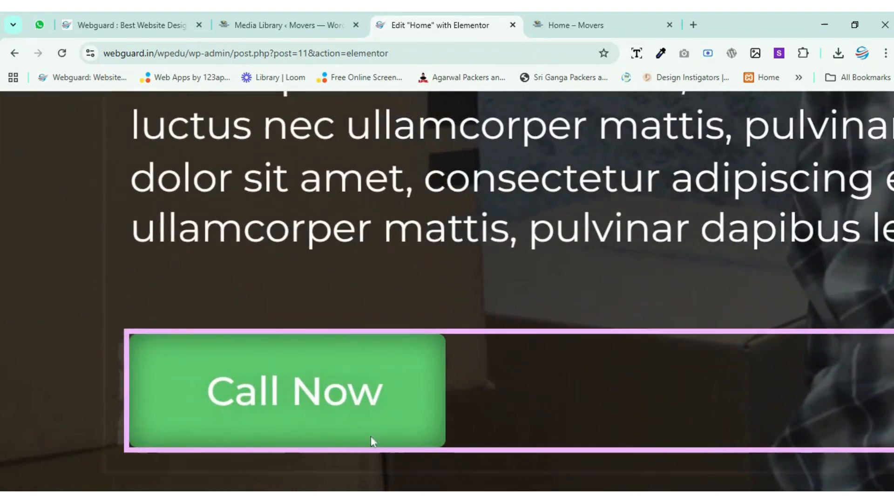
pyautogui.scroll(-7, 274, 392)
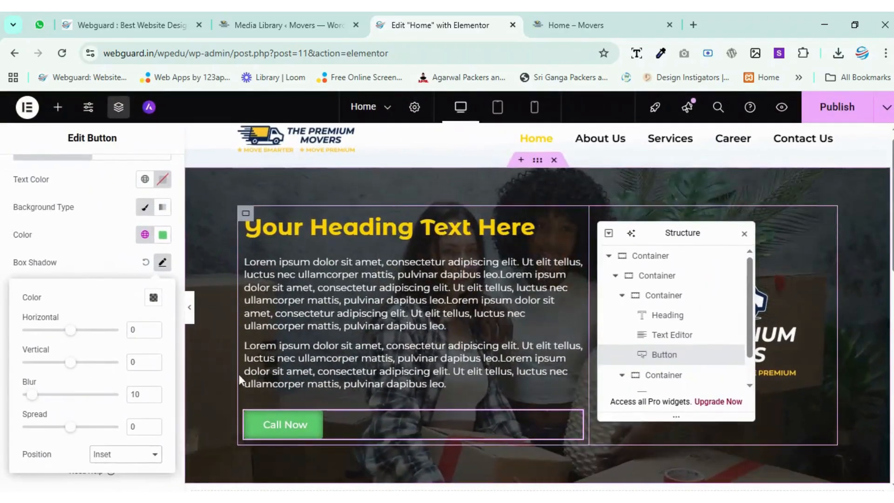
# Try box shadow values of horizontal 4, vertical 20, blur 0 and spread -7, and reset the button's box and text shadows.
pyautogui.moveTo(70, 329); pyautogui.dragTo(71, 369)
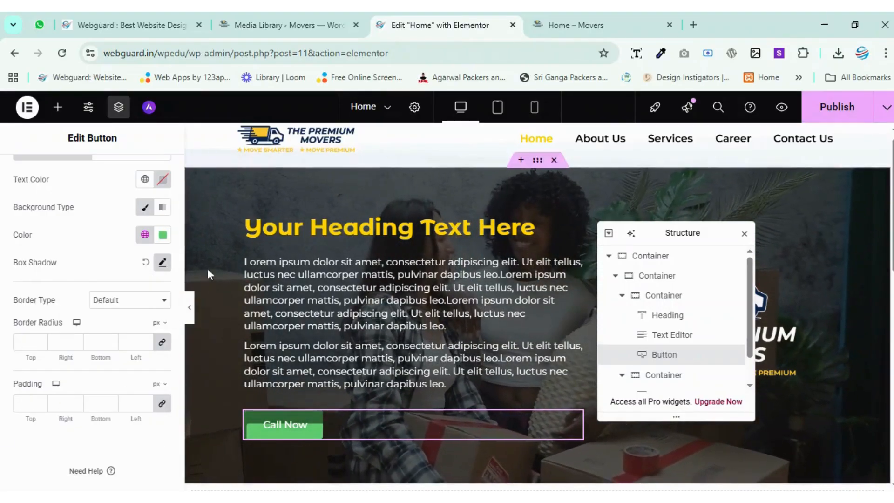
pyautogui.click(163, 262)
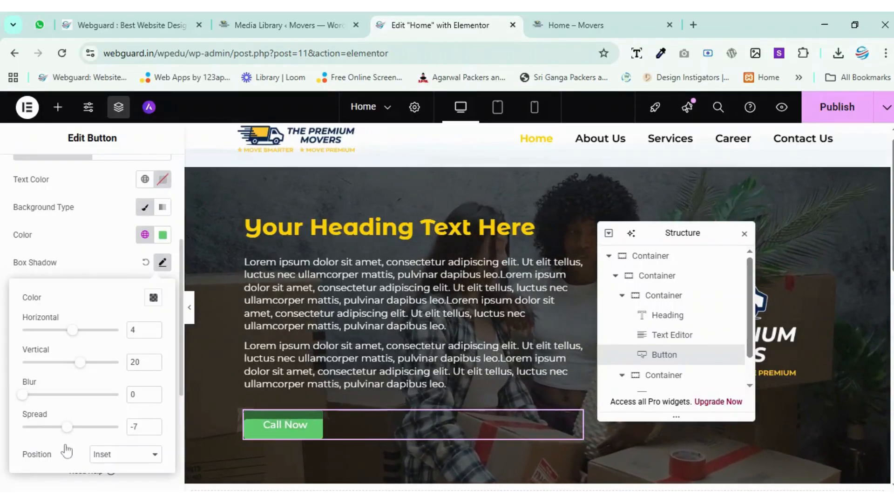
pyautogui.click(142, 279)
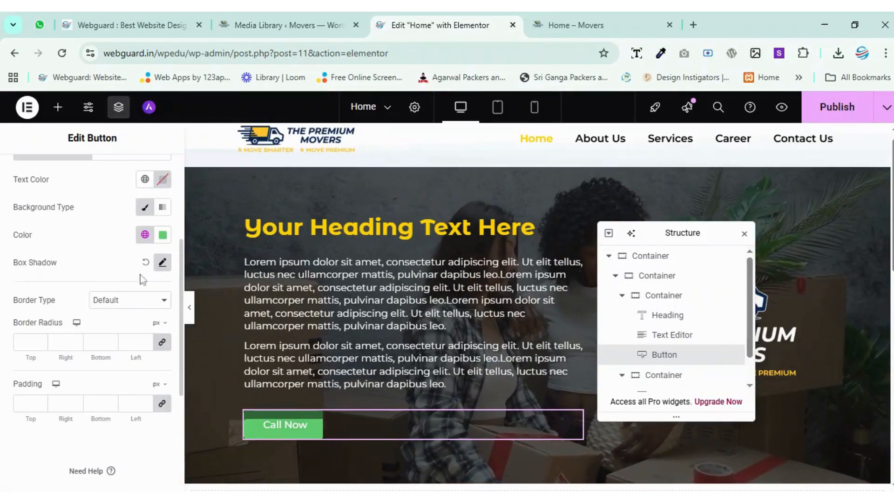
pyautogui.scroll(2, 108, 308)
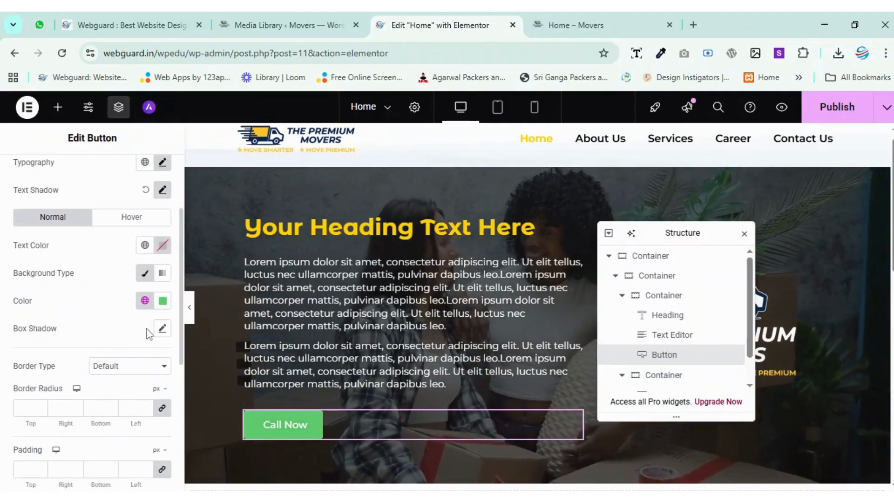
pyautogui.scroll(2, 107, 342)
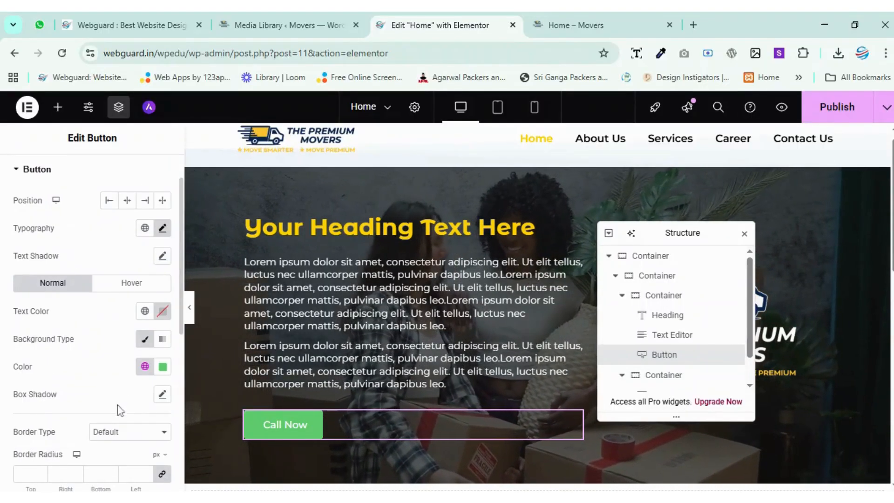
pyautogui.scroll(-3, 83, 371)
pyautogui.scroll(3, 83, 371)
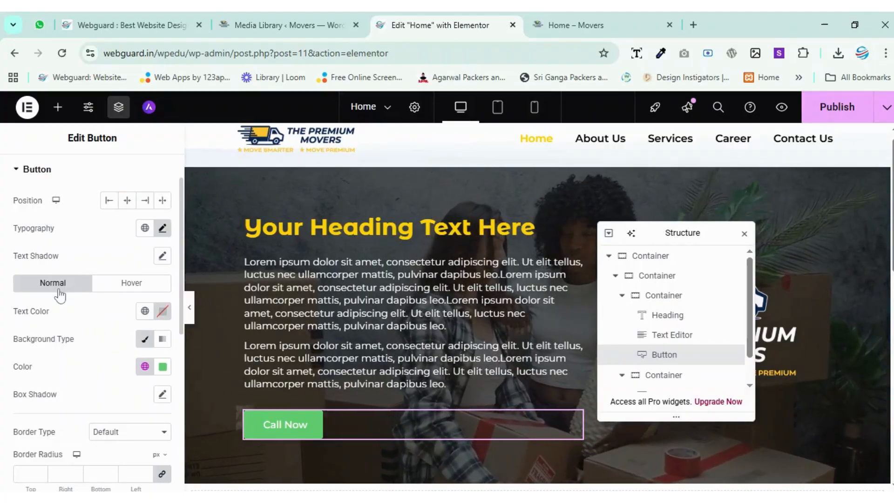
# Set the Call Now button's normal text color to the global Theme Primary Background color.
pyautogui.click(146, 312)
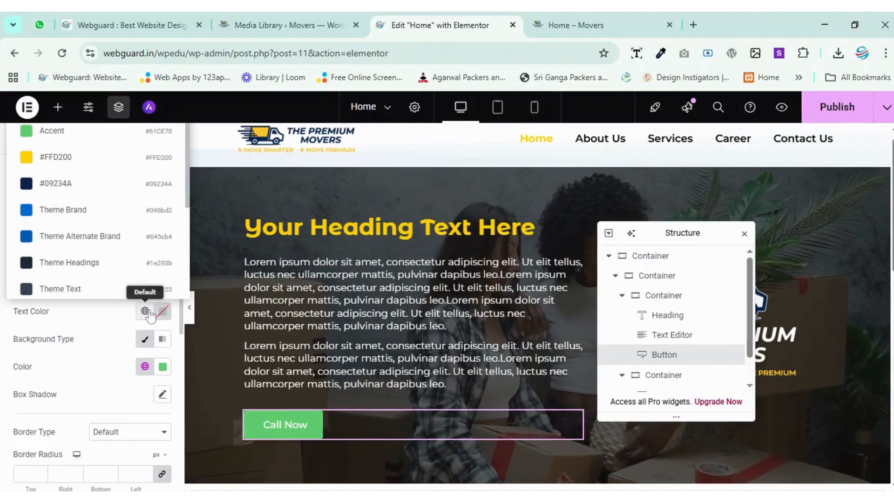
pyautogui.scroll(-3, 95, 235)
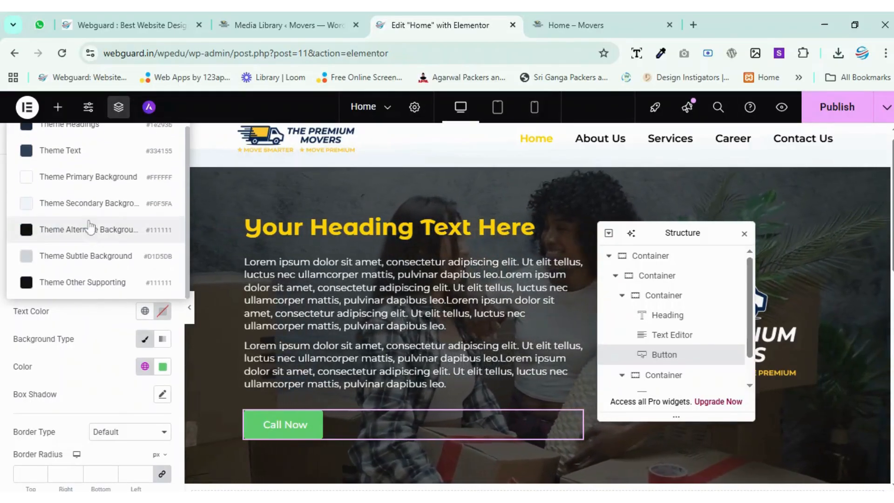
pyautogui.click(76, 178)
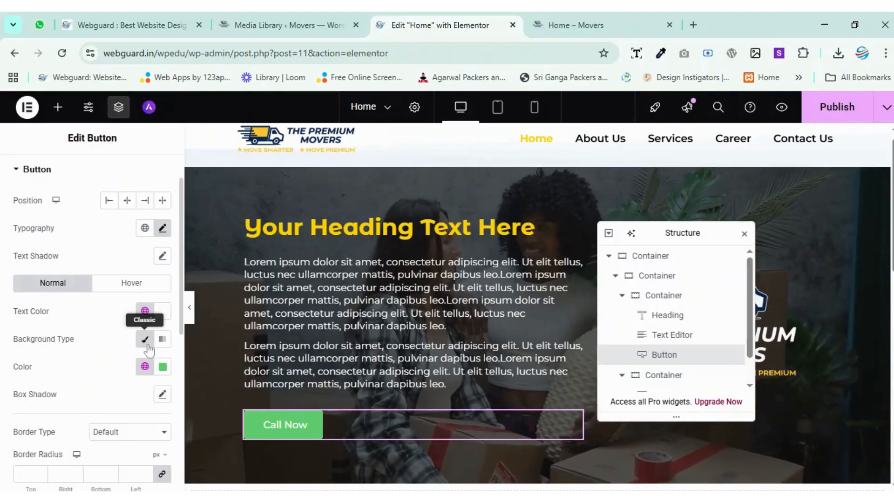
# Set the button's normal background color to the global color #09234A and publish the page.
pyautogui.click(146, 367)
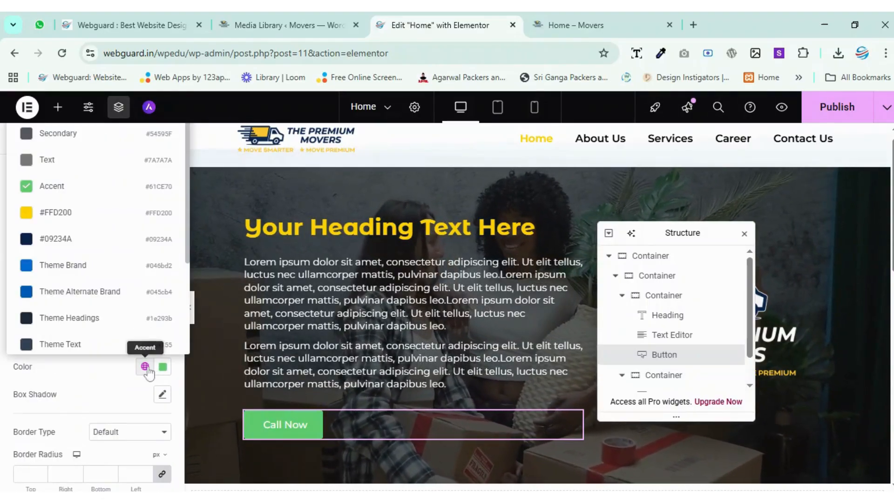
pyautogui.click(61, 240)
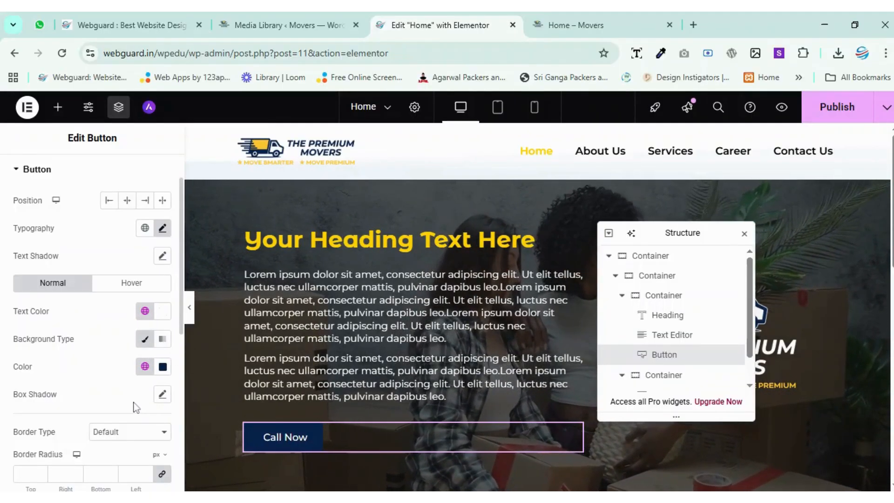
pyautogui.click(842, 108)
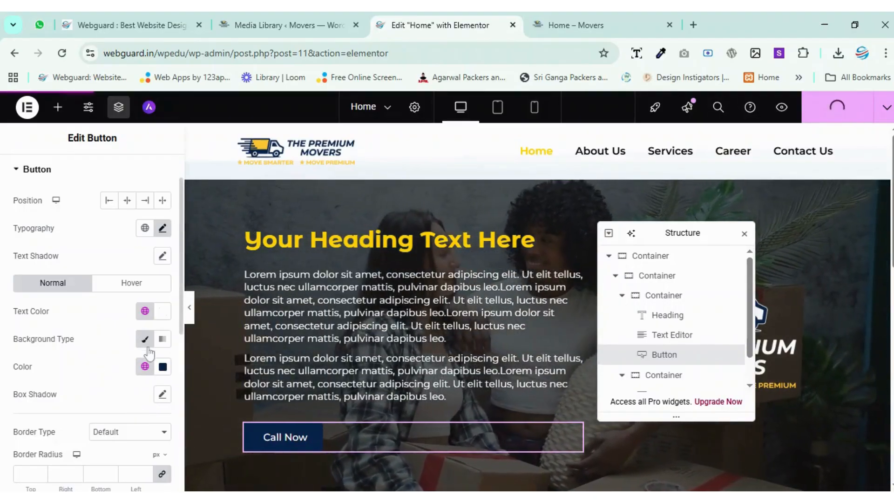
# Set the button's hover text color to the global white #FFFFFF and its hover background color to the global #FFD200.
pyautogui.click(121, 284)
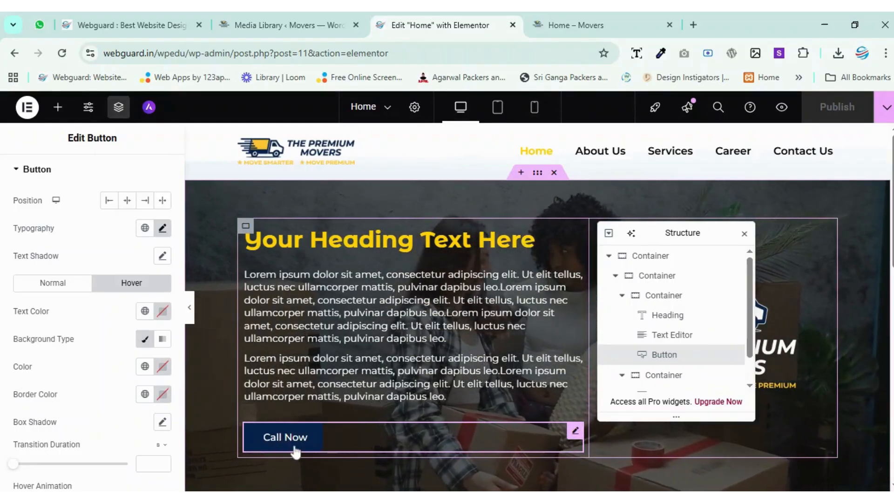
pyautogui.click(144, 310)
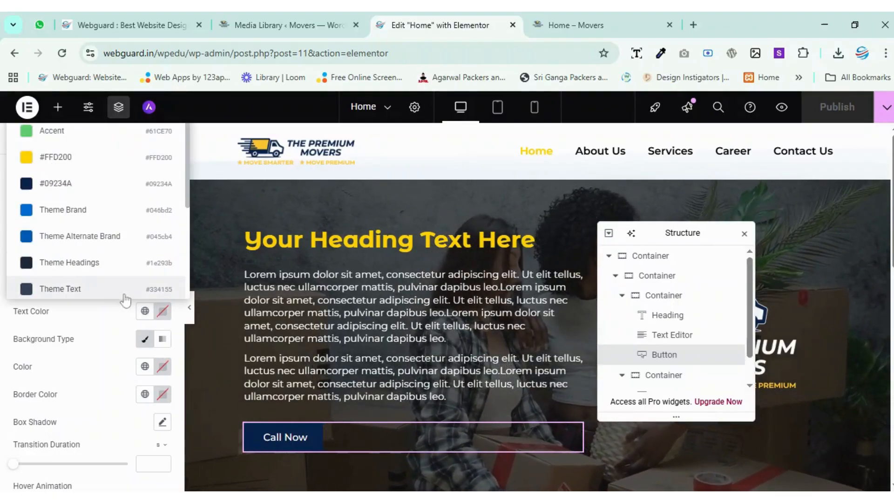
pyautogui.scroll(-3, 53, 198)
pyautogui.click(52, 192)
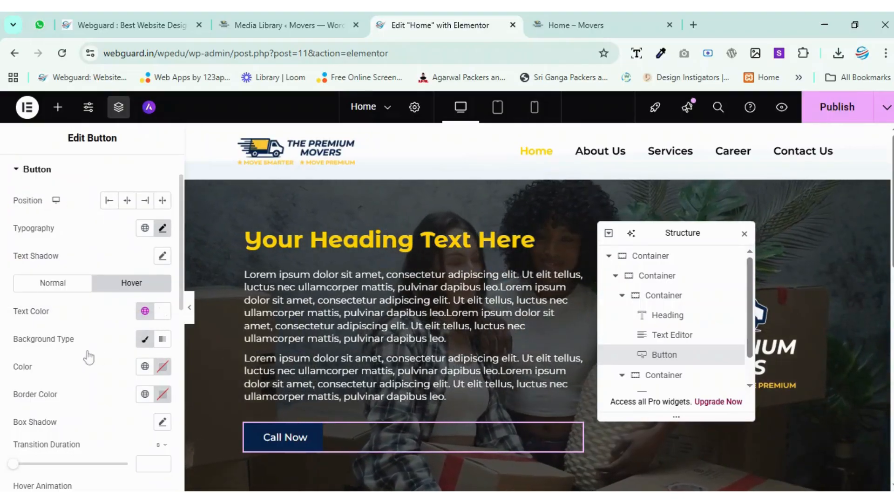
pyautogui.click(144, 365)
pyautogui.click(113, 368)
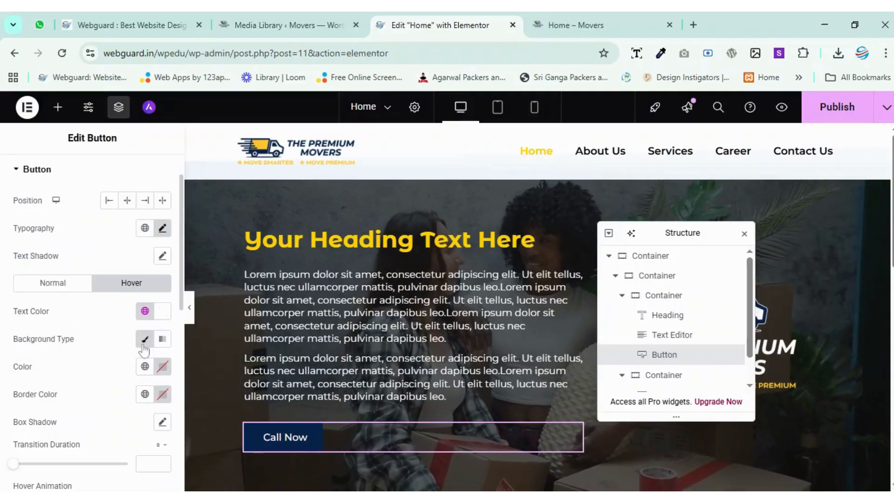
pyautogui.click(145, 368)
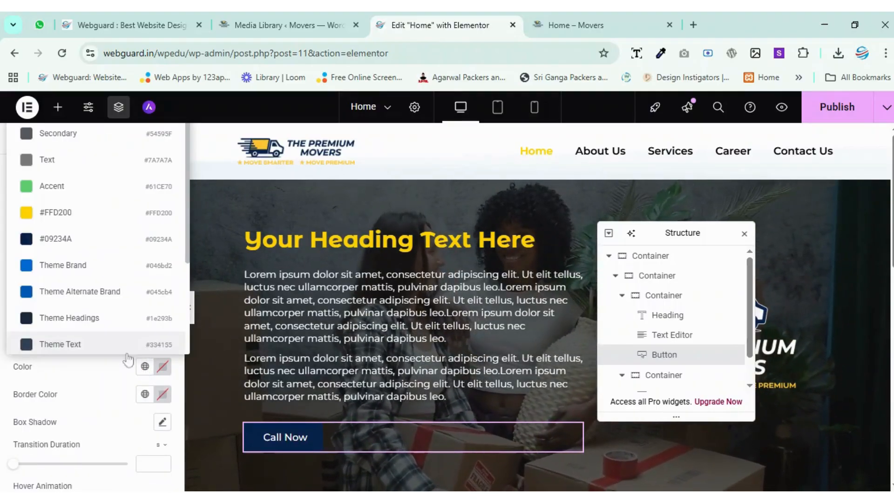
pyautogui.click(69, 210)
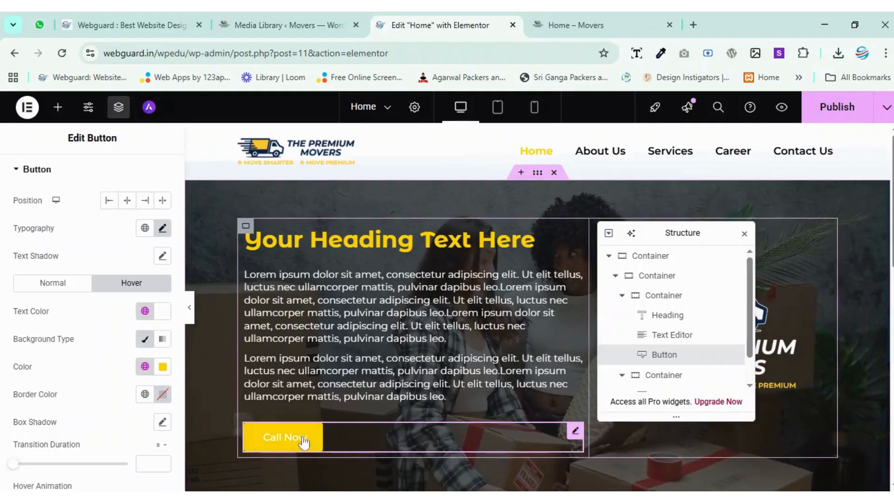
# Change the button's hover text color to black, trying the global #111111 and settling on custom #000000.
pyautogui.click(145, 311)
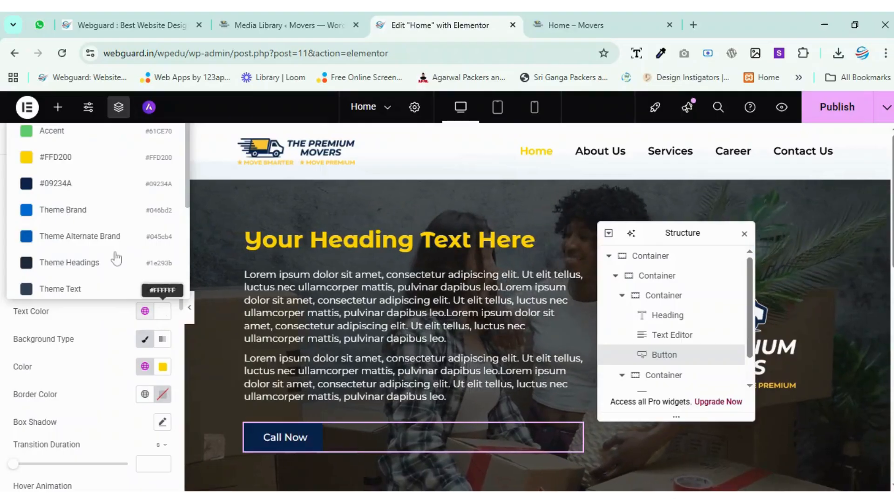
pyautogui.scroll(-3, 119, 261)
pyautogui.click(126, 281)
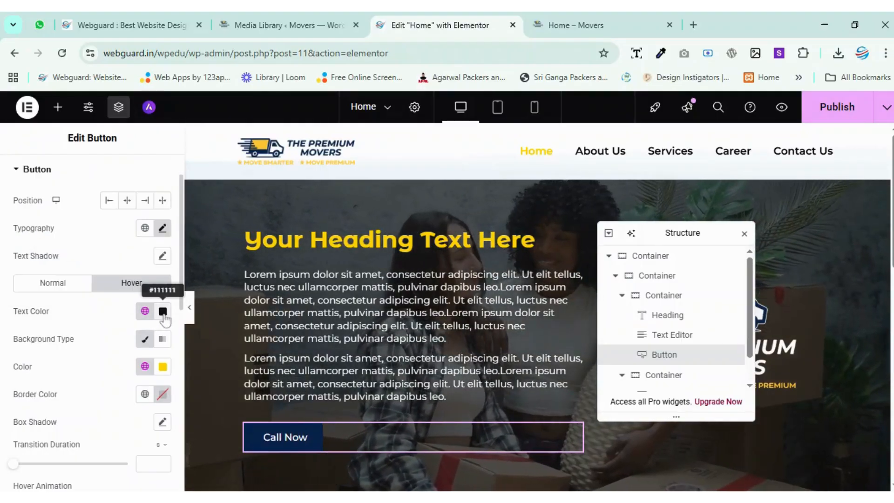
pyautogui.click(162, 316)
pyautogui.moveTo(121, 218); pyautogui.dragTo(22, 288)
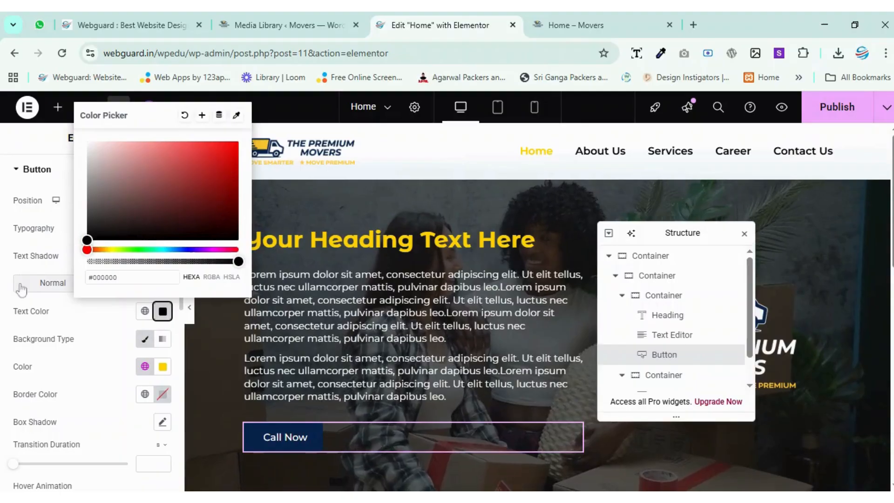
pyautogui.click(106, 336)
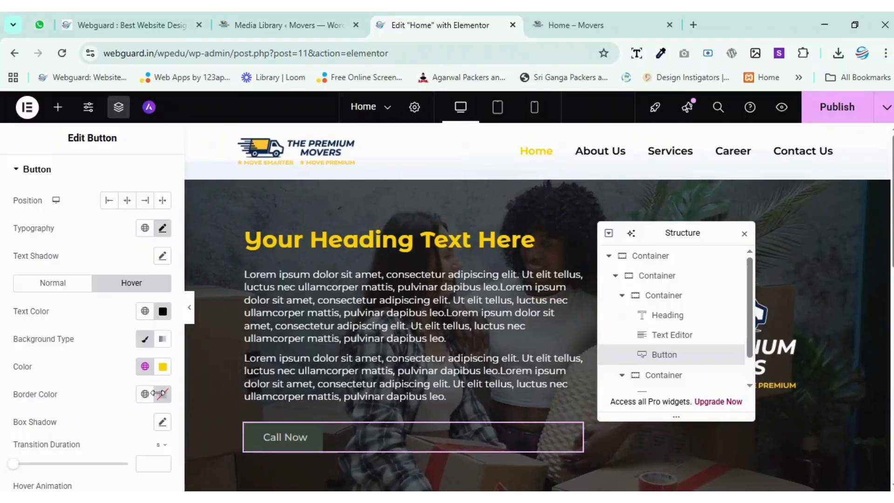
# Set the Call Now button's border type to None and its border radius to 150 px on all corners.
pyautogui.click(64, 288)
pyautogui.scroll(-2, 65, 291)
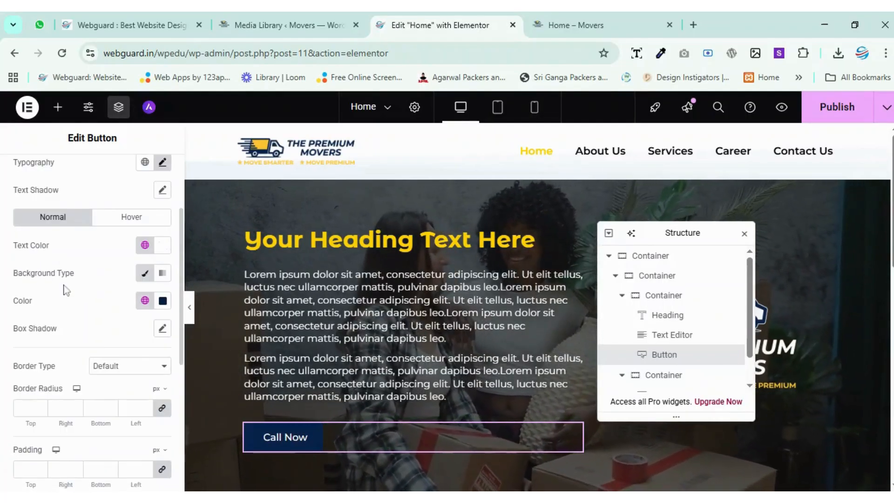
pyautogui.click(122, 368)
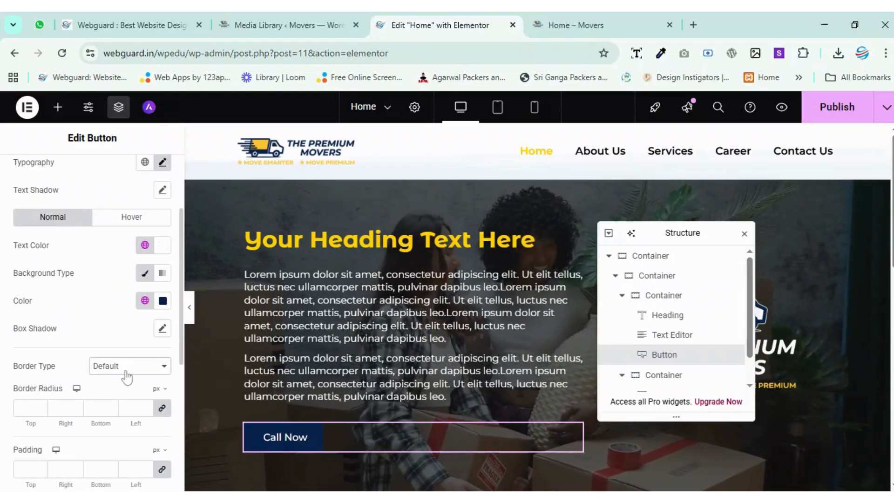
pyautogui.click(129, 379)
pyautogui.scroll(-4, 110, 313)
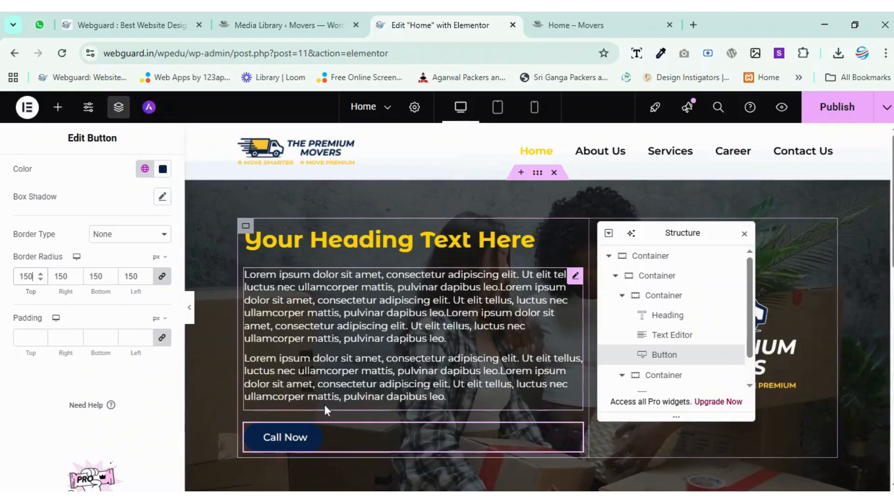
pyautogui.scroll(-2, 344, 395)
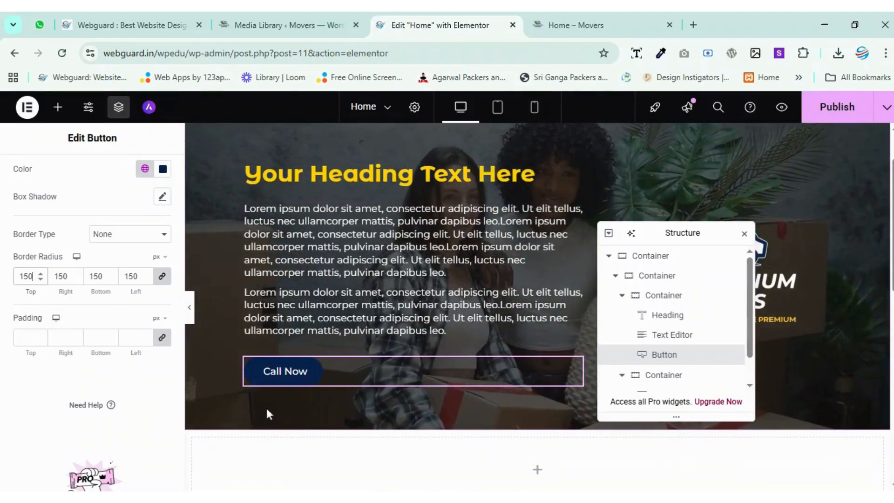
# Give the Call Now button a solid 2 px border in the global white color and publish the page.
pyautogui.scroll(2, 73, 365)
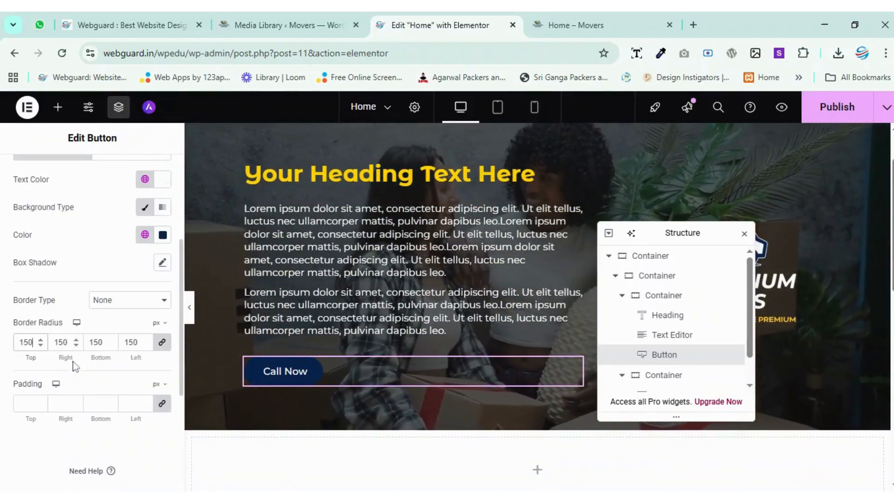
pyautogui.click(104, 308)
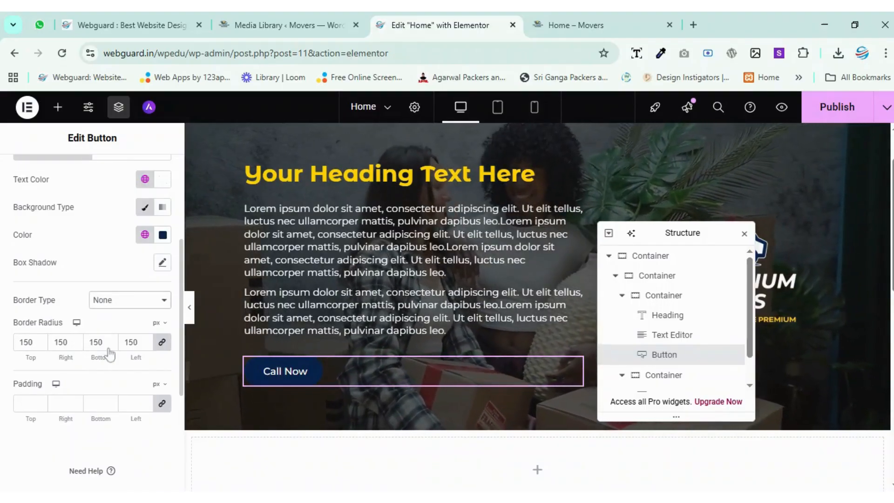
pyautogui.click(109, 350)
pyautogui.click(41, 340)
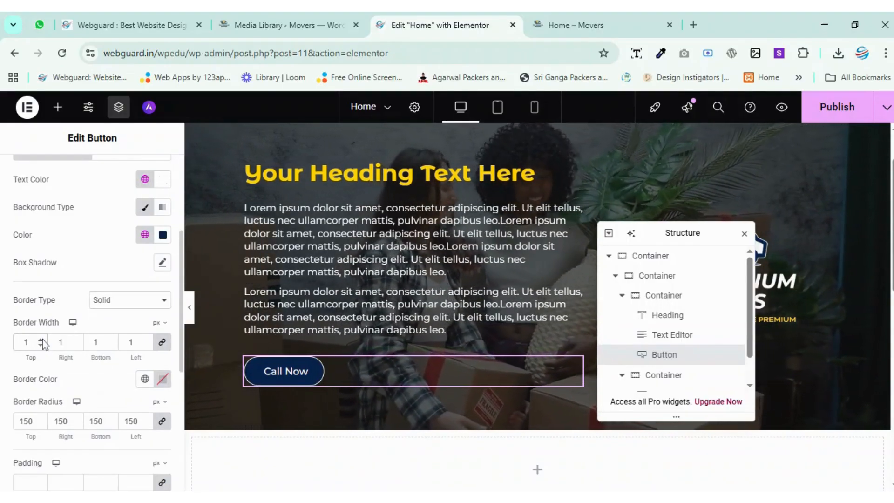
pyautogui.click(41, 340)
pyautogui.click(144, 379)
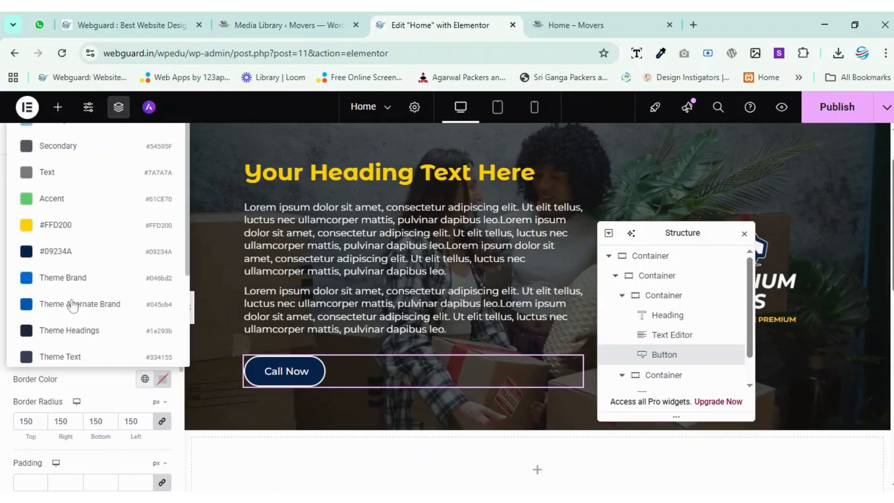
pyautogui.scroll(-3, 72, 303)
pyautogui.click(45, 258)
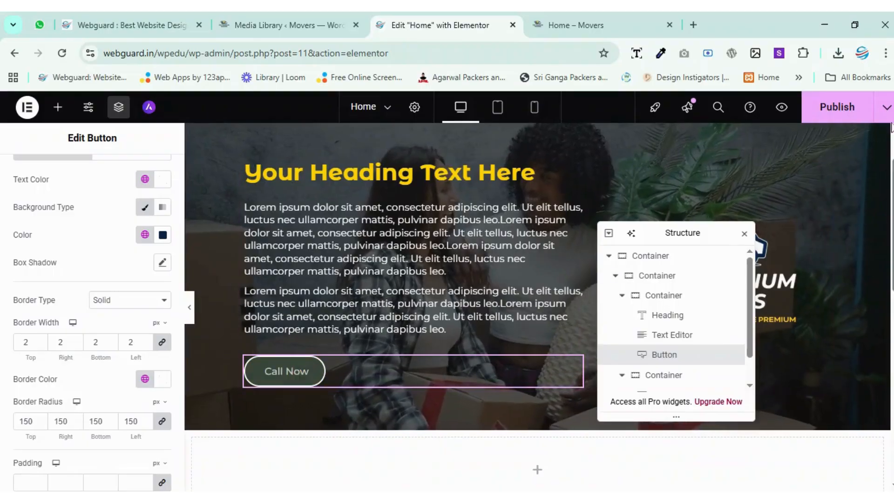
pyautogui.click(855, 108)
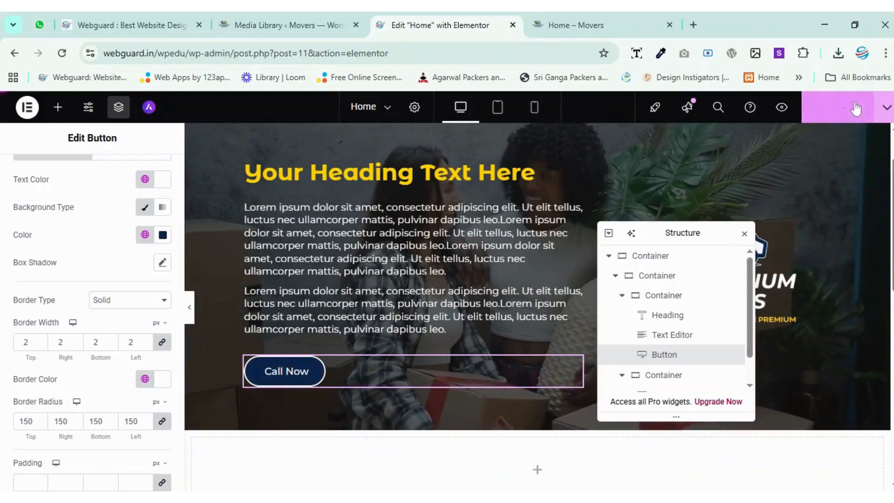
# Check the hero section and the Call Now button's border and hover styling on the live Home page.
pyautogui.click(607, 18)
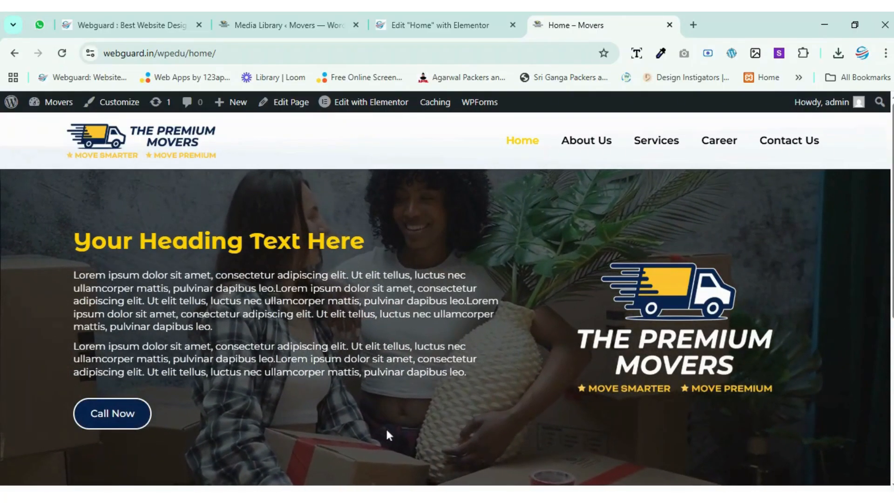
pyautogui.scroll(5, 386, 432)
pyautogui.scroll(-4, 386, 433)
pyautogui.hscroll(-8, 386, 433)
pyautogui.scroll(1, 386, 433)
pyautogui.scroll(2, 386, 433)
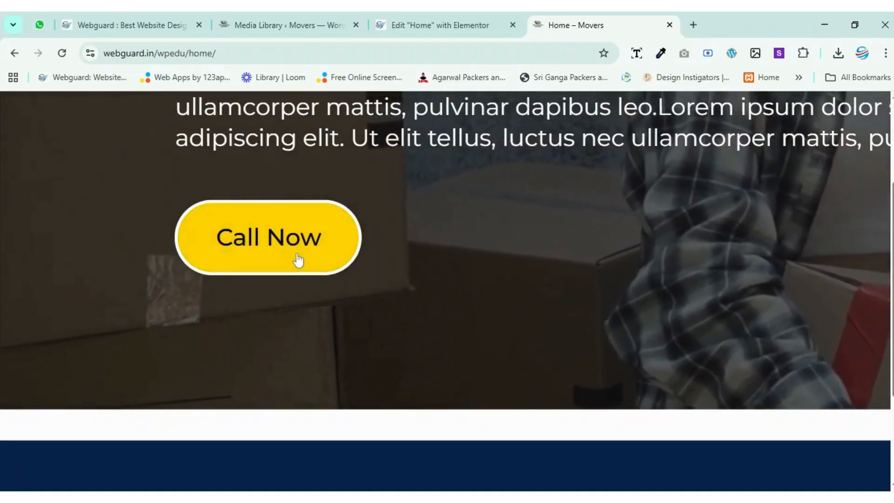
pyautogui.scroll(-5, 505, 354)
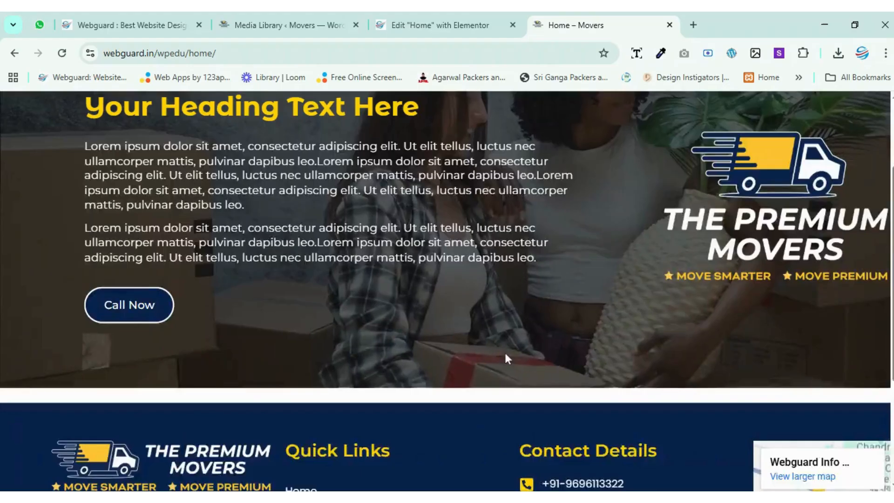
pyautogui.scroll(2, 505, 354)
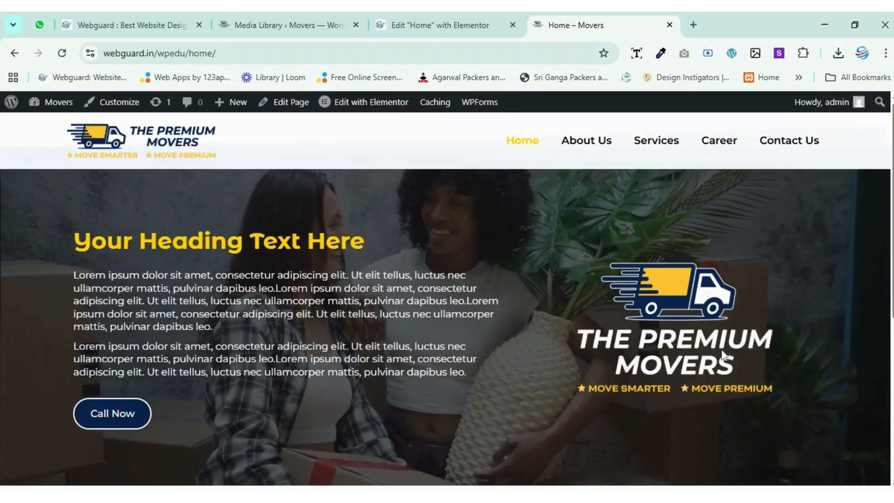
# Return to the Elementor editor and replace the hero outer container's background video link with the copied YouTube link.
pyautogui.click(447, 25)
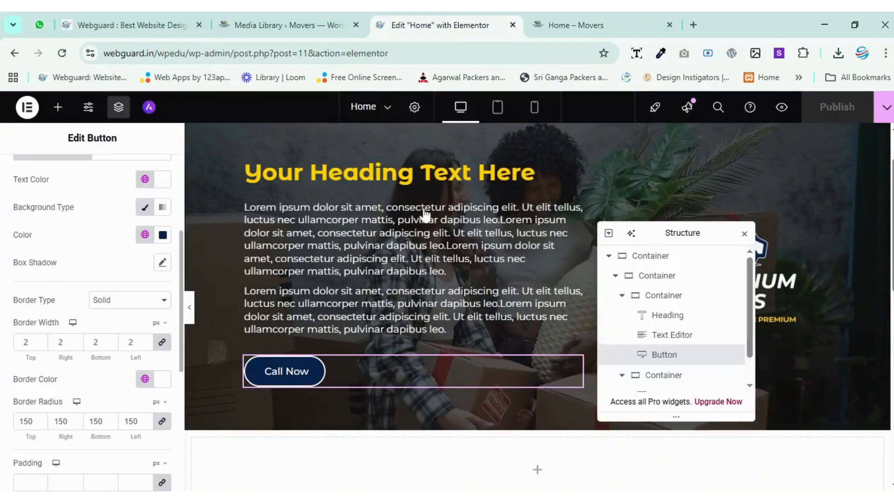
pyautogui.scroll(2, 469, 295)
pyautogui.click(650, 256)
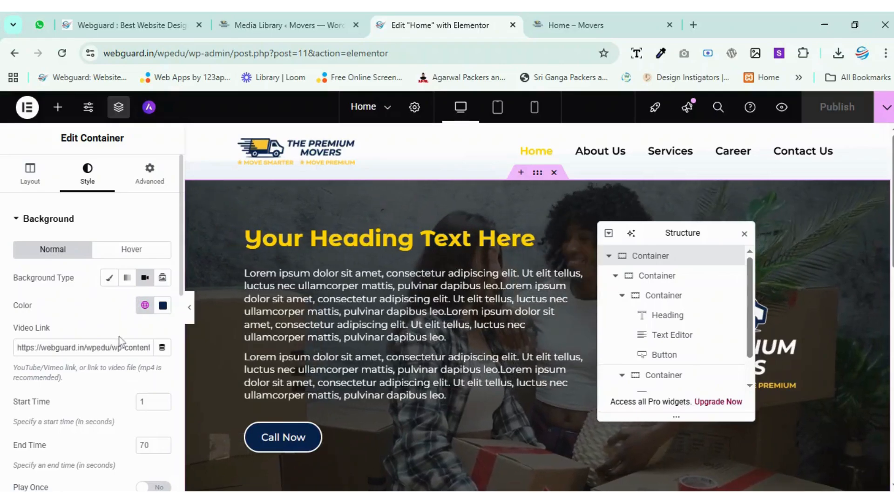
pyautogui.click(162, 278)
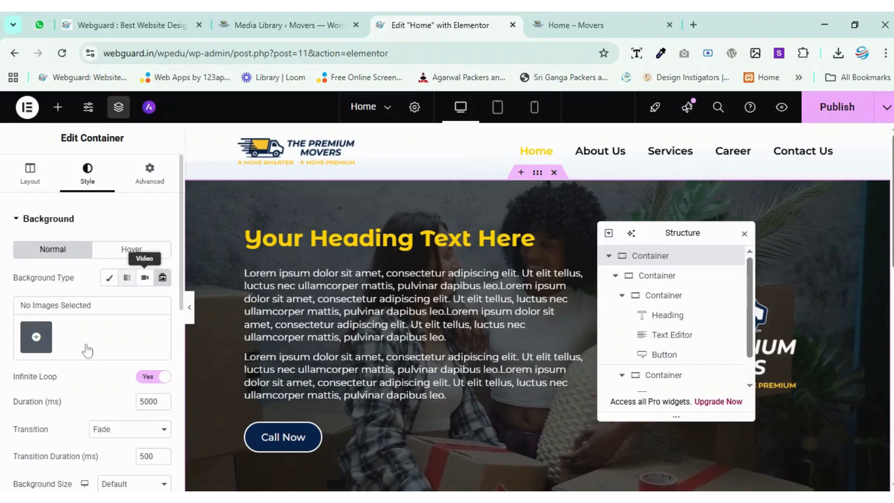
pyautogui.click(144, 278)
pyautogui.tripleClick(73, 347)
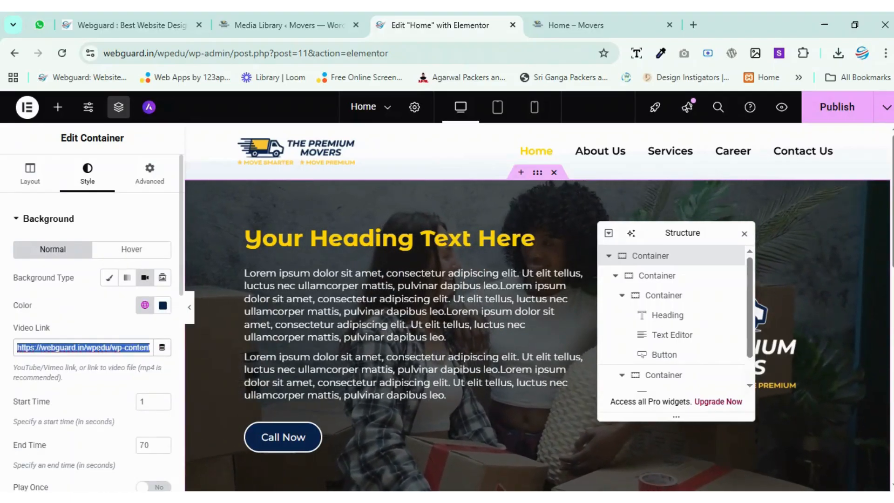
pyautogui.hotkey('ctrl', 'v')
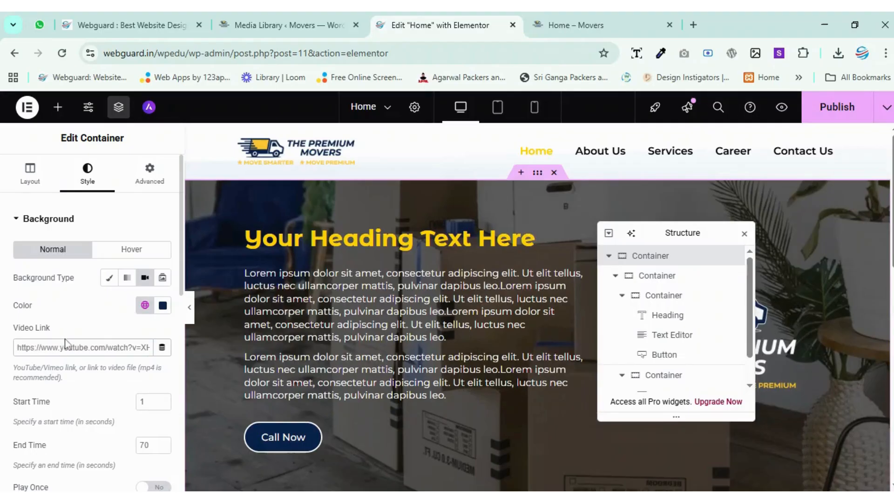
# Remove the background fallback image from the hero's outer container.
pyautogui.scroll(-4, 79, 345)
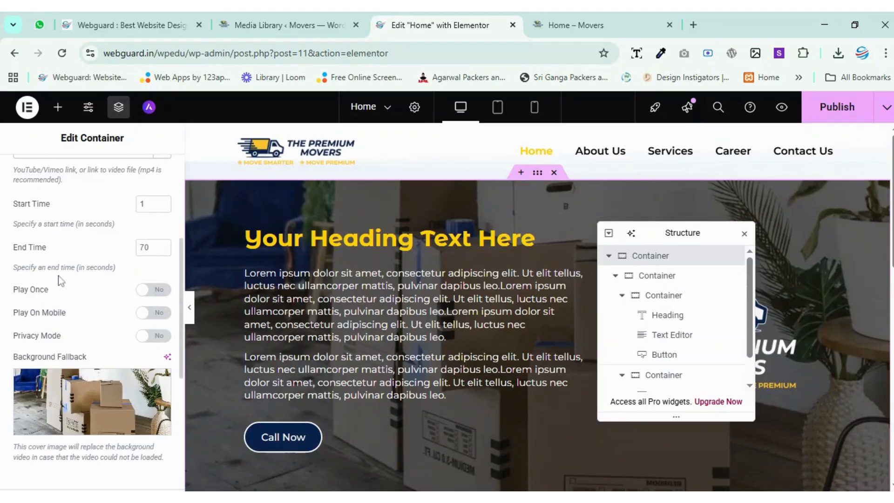
pyautogui.scroll(1, 58, 275)
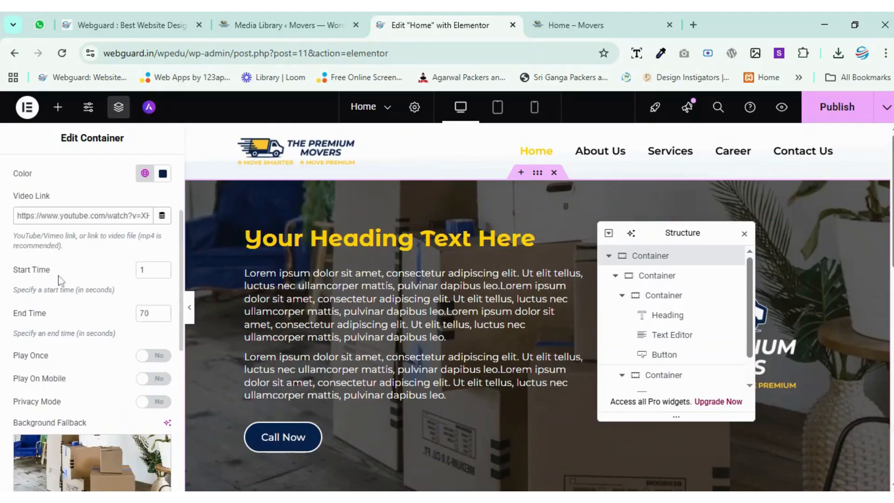
pyautogui.scroll(-1, 58, 275)
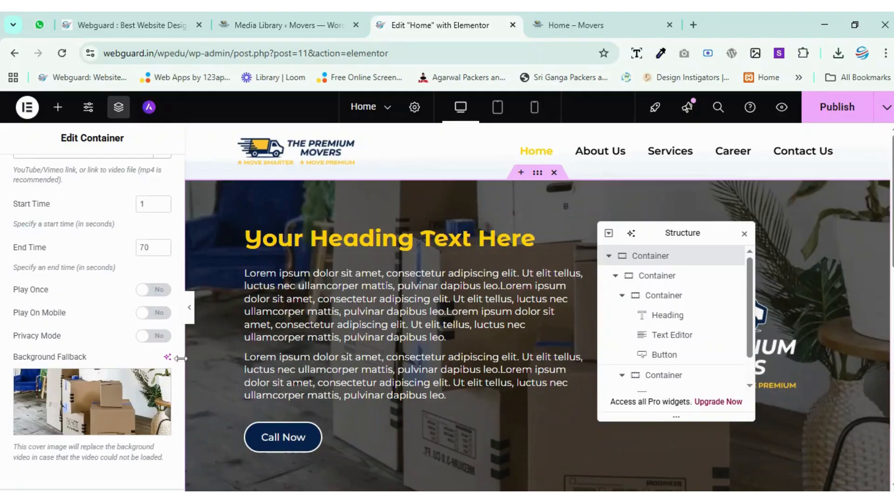
pyautogui.moveTo(91, 408)
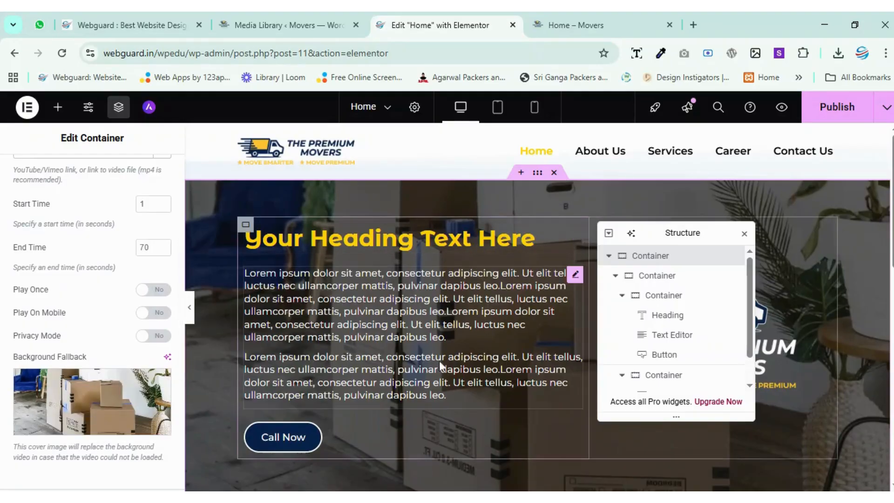
pyautogui.click(158, 380)
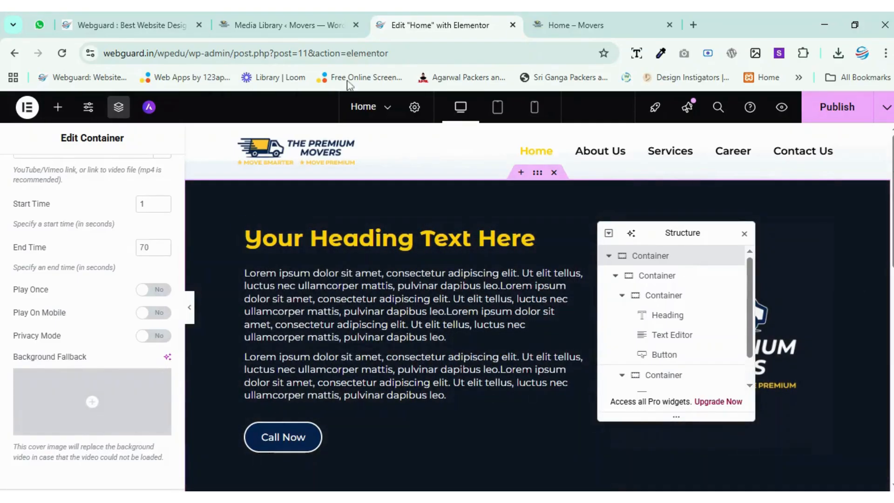
pyautogui.scroll(1, 107, 314)
pyautogui.scroll(2, 90, 292)
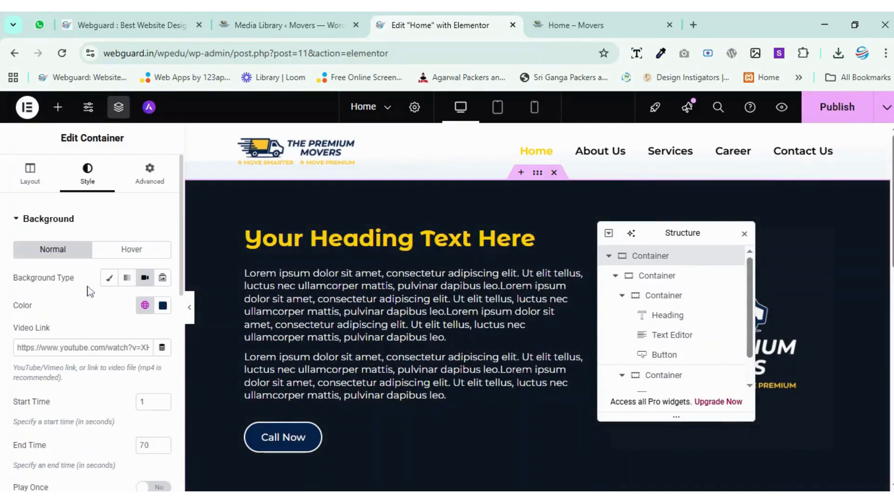
# Set the container's background type to Slideshow and insert a gallery of the five mover photos: box taping, box carrying, bed covering, plastic wrapping and stacked boxes.
pyautogui.click(162, 278)
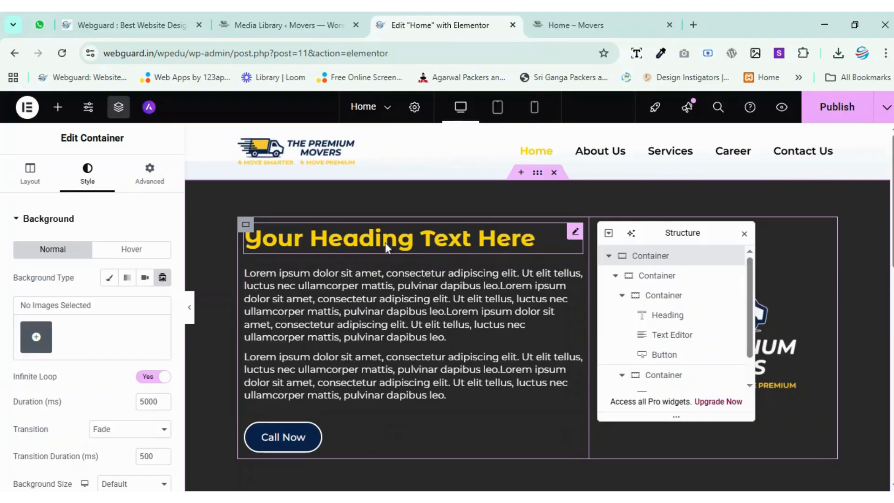
pyautogui.click(36, 337)
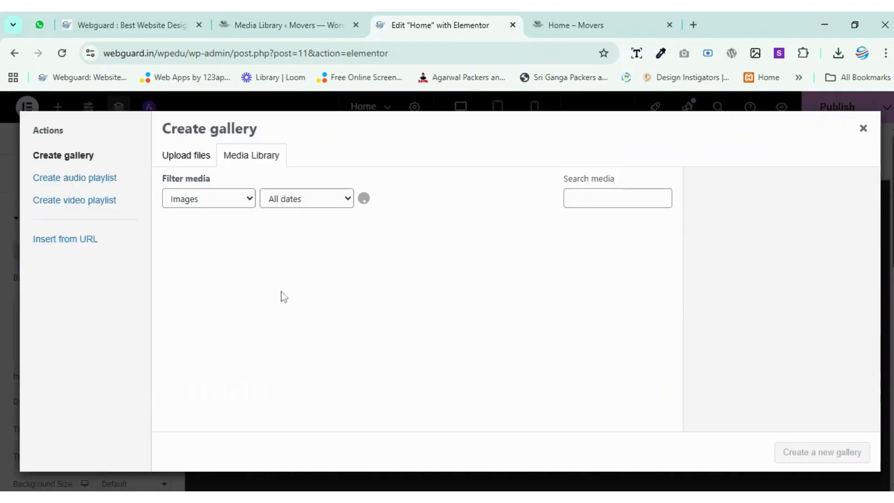
pyautogui.click(317, 301)
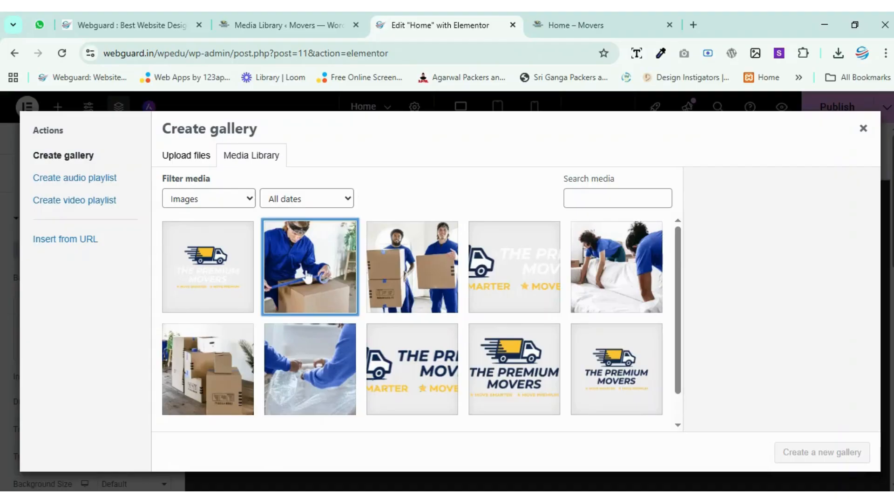
pyautogui.click(404, 280)
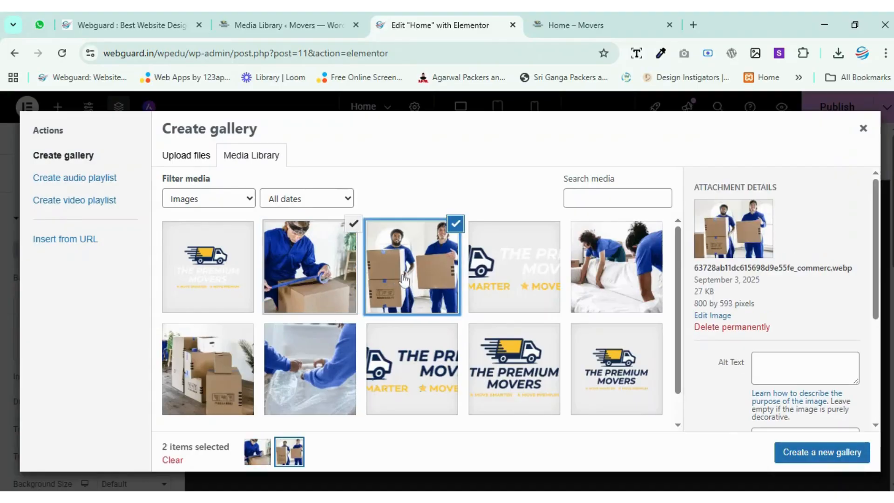
pyautogui.click(601, 281)
pyautogui.click(318, 378)
pyautogui.click(216, 372)
pyautogui.click(809, 459)
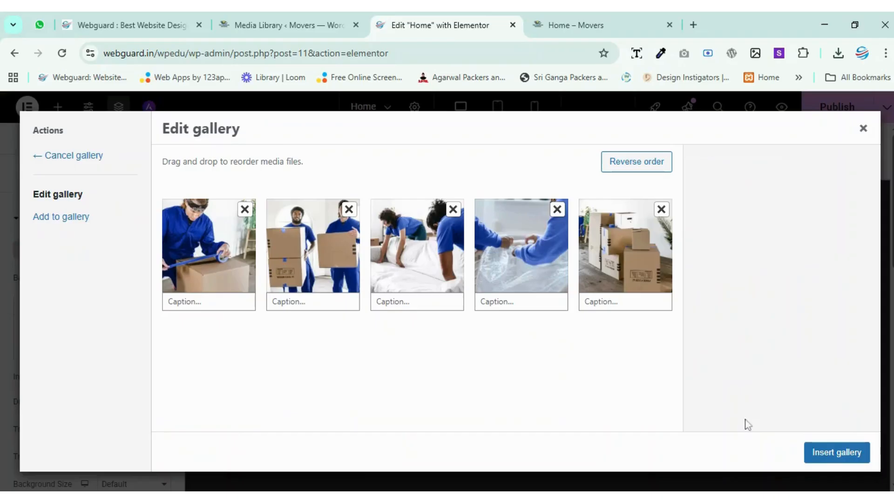
pyautogui.click(837, 452)
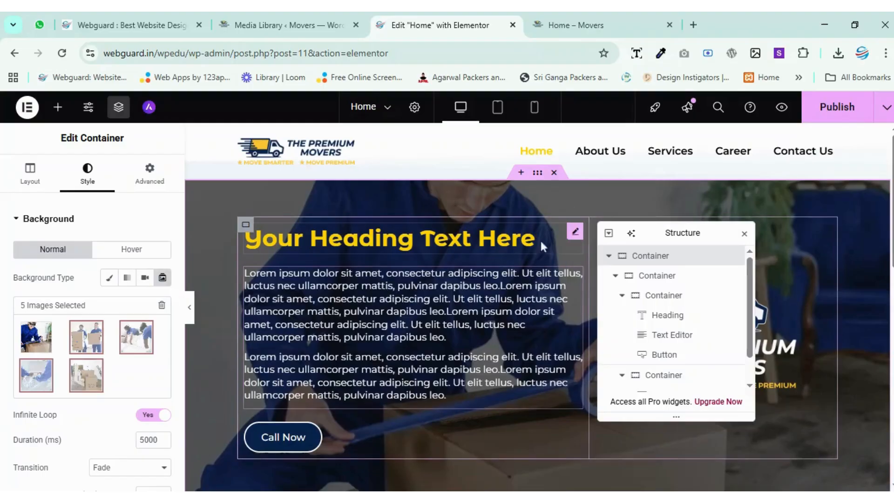
# Move the Structure panel away from the hero logo and set the background slideshow's duration to 3000 ms.
pyautogui.moveTo(699, 243); pyautogui.dragTo(768, 275)
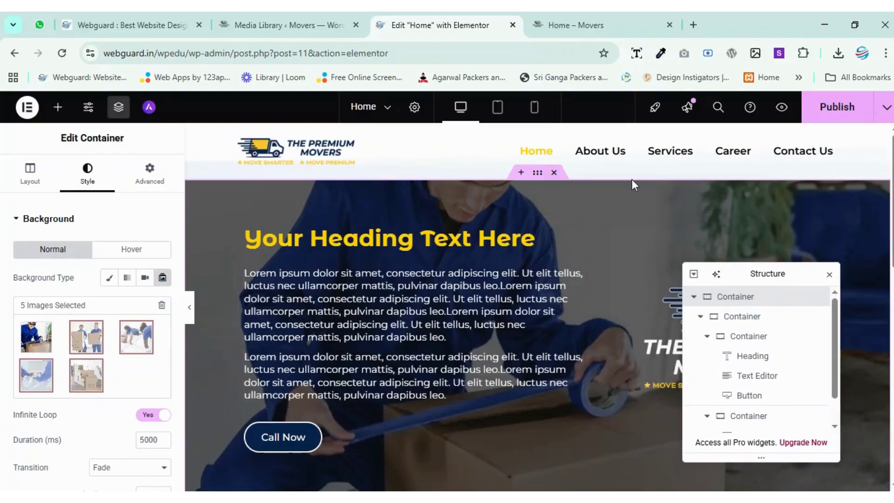
pyautogui.scroll(-1, 495, 231)
pyautogui.scroll(-1, 96, 399)
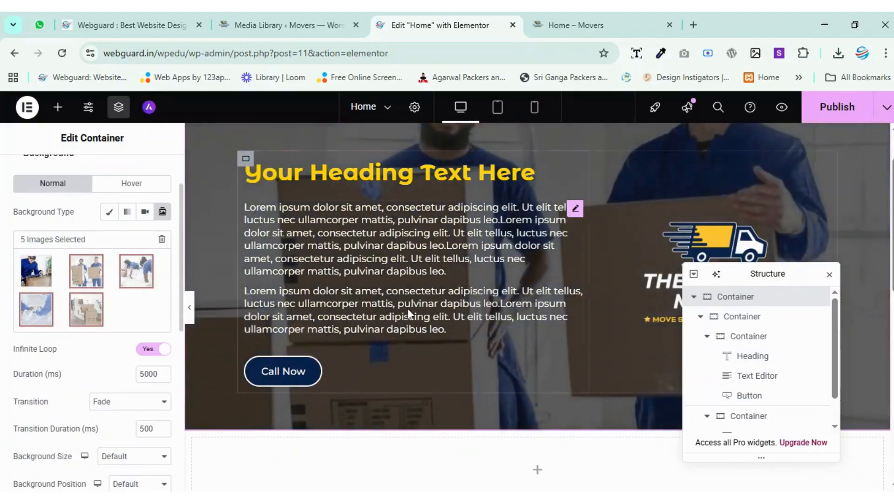
pyautogui.scroll(1, 407, 308)
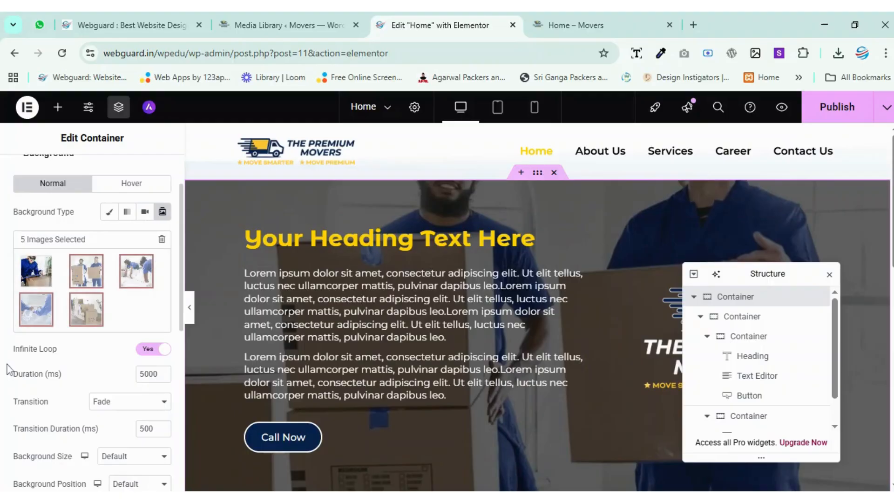
pyautogui.scroll(-2, 107, 355)
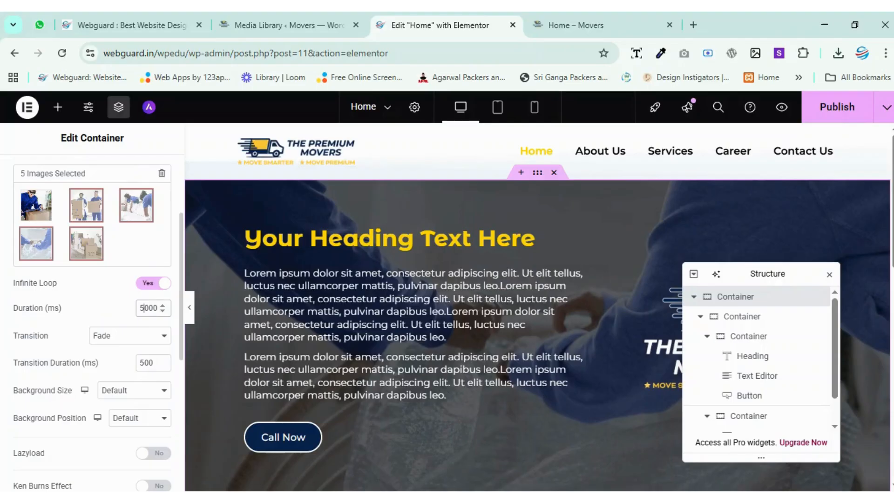
pyautogui.moveTo(144, 307); pyautogui.dragTo(139, 308)
pyautogui.write('3')
# Try the Slide Right transition for the background slideshow, close the Structure panel, and settle on Slide Left.
pyautogui.click(118, 371)
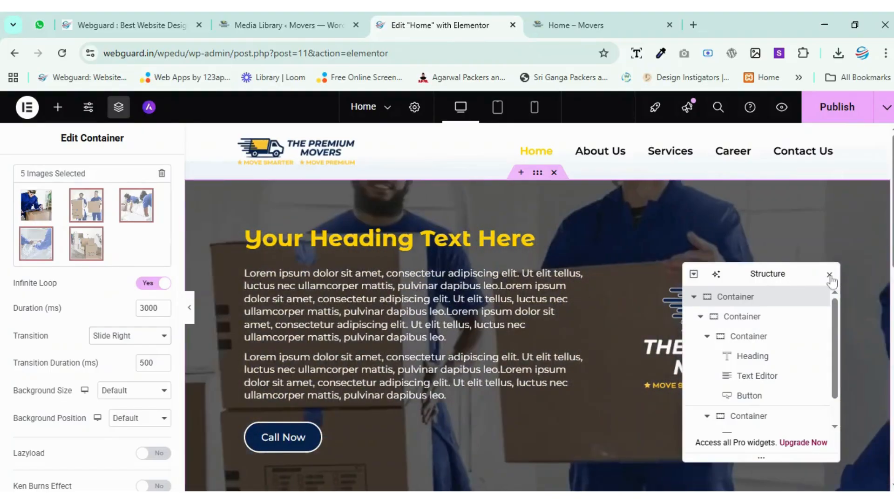
pyautogui.click(829, 275)
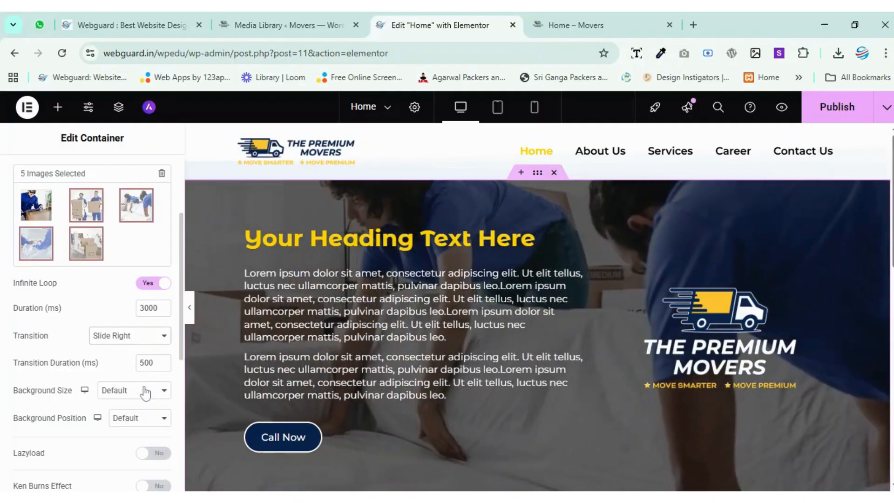
pyautogui.click(144, 392)
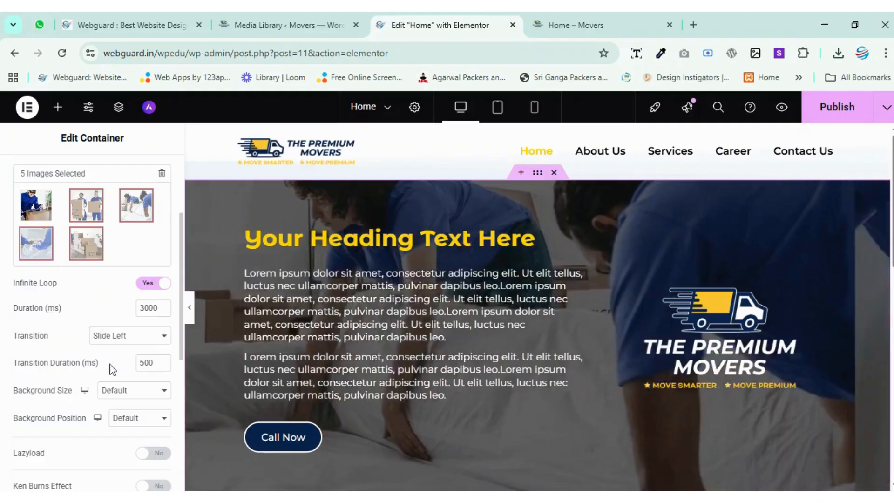
pyautogui.scroll(-2, 51, 342)
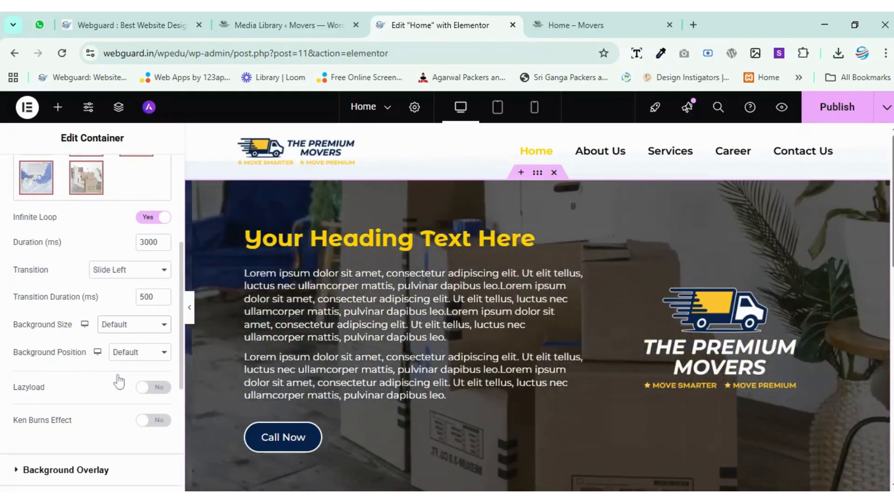
# Set the slideshow's background size to Cover after trying Contain, set its position to Top Center, and publish the page.
pyautogui.click(117, 376)
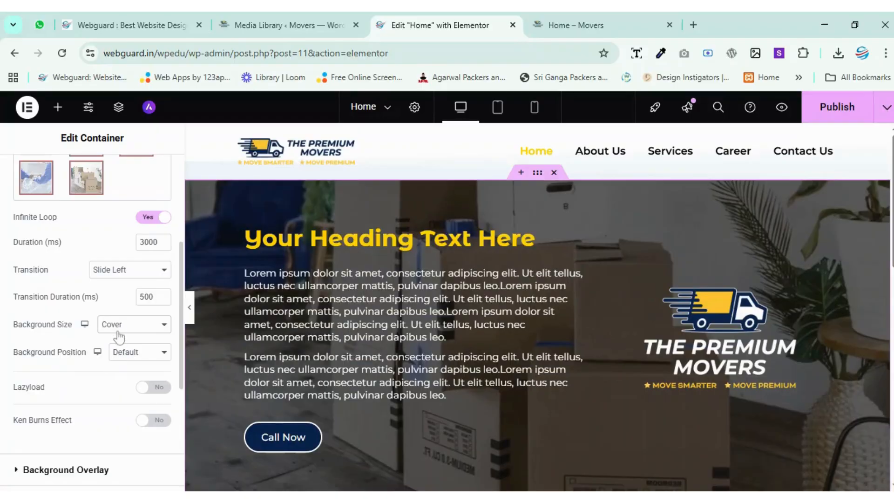
pyautogui.click(126, 393)
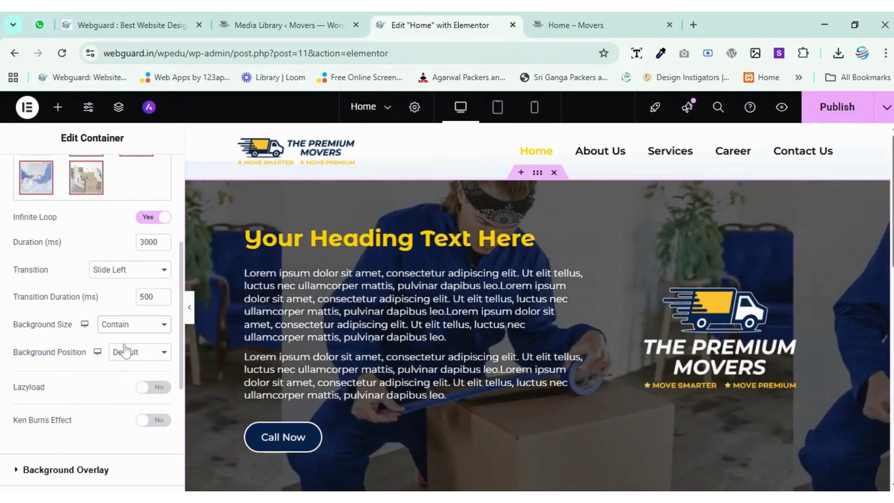
pyautogui.click(114, 376)
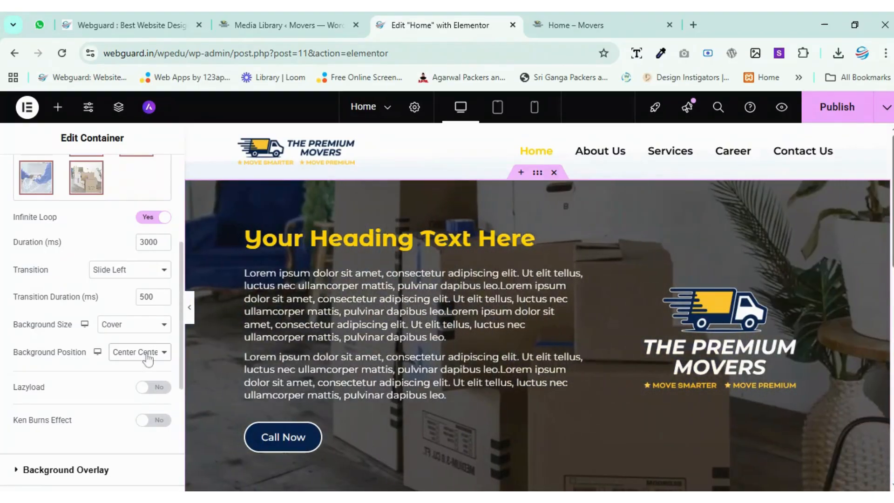
pyautogui.click(129, 260)
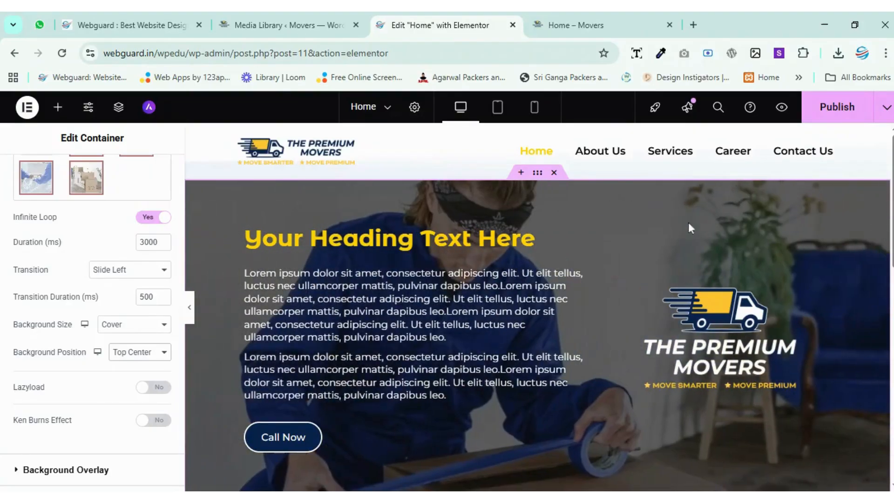
pyautogui.click(861, 107)
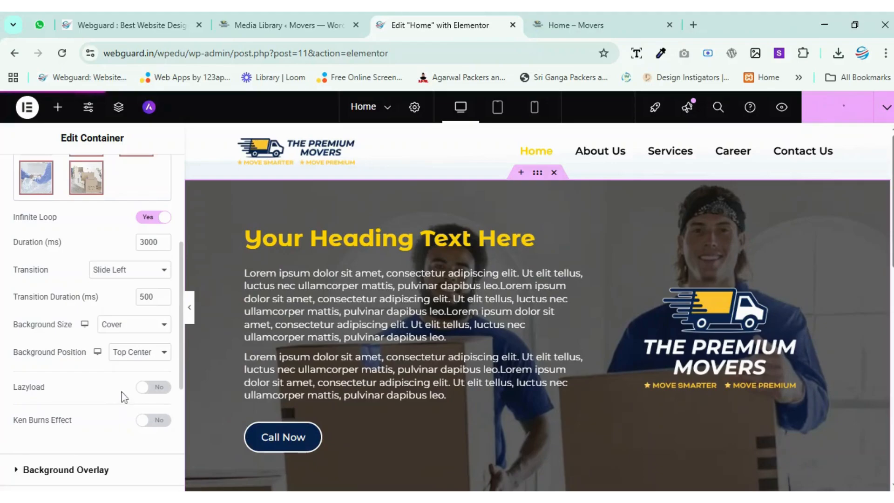
# Try Lazyload on the background slideshow, leave it off, and publish the page with the Ken Burns Effect enabled.
pyautogui.click(146, 395)
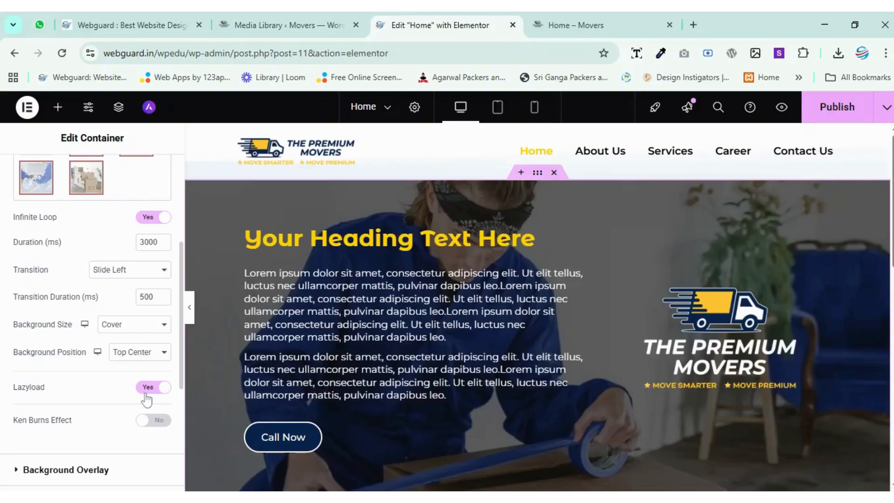
pyautogui.click(146, 391)
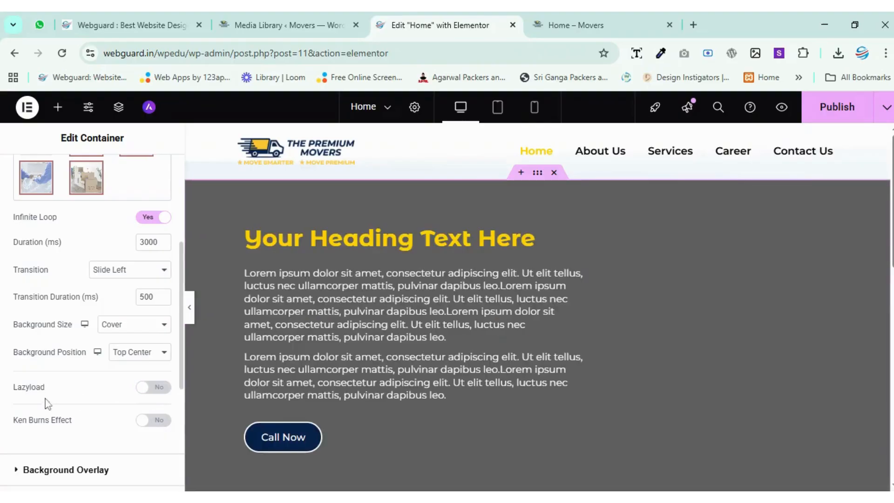
pyautogui.click(154, 421)
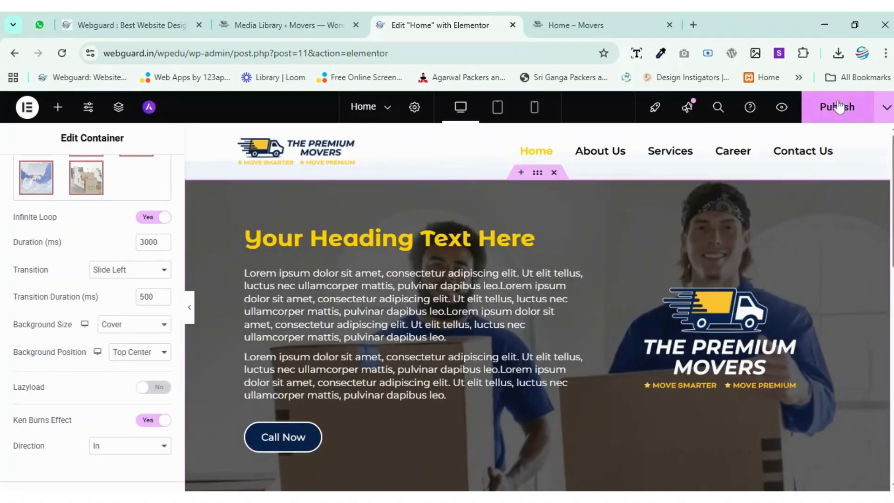
pyautogui.click(838, 106)
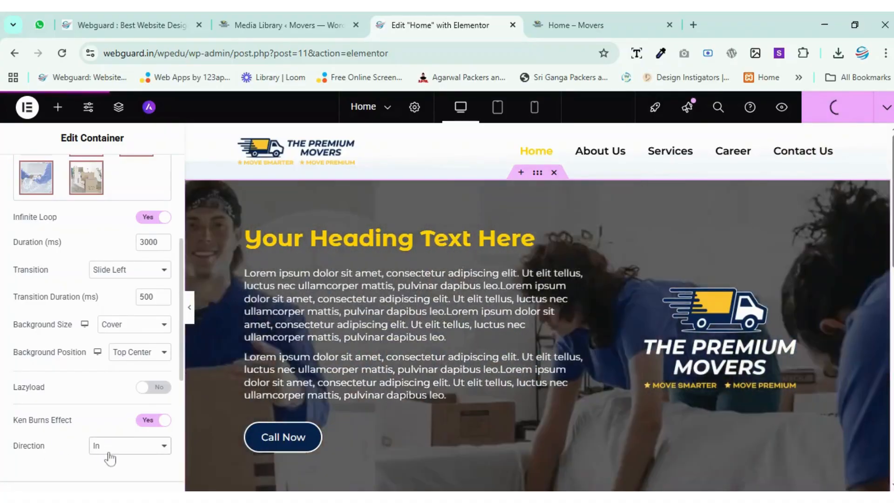
# Switch to the live Home page and reload it to check the hero's background slideshow.
pyautogui.scroll(-2, 110, 459)
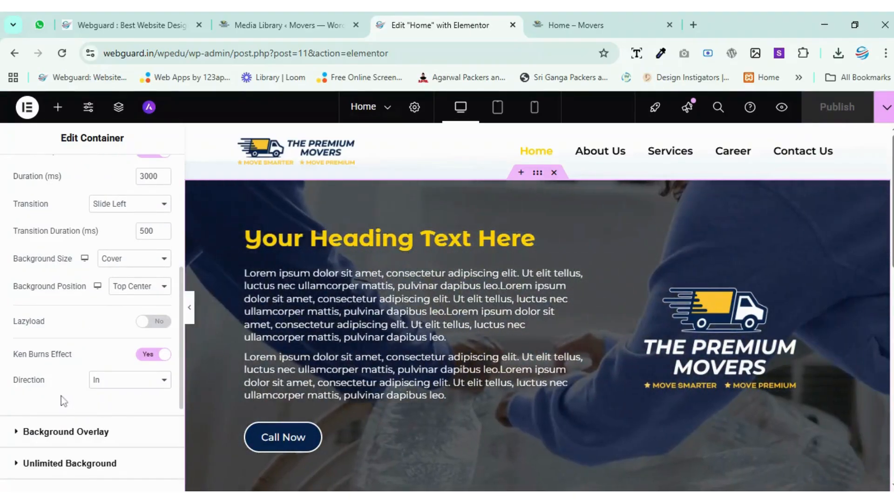
pyautogui.click(543, 26)
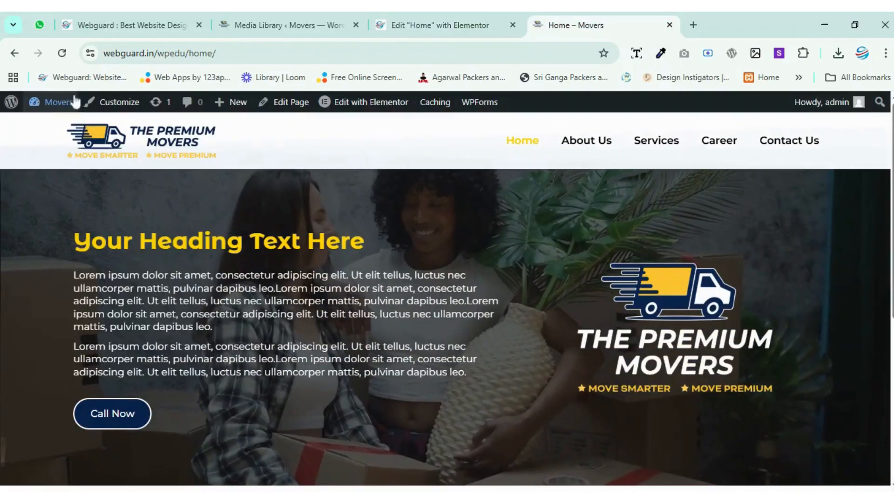
pyautogui.click(63, 53)
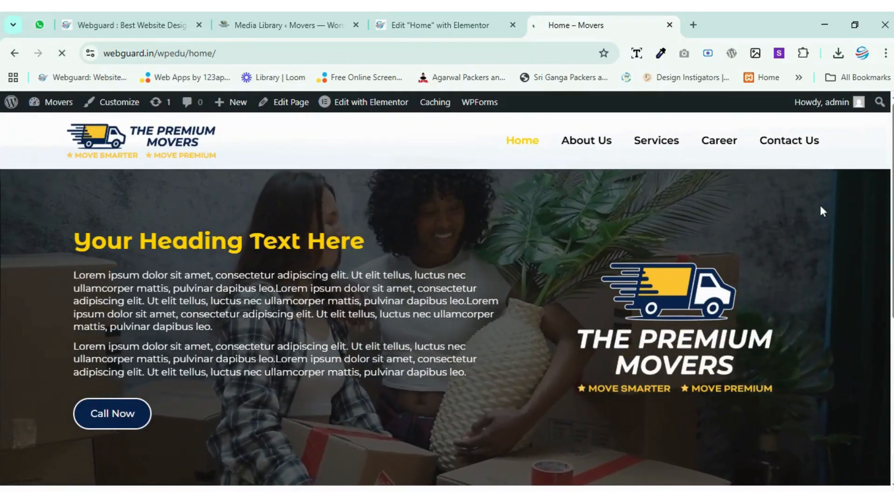